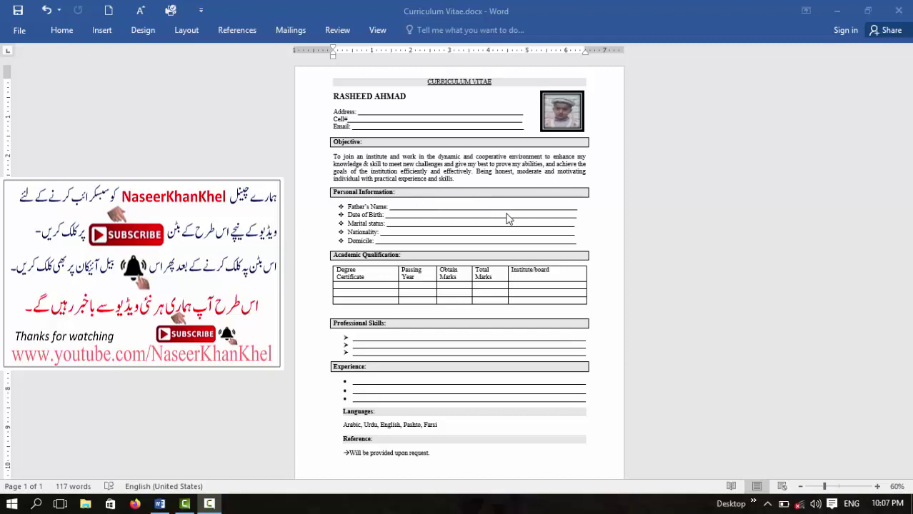
# Start a new blank Word document.
pyautogui.scroll(1, 519, 212)
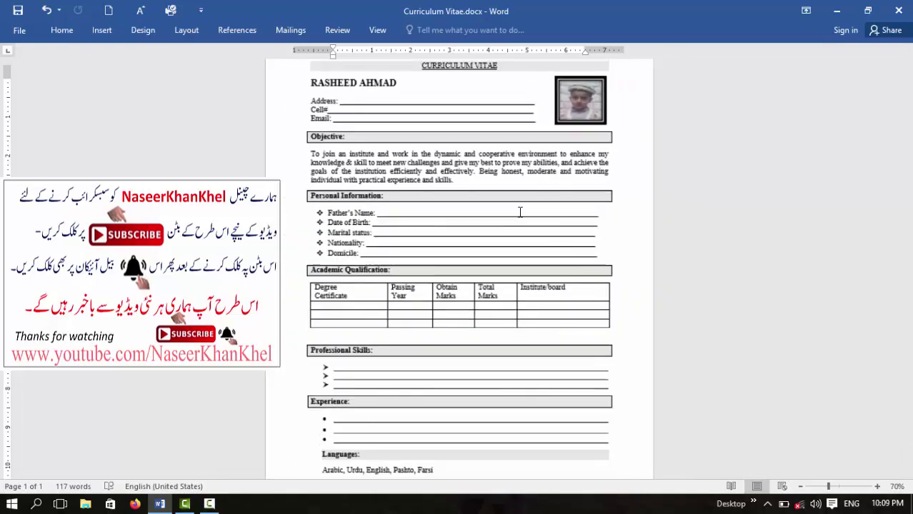
pyautogui.scroll(1, 520, 212)
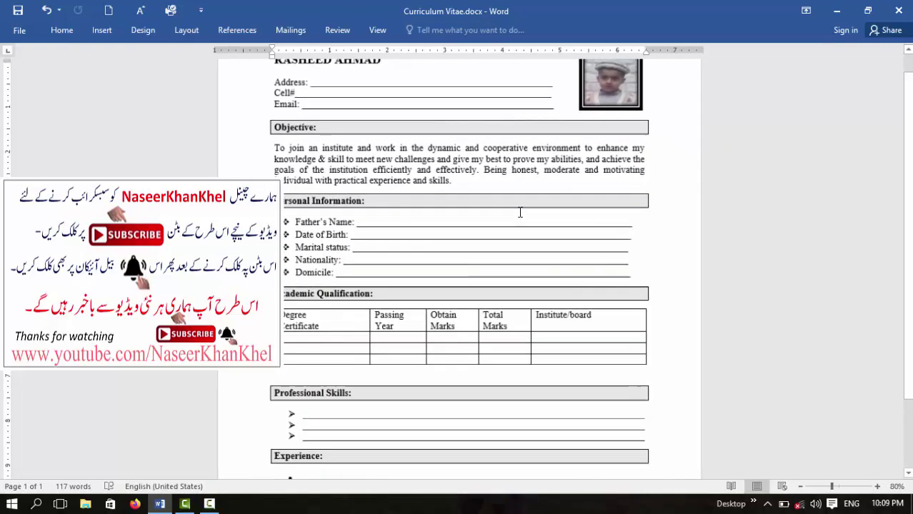
pyautogui.scroll(-2, 520, 212)
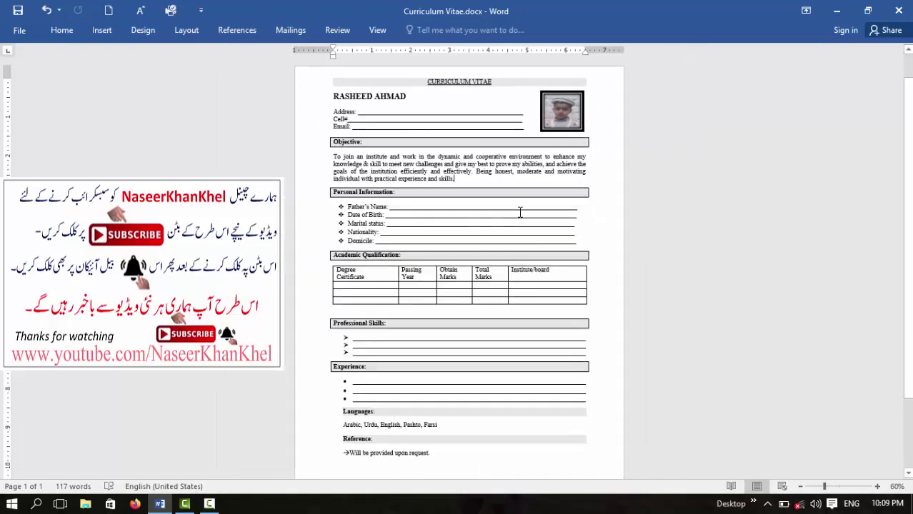
pyautogui.scroll(1, 520, 212)
pyautogui.scroll(1, 520, 211)
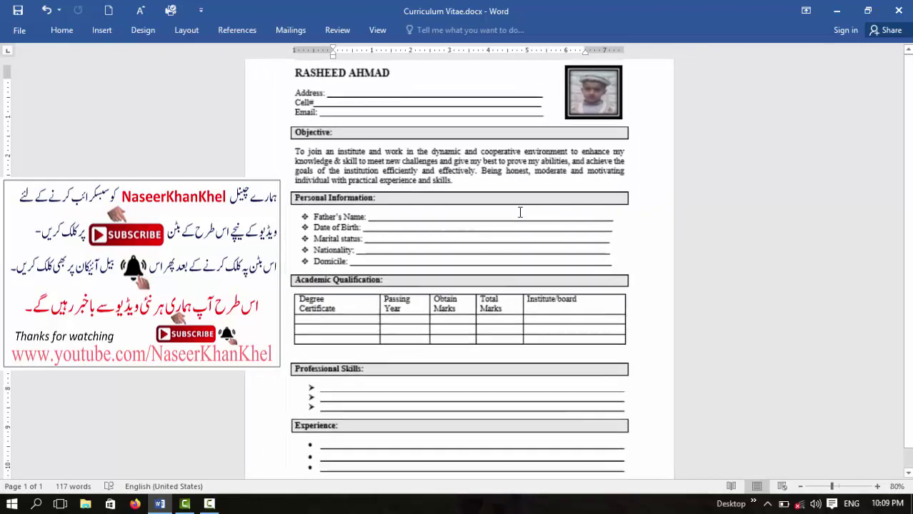
pyautogui.scroll(-2, 520, 211)
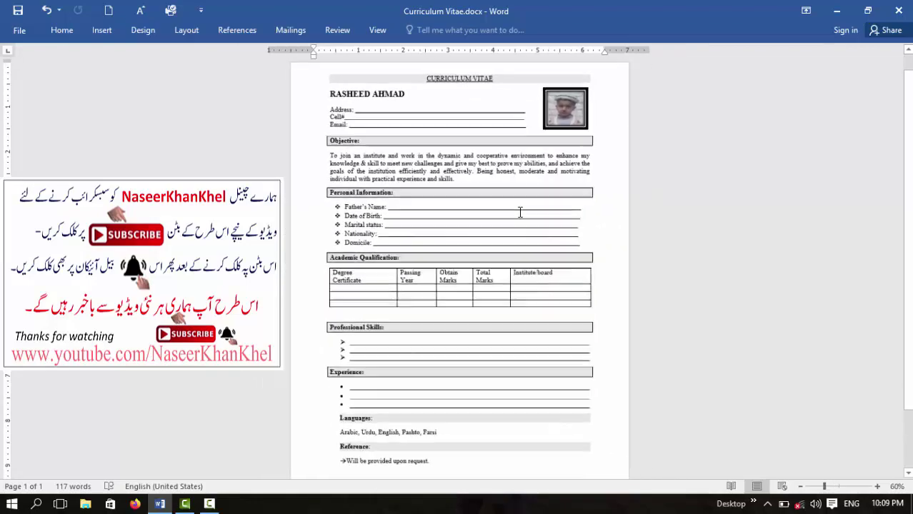
pyautogui.scroll(1, 520, 212)
pyautogui.scroll(-1, 520, 211)
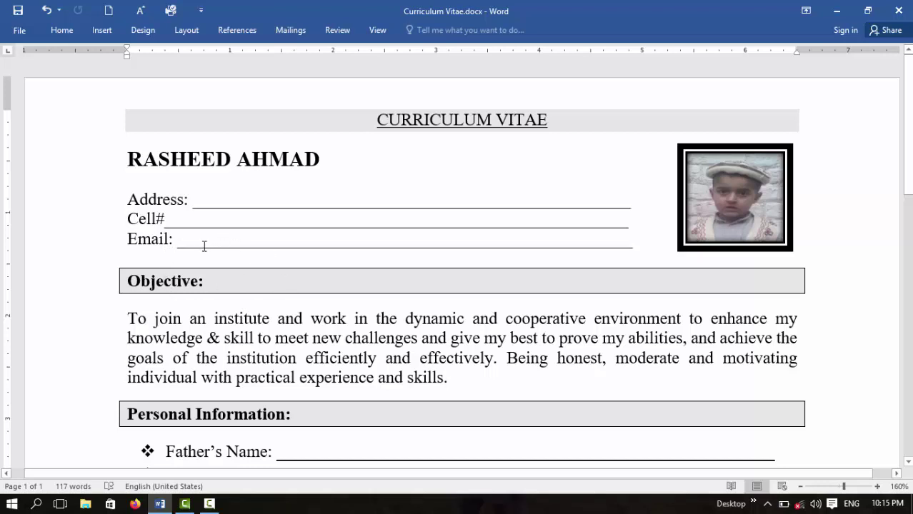
pyautogui.scroll(-3, 316, 349)
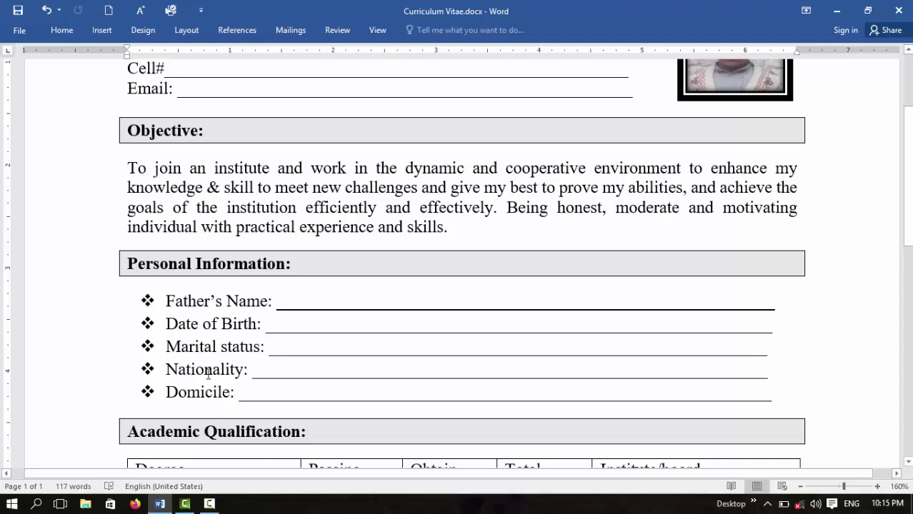
pyautogui.scroll(-5, 289, 372)
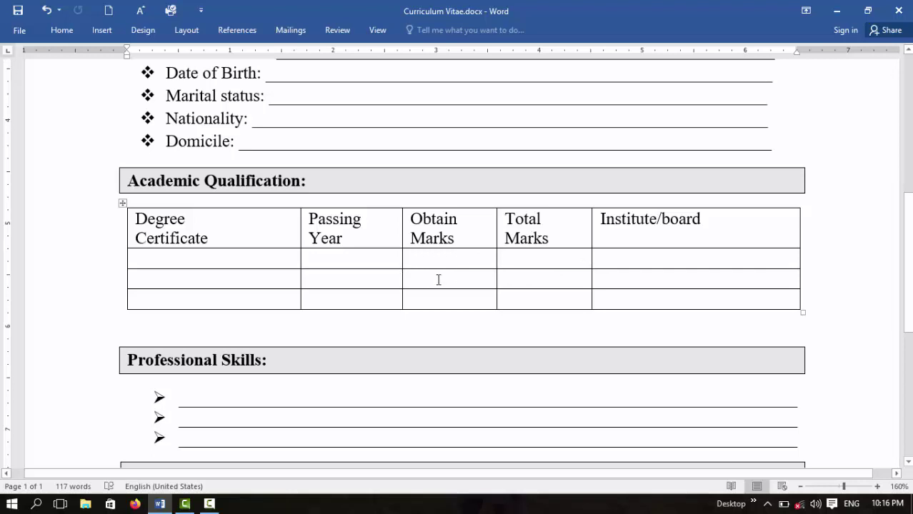
pyautogui.scroll(-3, 439, 279)
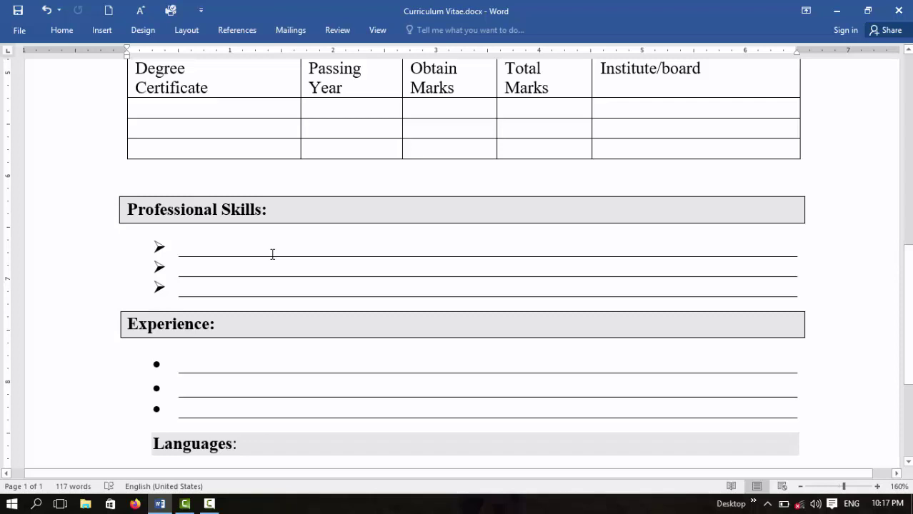
pyautogui.scroll(-1, 235, 307)
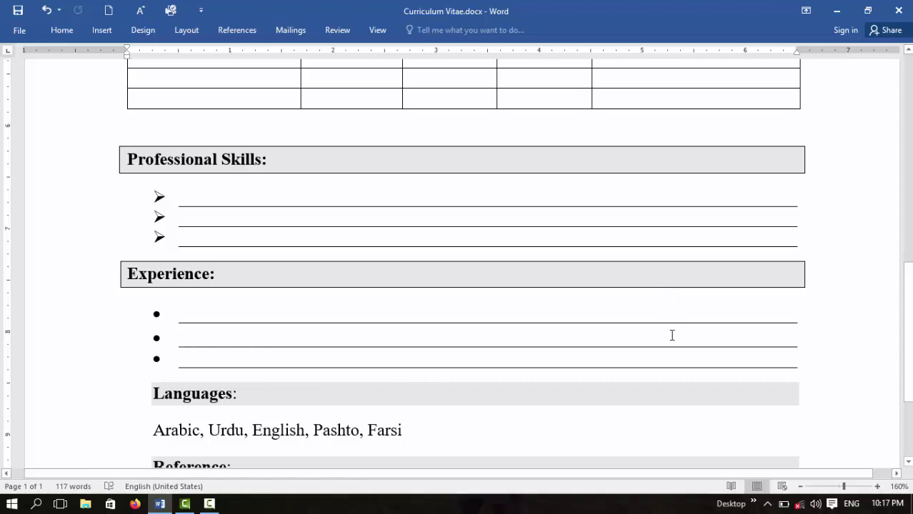
pyautogui.scroll(-3, 621, 329)
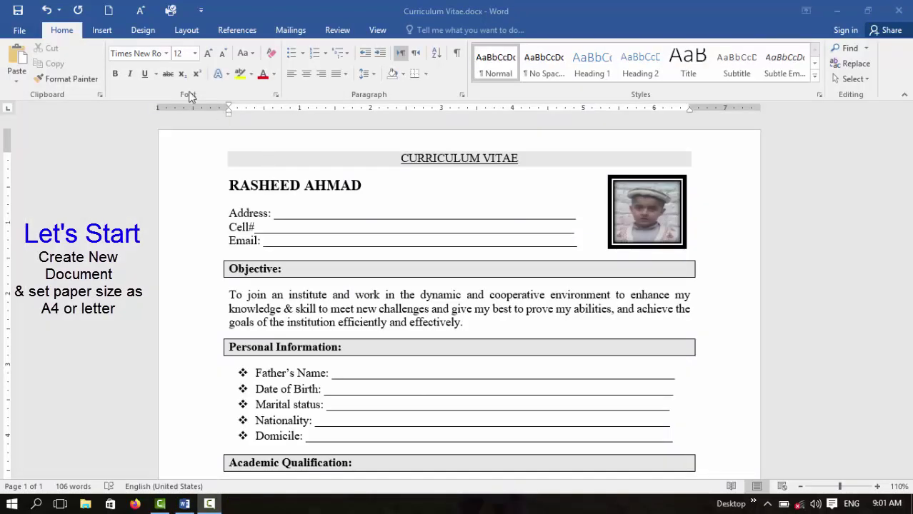
pyautogui.click(109, 12)
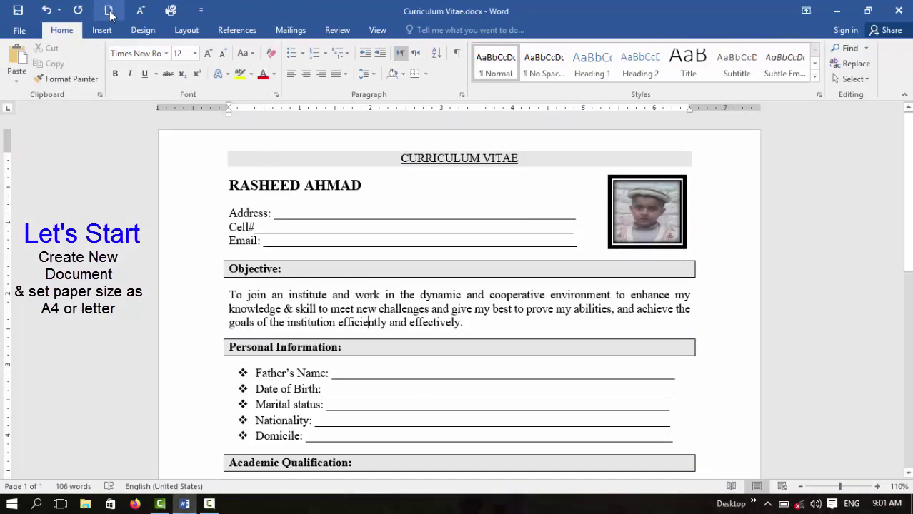
pyautogui.click(109, 12)
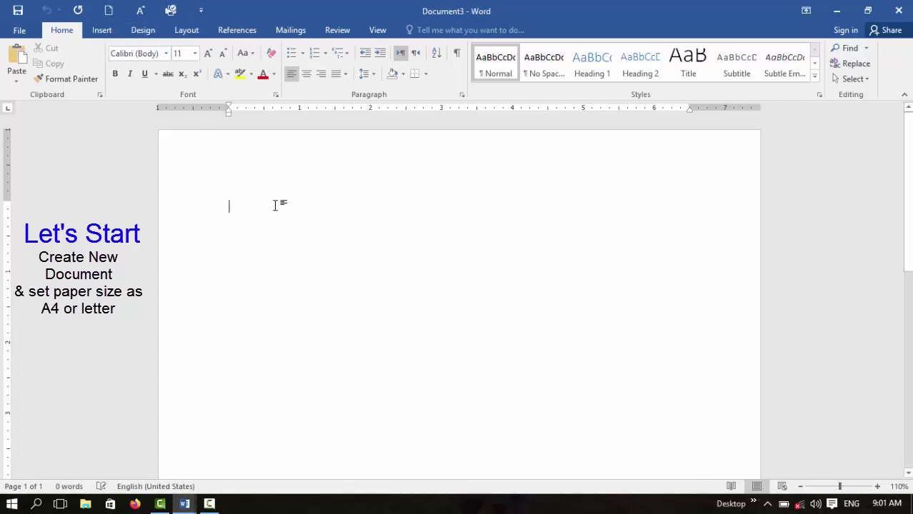
# Set the new document's paper size to A4.
pyautogui.scroll(-5, 339, 290)
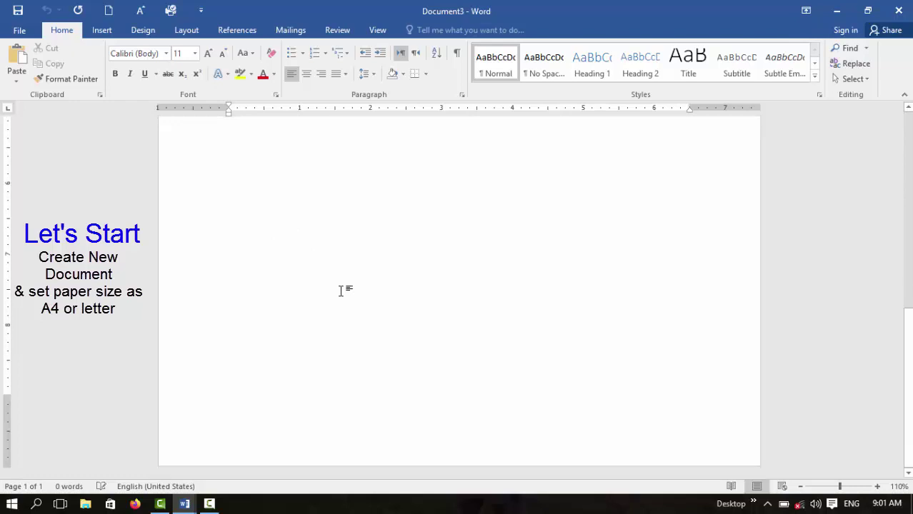
pyautogui.scroll(2, 340, 290)
pyautogui.scroll(3, 340, 290)
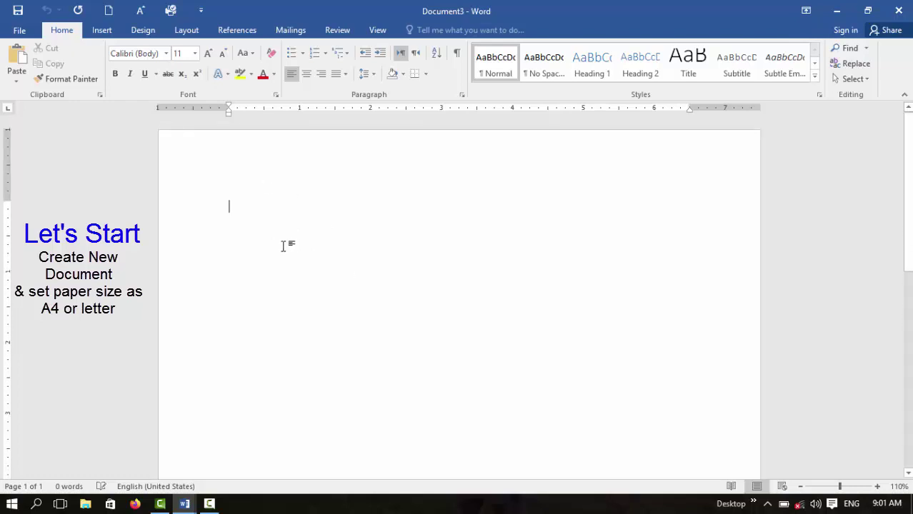
pyautogui.click(186, 31)
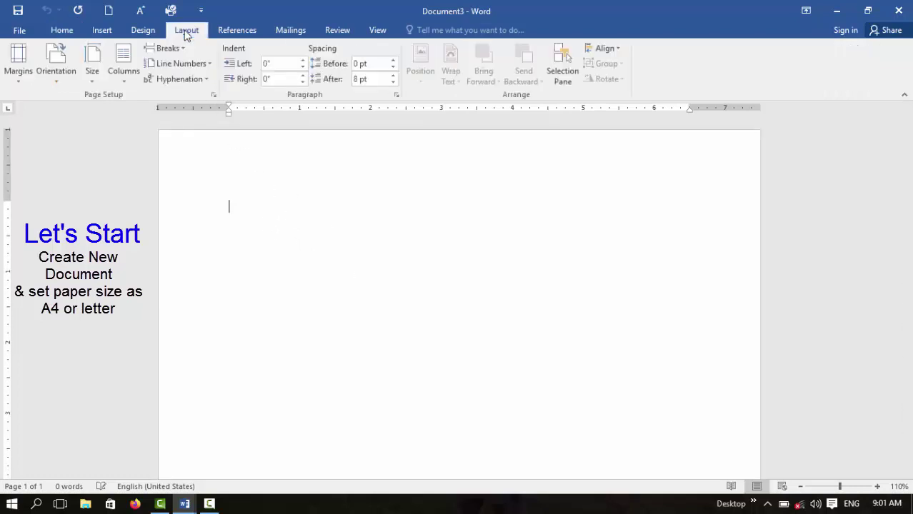
pyautogui.click(93, 71)
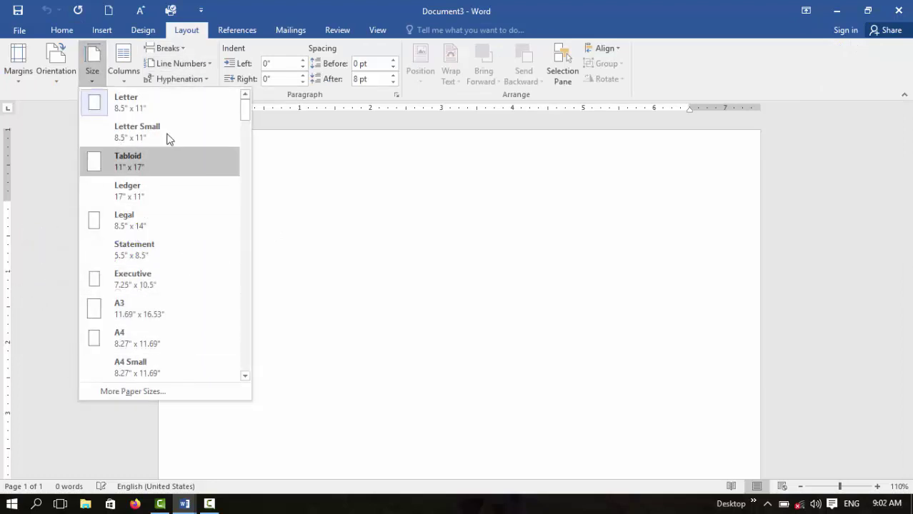
pyautogui.click(193, 340)
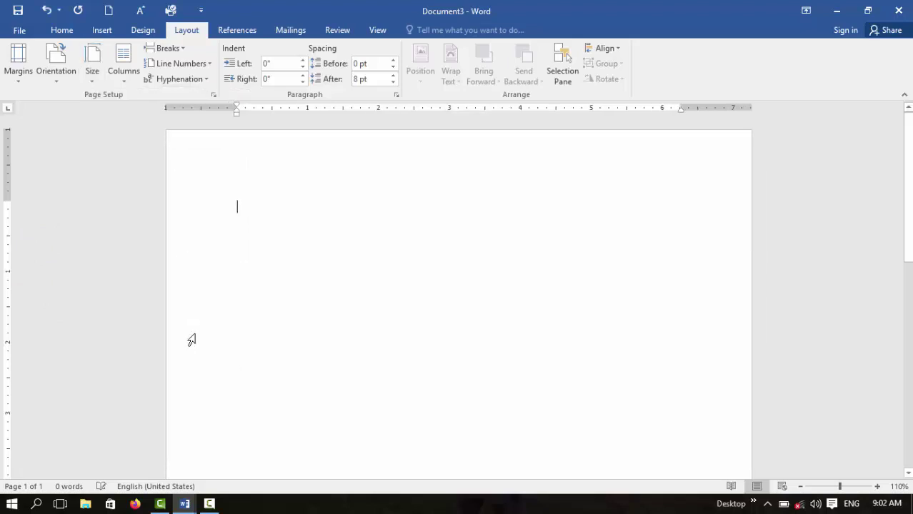
pyautogui.click(62, 30)
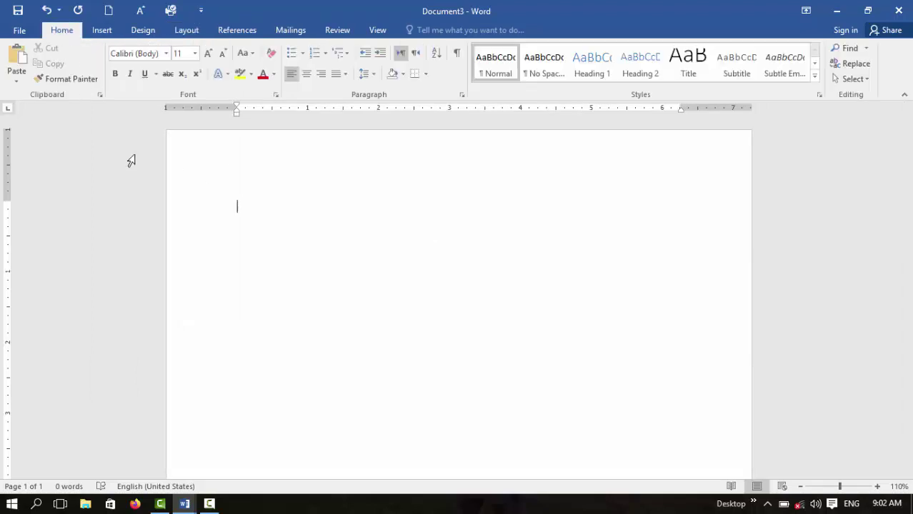
# Switch the text to Times New Roman 12 pt and drag the top margin smaller.
pyautogui.click(194, 54)
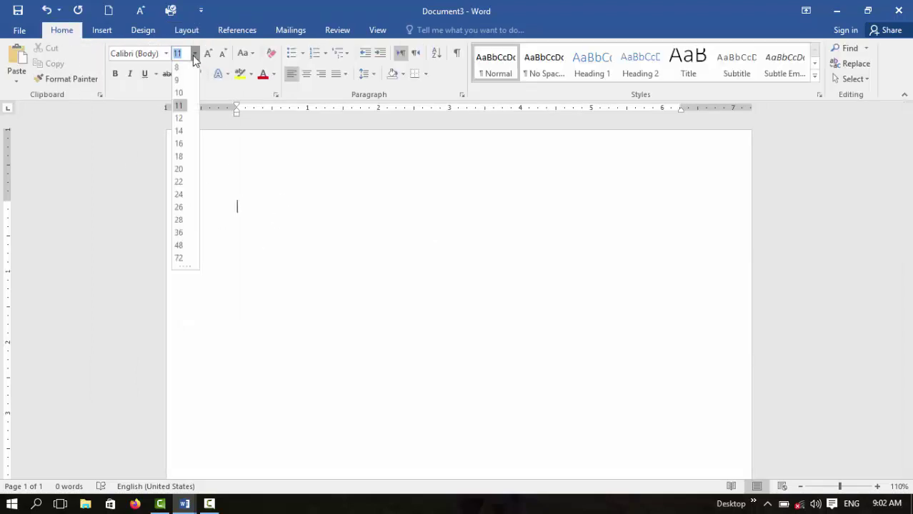
pyautogui.click(180, 119)
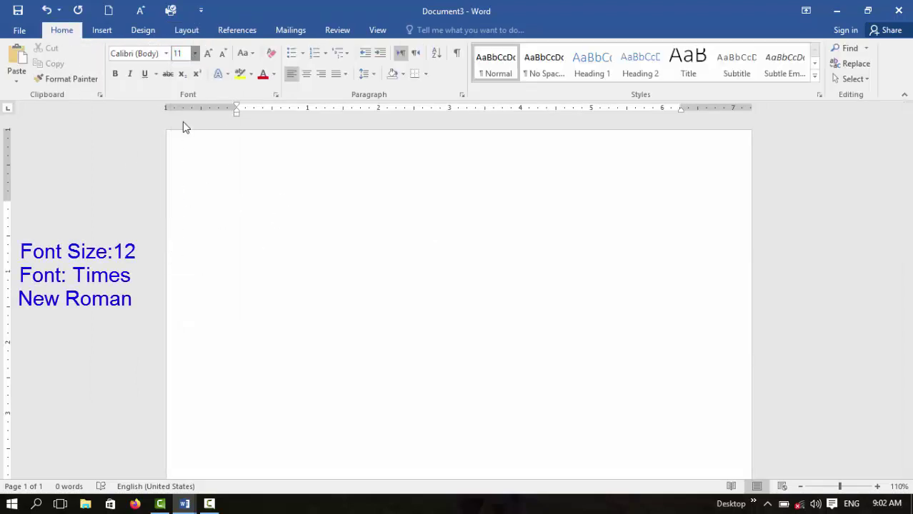
pyautogui.click(167, 54)
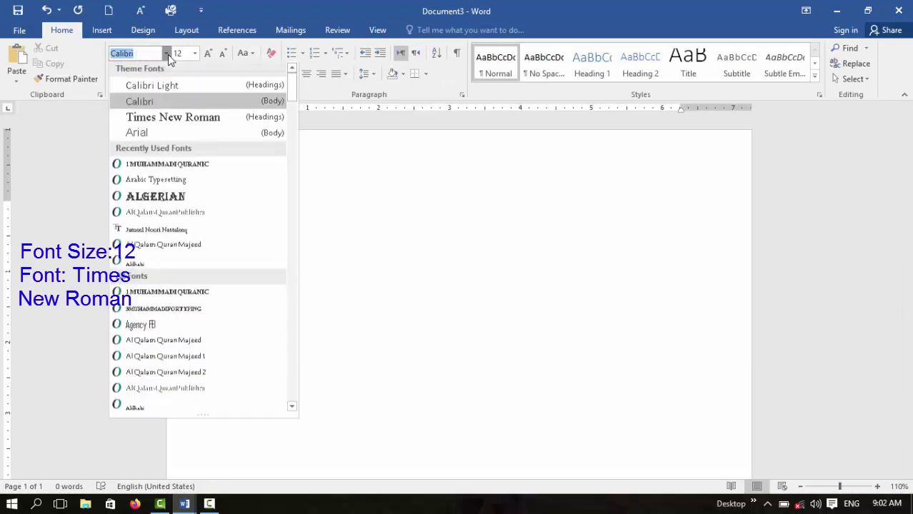
pyautogui.click(184, 119)
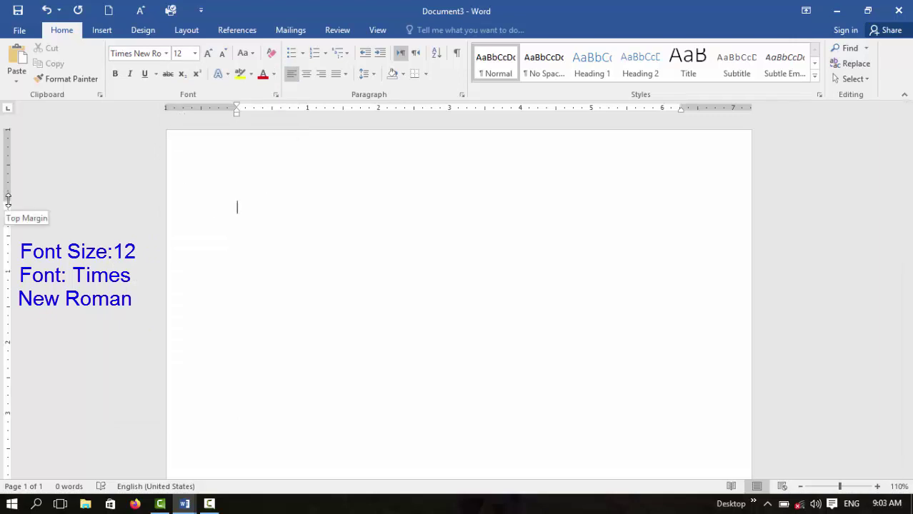
pyautogui.moveTo(9, 202); pyautogui.dragTo(25, 160)
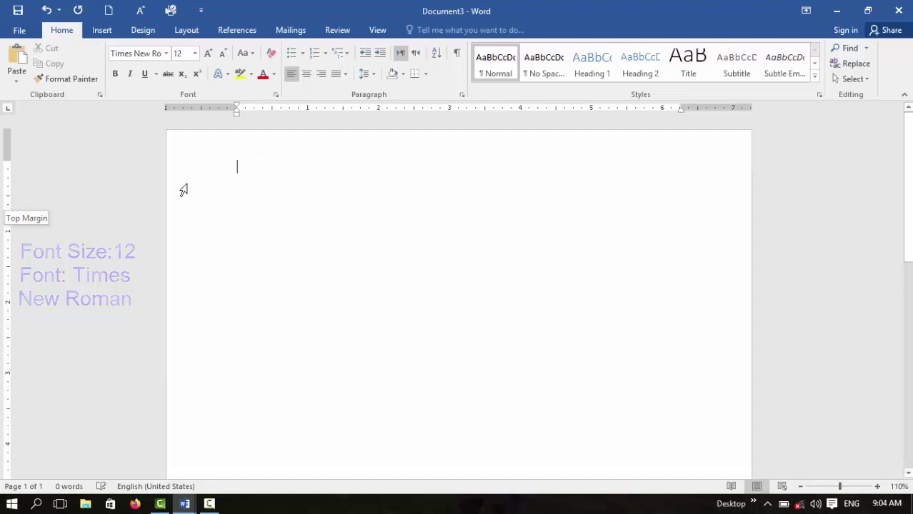
# Type a centred 'Curriculum Vitae' title and left-align the line below it.
pyautogui.hotkey('ctrl', 'e')
pyautogui.write('Curricu')
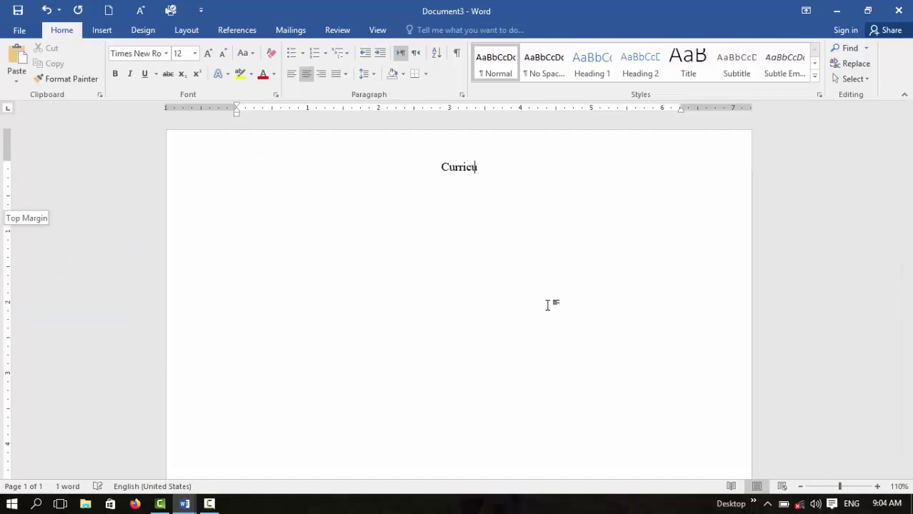
pyautogui.write('lum V')
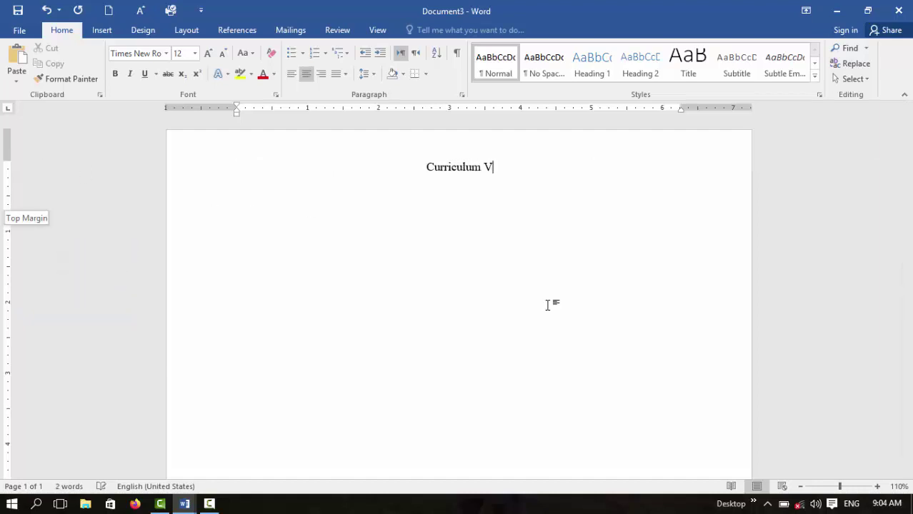
pyautogui.write('itae')
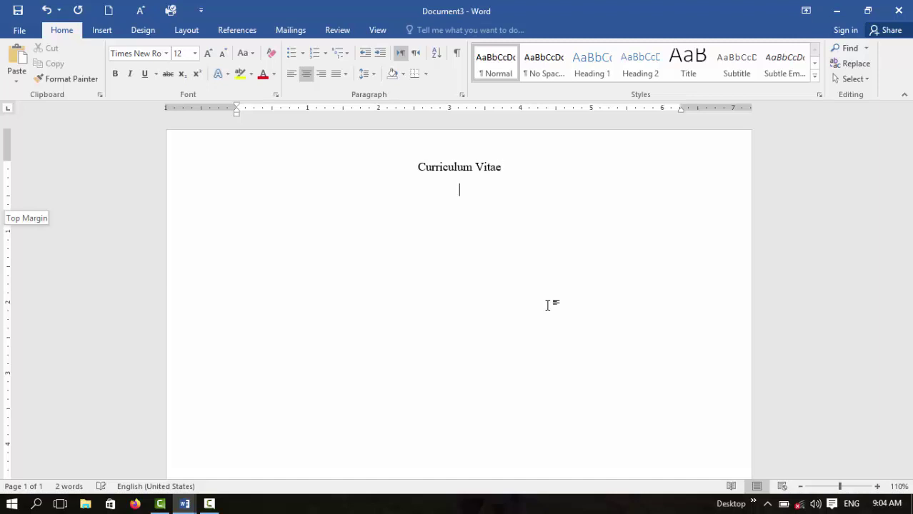
pyautogui.hotkey('ctrl', 'l')
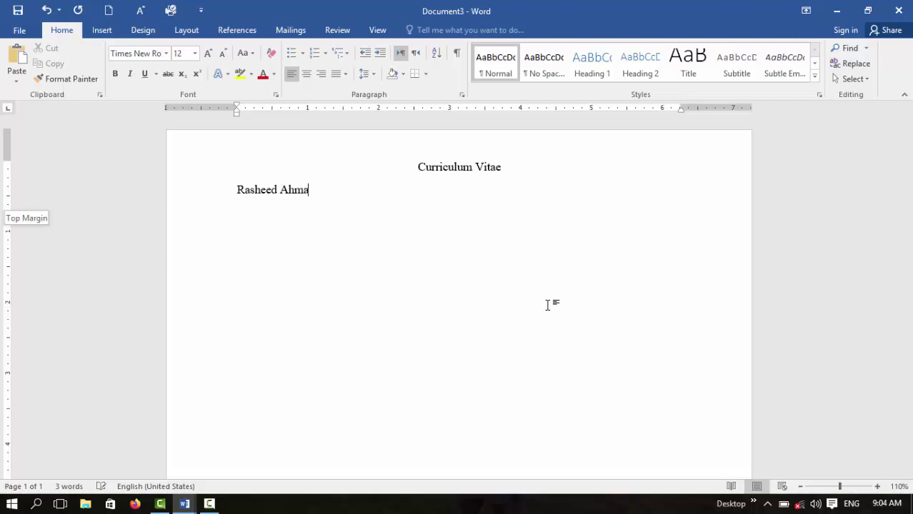
# Make the applicant's name bold uppercase at 14 pt, then move to the line below.
pyautogui.write('d')
pyautogui.hotkey('shift', 'Left')
pyautogui.hotkey('shift', 'Left')
pyautogui.hotkey('shift', 'Left')
pyautogui.hotkey('shift', 'Left')
pyautogui.hotkey('shift', 'Left')
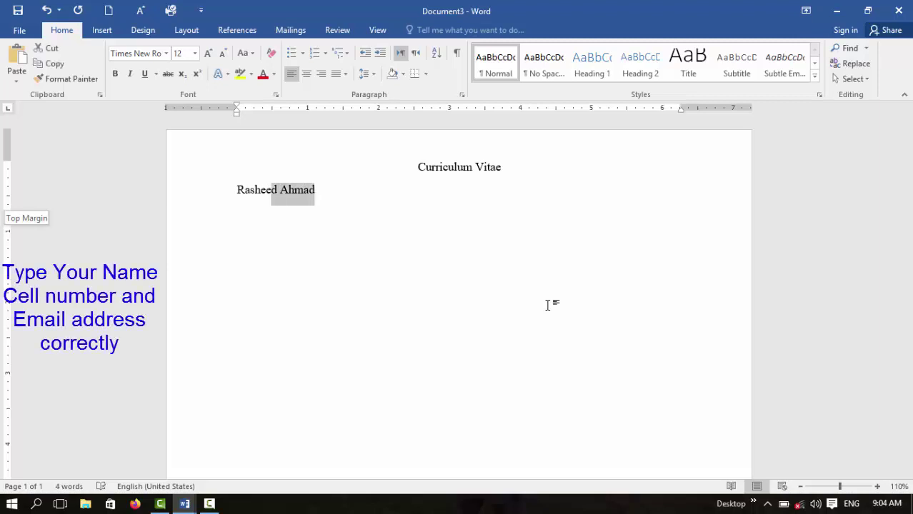
pyautogui.hotkey('shift', 'Left')
pyautogui.hotkey('shift', 'Left')
pyautogui.hotkey('shift', 'Left')
pyautogui.hotkey('shift', 'Left')
pyautogui.hotkey('shift', 'Left')
pyautogui.hotkey('shift', 'Left')
pyautogui.hotkey('shift', 'Left')
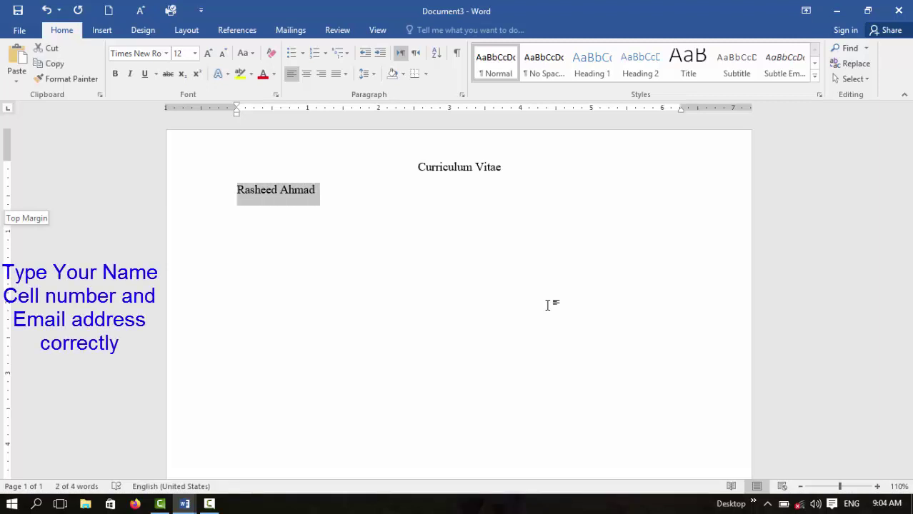
pyautogui.hotkey('shift', 'F3')
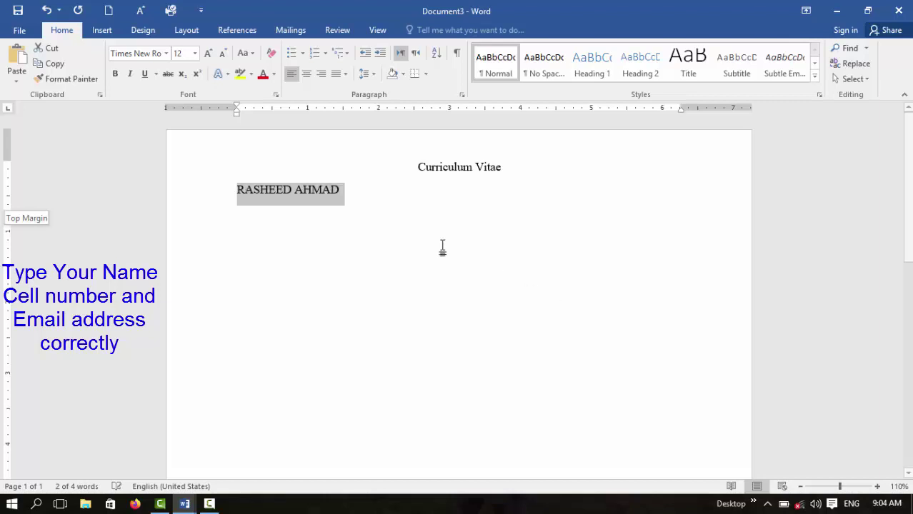
pyautogui.click(114, 74)
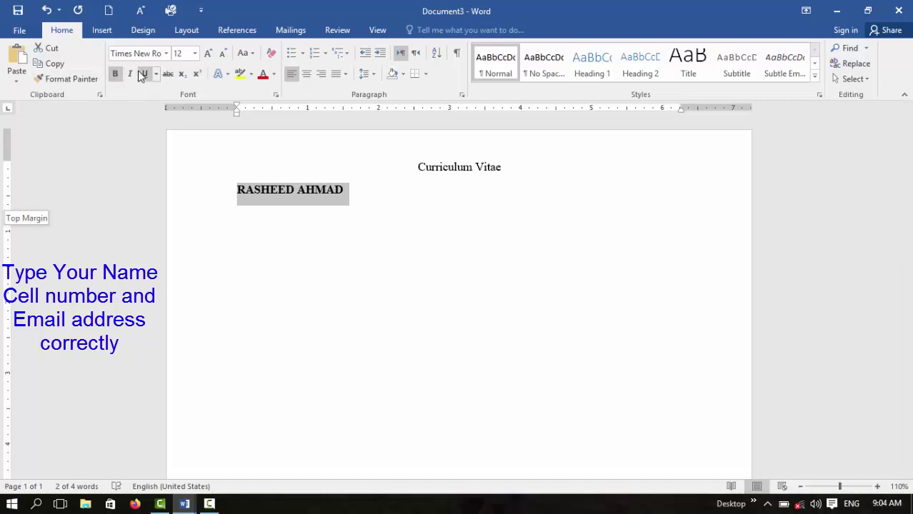
pyautogui.click(208, 55)
pyautogui.click(363, 251)
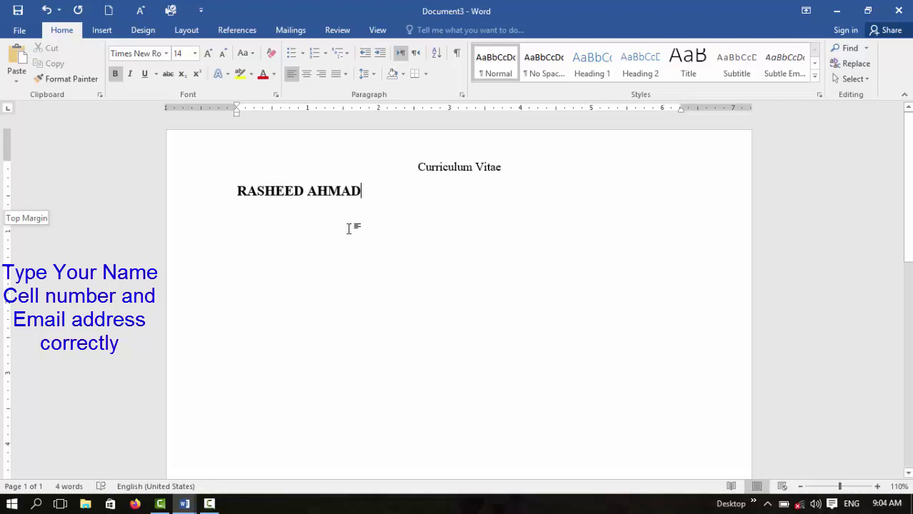
pyautogui.doubleClick(237, 213)
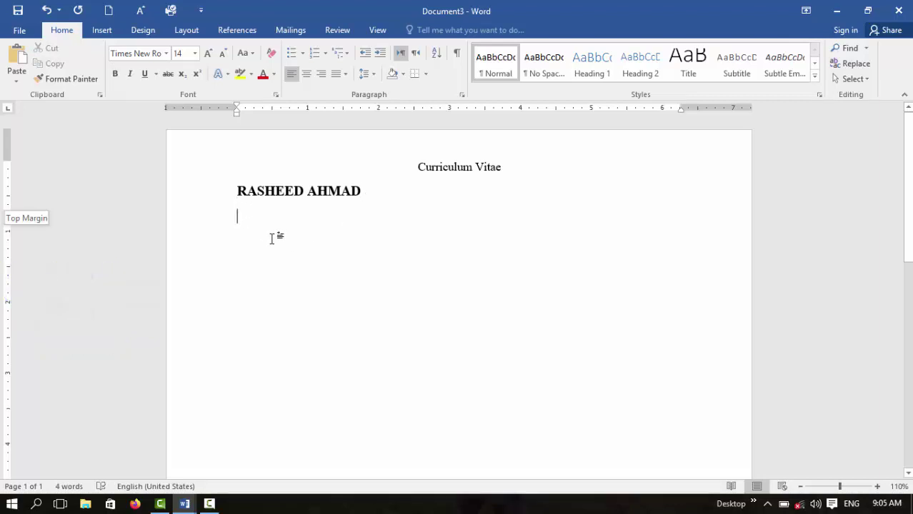
# Add 'Address: abc', 'Cell#' and 'Email:' lines, each followed by dashed blanks.
pyautogui.press('Up')
pyautogui.press('Down')
pyautogui.write('A')
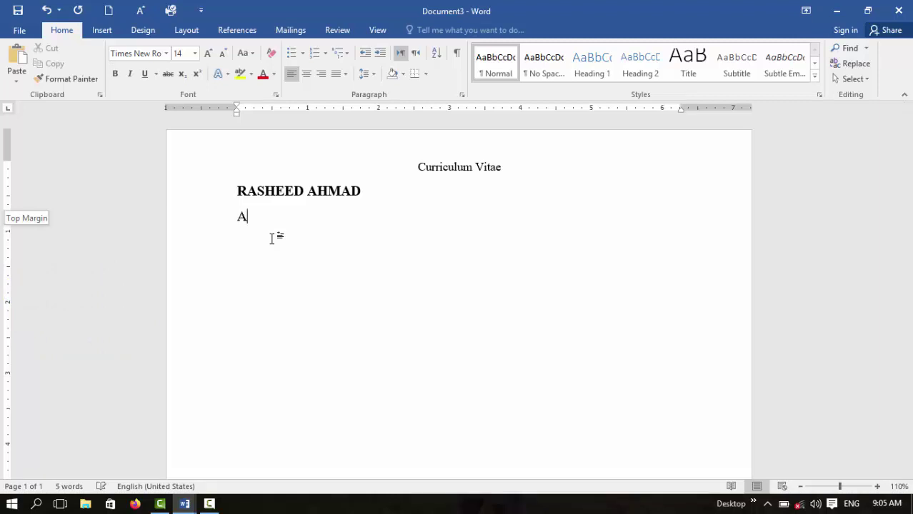
pyautogui.write('ddress: abc')
pyautogui.write('-------------------------')
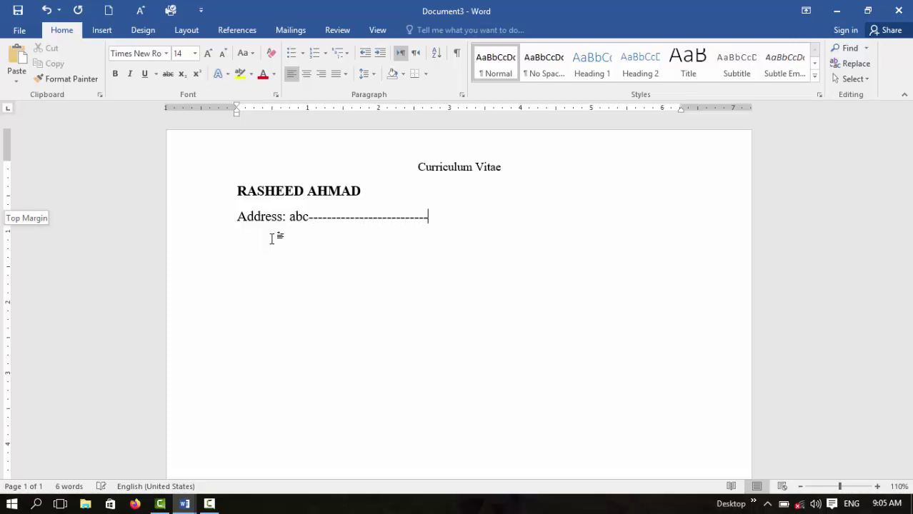
pyautogui.press('Return')
pyautogui.write('Cell#')
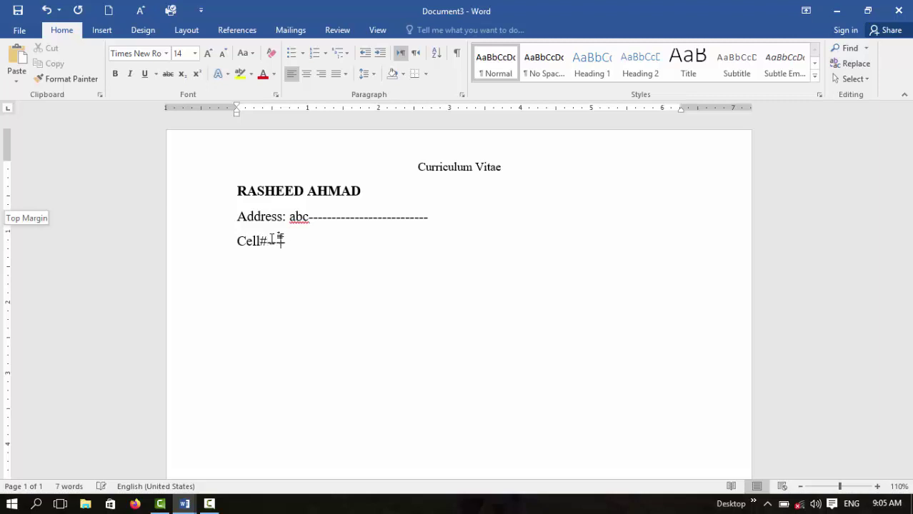
pyautogui.write('-------------------------------')
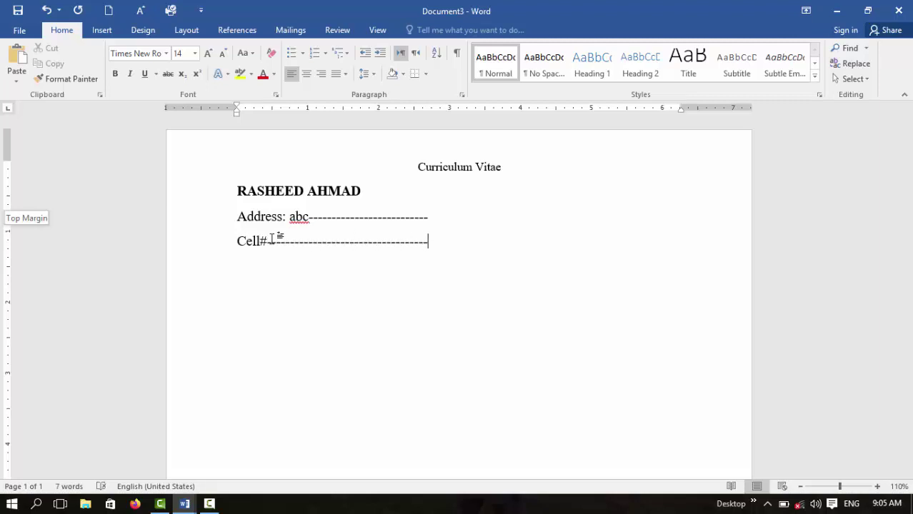
pyautogui.write('mail:')
pyautogui.write('----------------')
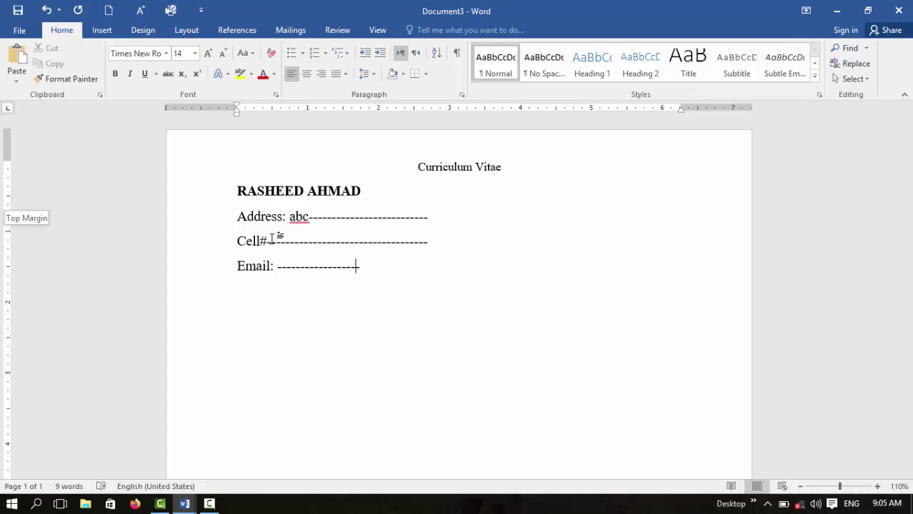
pyautogui.write('---------------')
# Insert the boy's first photo from the Desktop's Student Pic folder.
pyautogui.click(102, 30)
pyautogui.click(123, 64)
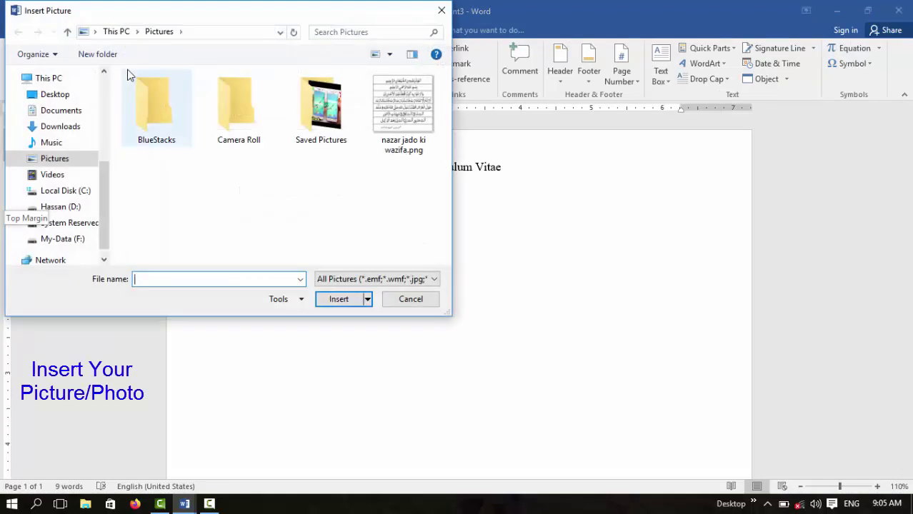
pyautogui.click(57, 96)
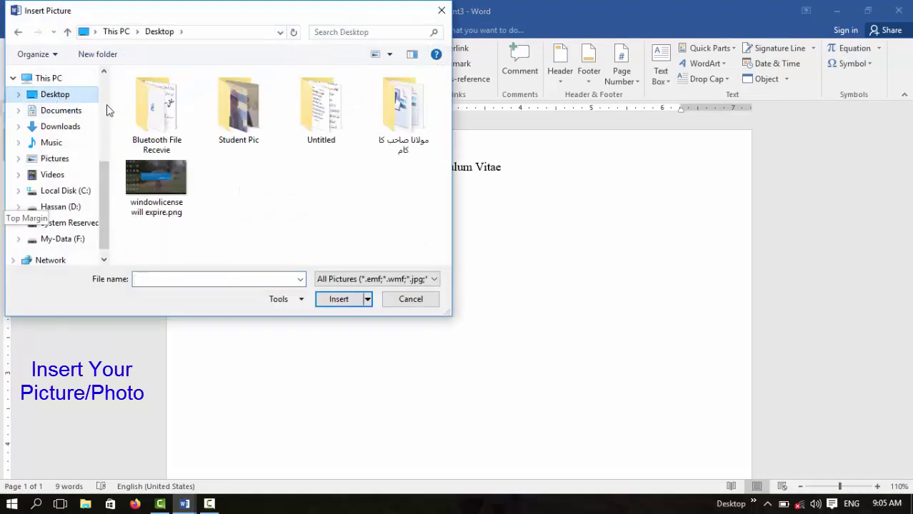
pyautogui.doubleClick(239, 114)
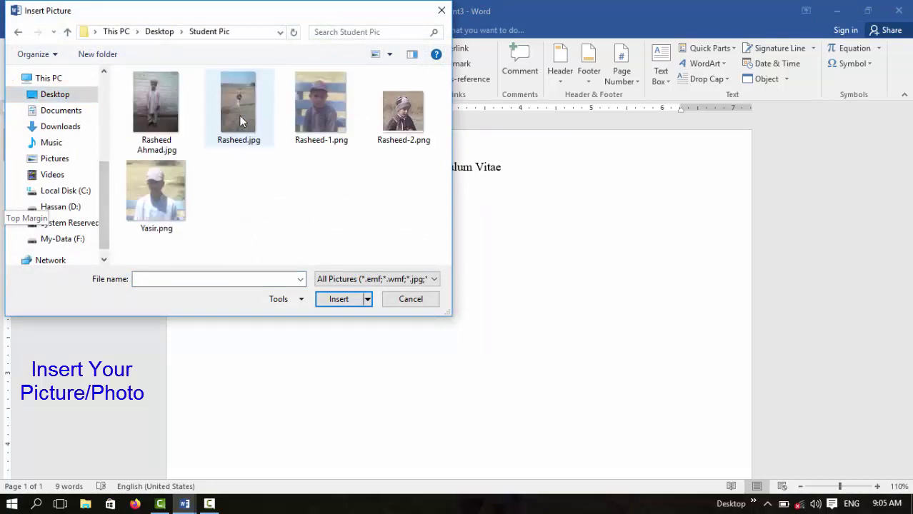
pyautogui.doubleClick(154, 94)
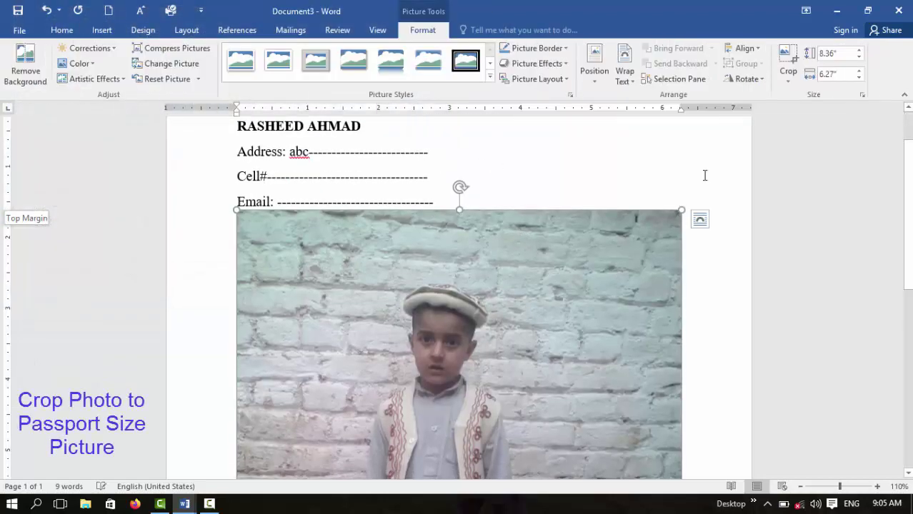
# Crop the photo to a head-and-shoulders portrait about 1.99" by 1.58".
pyautogui.click(786, 63)
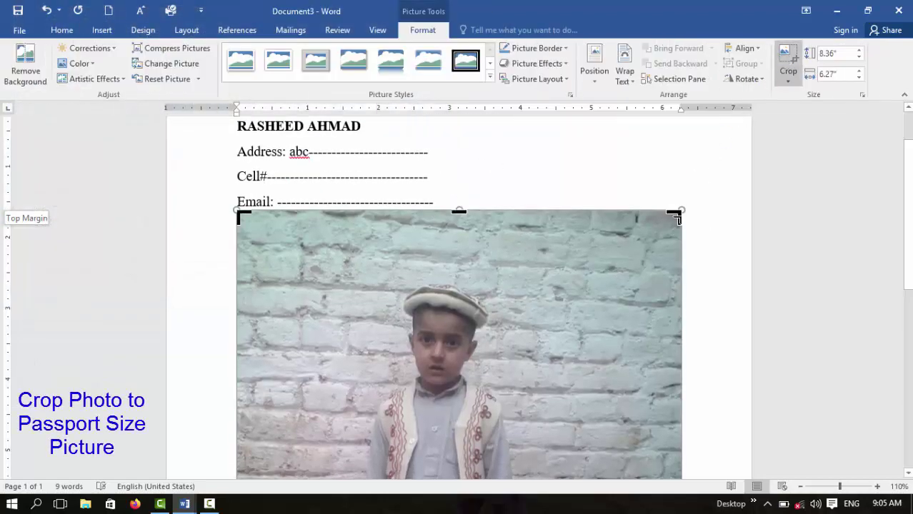
pyautogui.moveTo(679, 218); pyautogui.dragTo(499, 277)
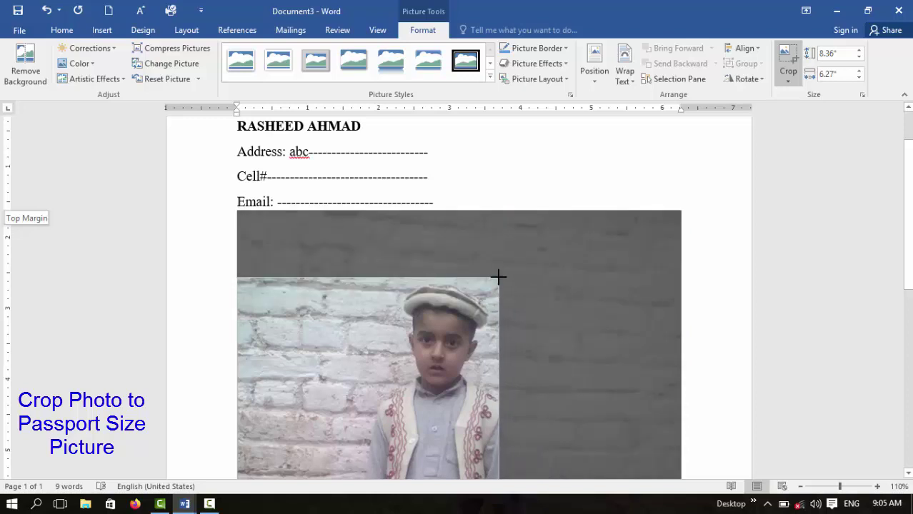
pyautogui.click(786, 68)
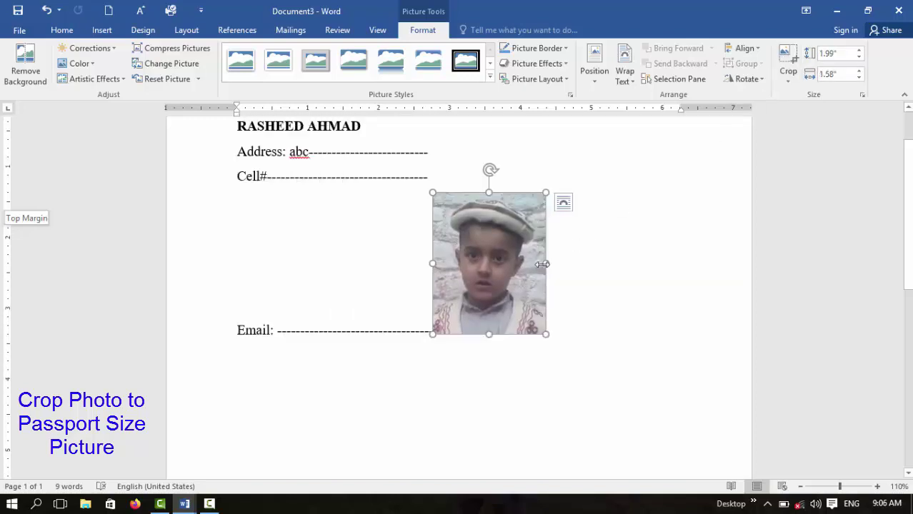
pyautogui.scroll(3, 503, 304)
pyautogui.click(604, 282)
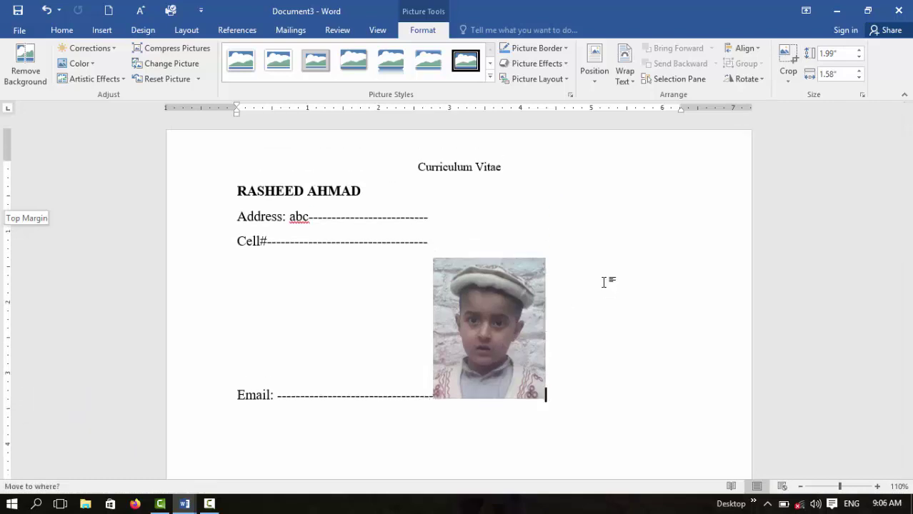
pyautogui.click(493, 332)
# Set the photo behind text, move it to the page's top right, and shrink it.
pyautogui.rightClick(493, 332)
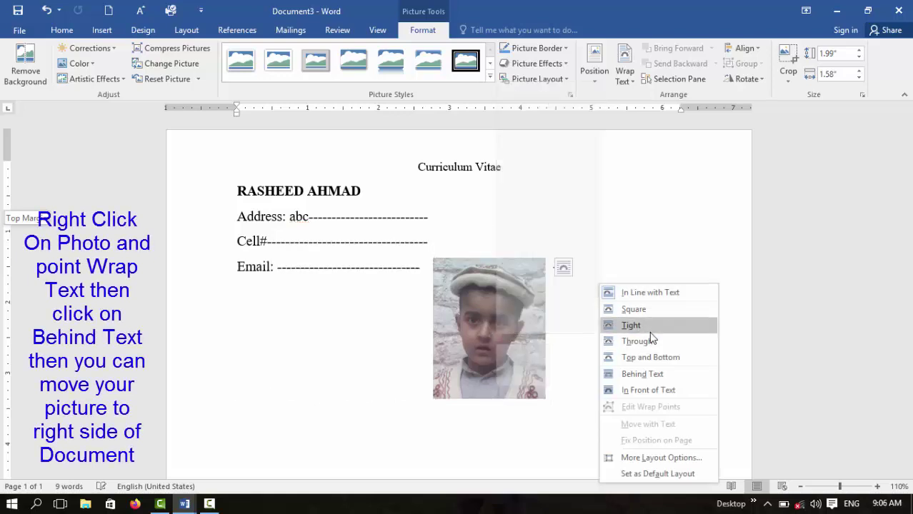
pyautogui.click(643, 373)
pyautogui.moveTo(495, 345); pyautogui.dragTo(636, 252)
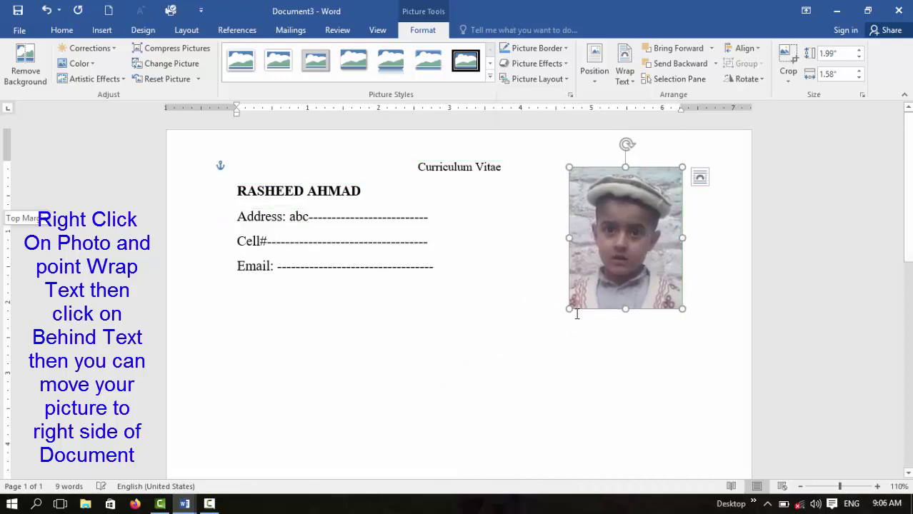
pyautogui.moveTo(569, 309)
pyautogui.mouseDown()
pyautogui.moveTo(600, 269)
pyautogui.moveTo(638, 258)
pyautogui.moveTo(613, 236)
pyautogui.moveTo(622, 245)
pyautogui.mouseUp()
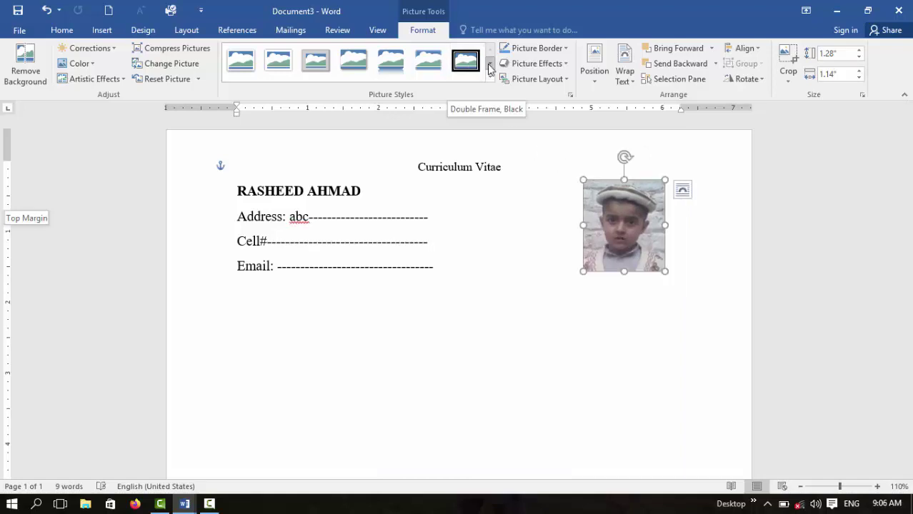
# Give the photo a thick black frame style and add a new line after Email.
pyautogui.click(490, 66)
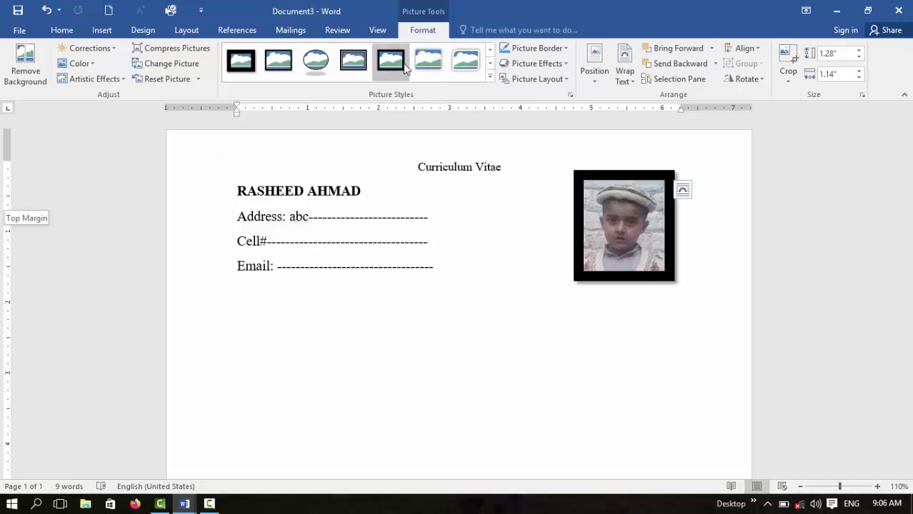
pyautogui.click(359, 63)
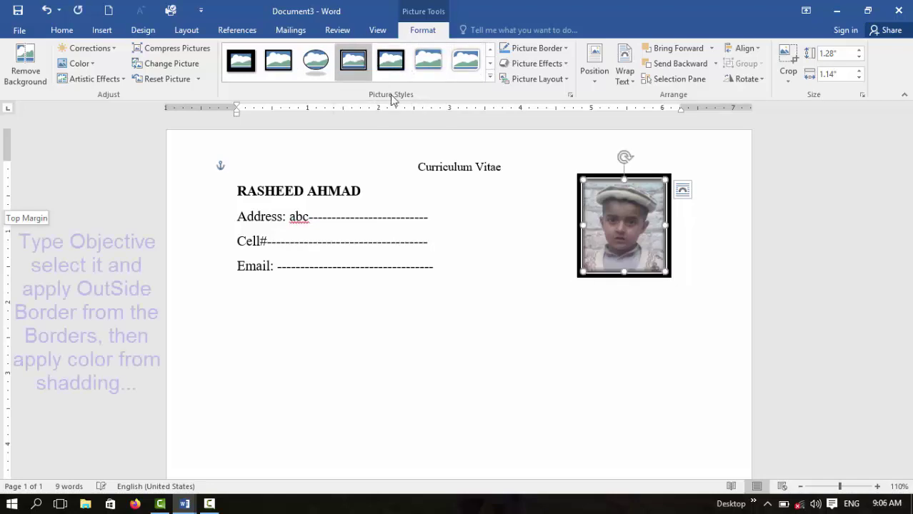
pyautogui.click(538, 289)
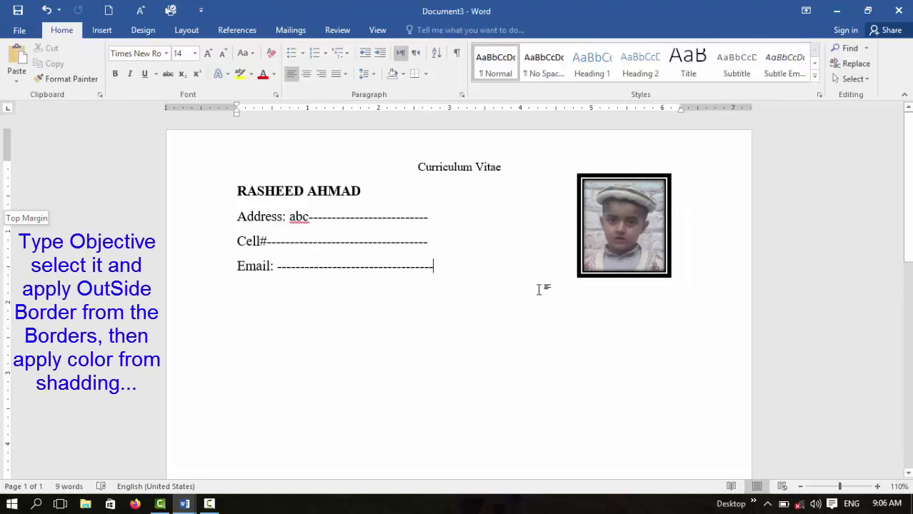
pyautogui.press('Return')
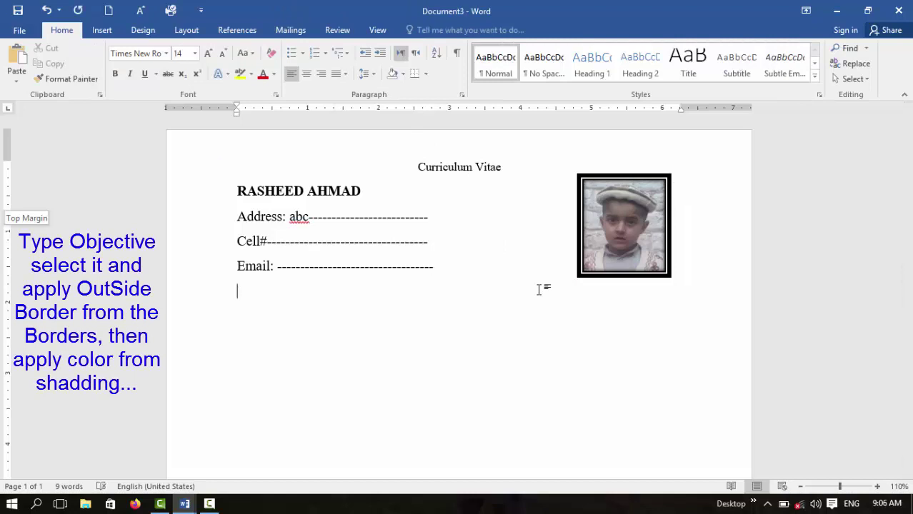
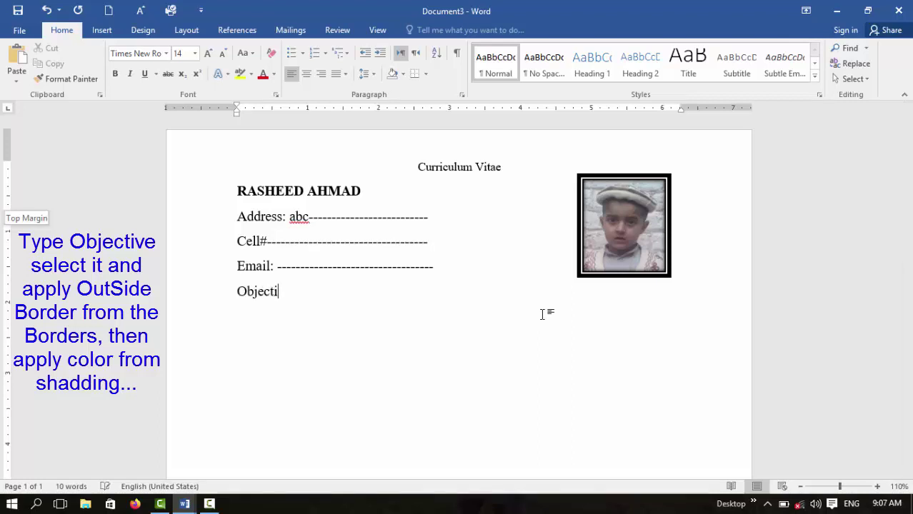
# Box the Objective: line with an outside border and light grey shading, and bold the word Objective.
pyautogui.hotkey('shift', 'Left')
pyautogui.hotkey('shift', 'Left')
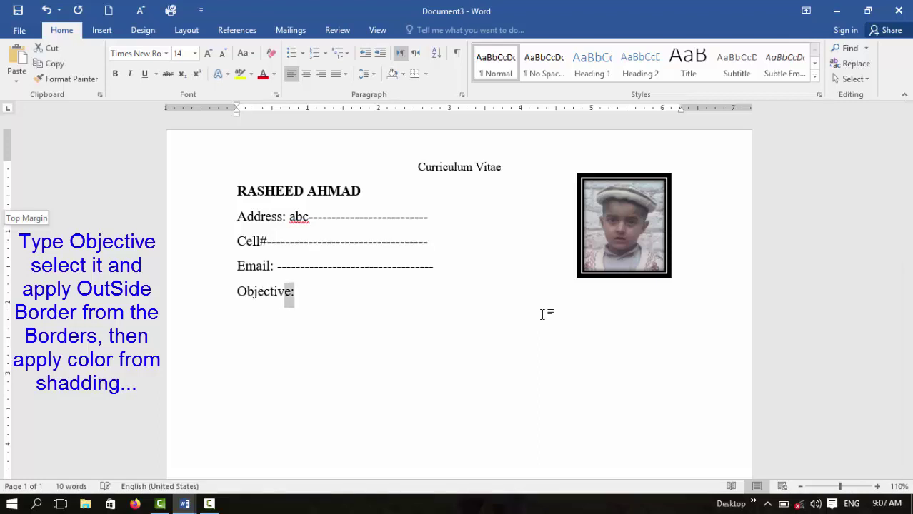
pyautogui.hotkey('shift', 'Left')
pyautogui.hotkey('shift', 'Left')
pyautogui.hotkey('shift', 'Left')
pyautogui.hotkey('shift', 'Left')
pyautogui.hotkey('shift', 'Left')
pyautogui.hotkey('shift', 'Left')
pyautogui.hotkey('shift', 'Left')
pyautogui.hotkey('shift', 'Left')
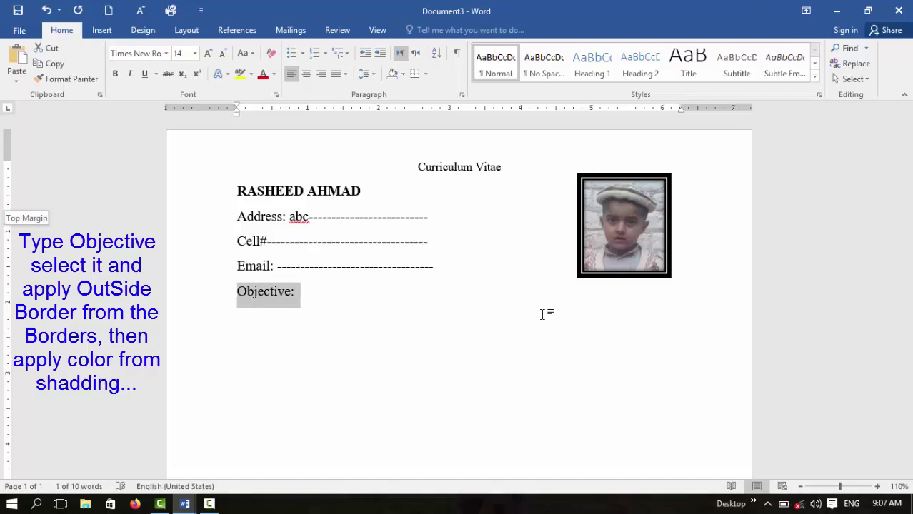
pyautogui.click(426, 74)
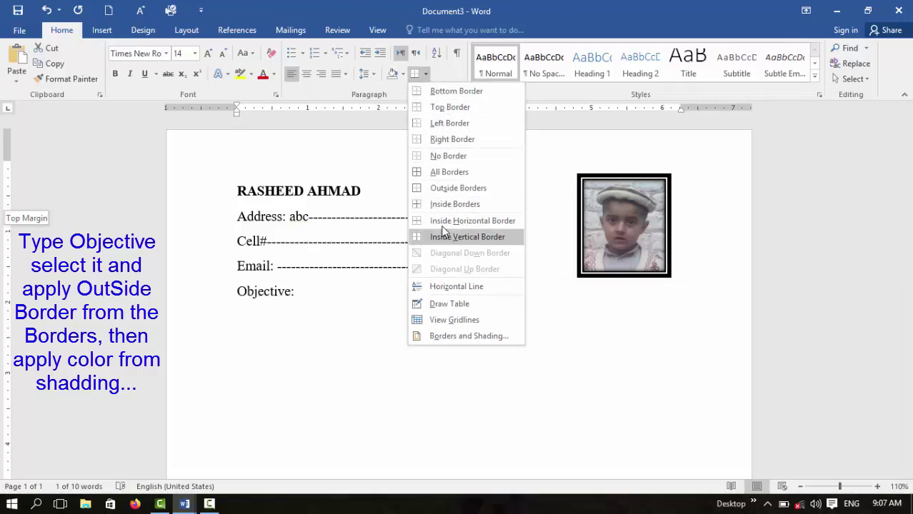
pyautogui.click(484, 189)
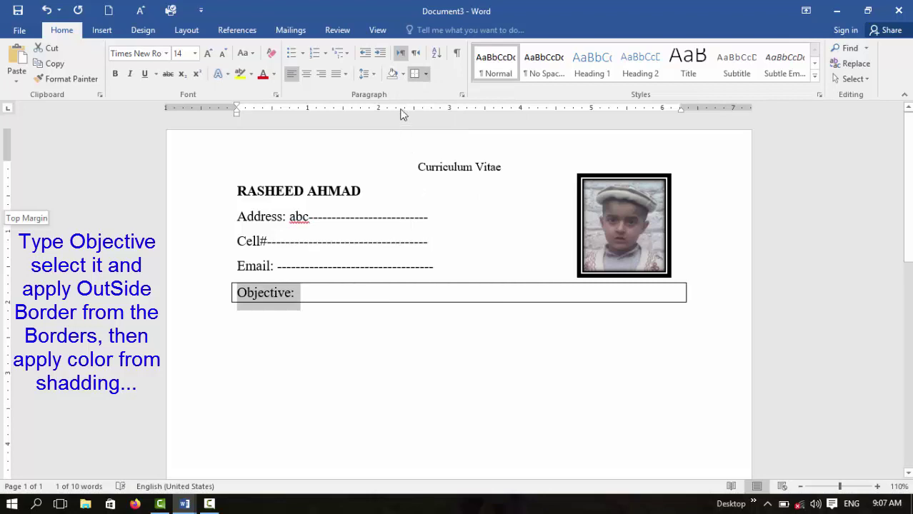
pyautogui.click(404, 77)
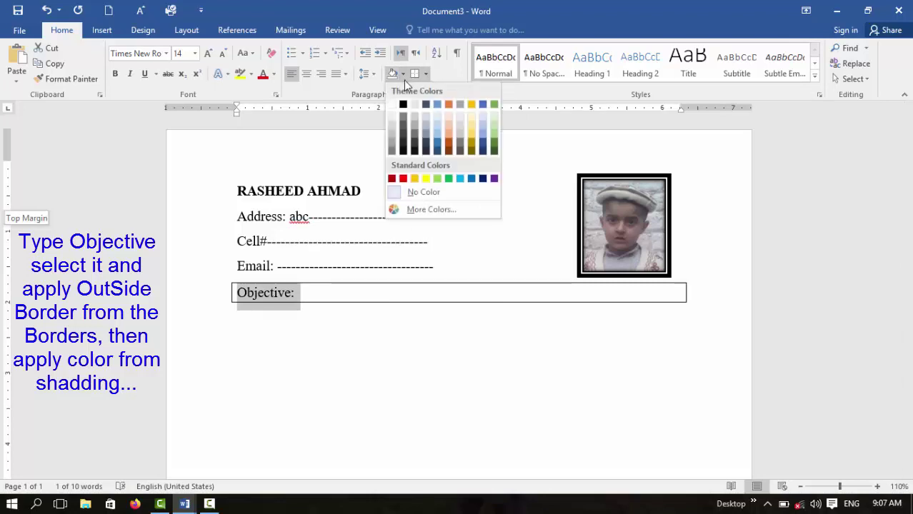
pyautogui.click(420, 115)
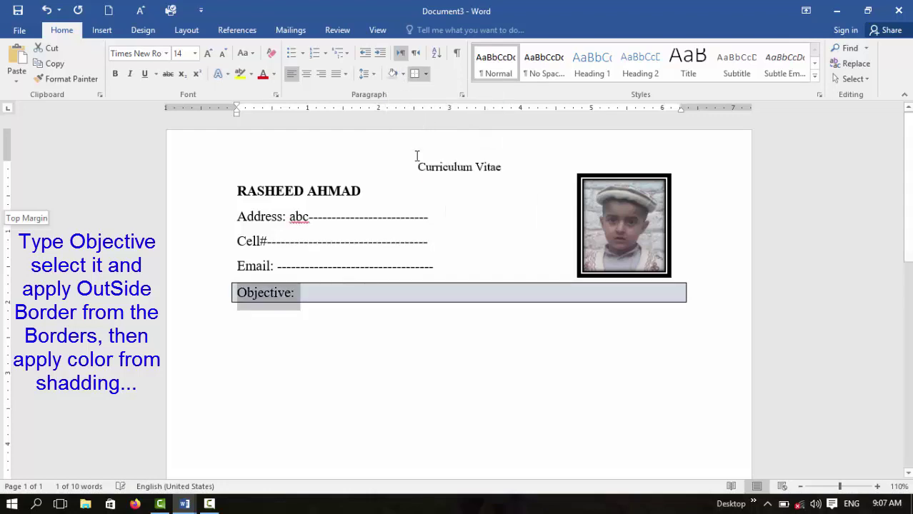
pyautogui.click(317, 294)
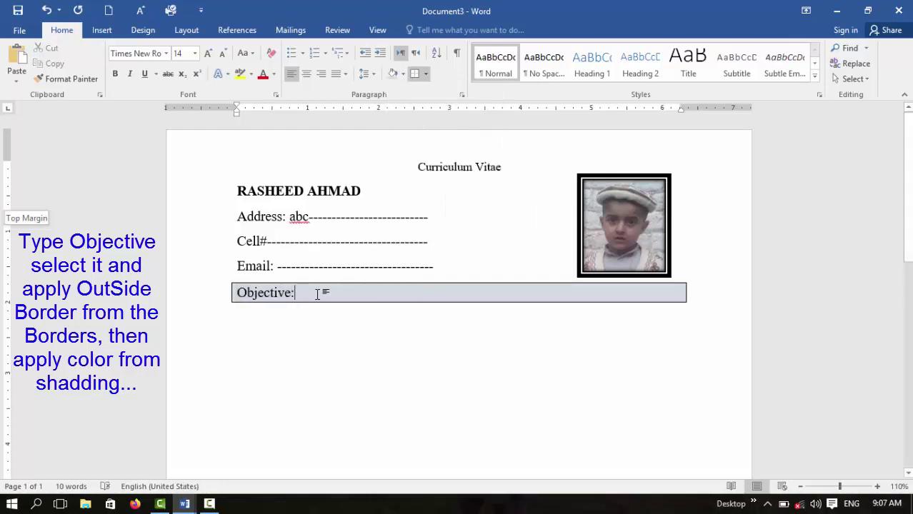
pyautogui.doubleClick(261, 292)
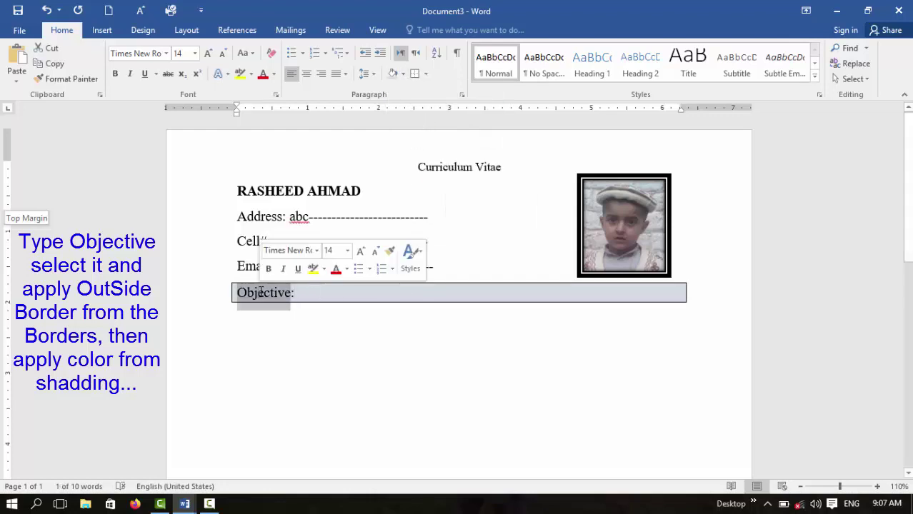
pyautogui.click(115, 75)
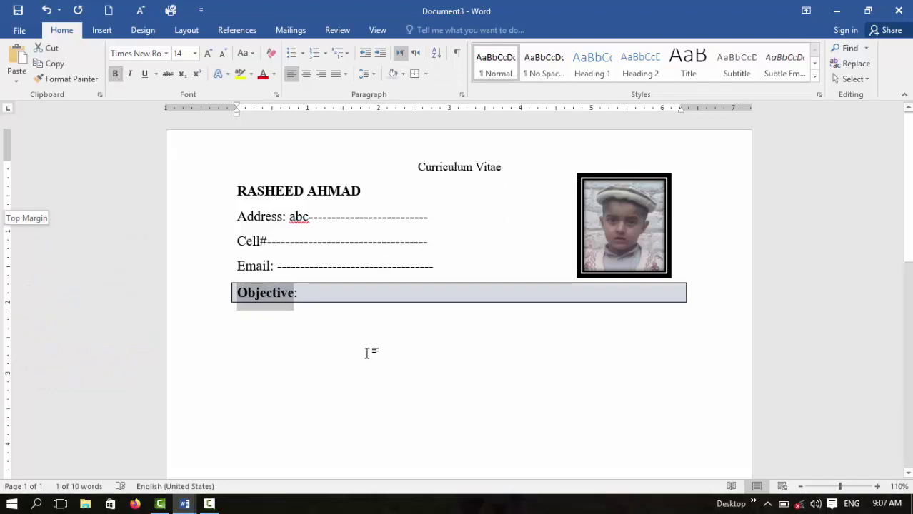
# Write the objective about joining an institute, enhancing knowledge and achieving its goals efficiently and effectively.
pyautogui.click(278, 315)
pyautogui.write('To o')
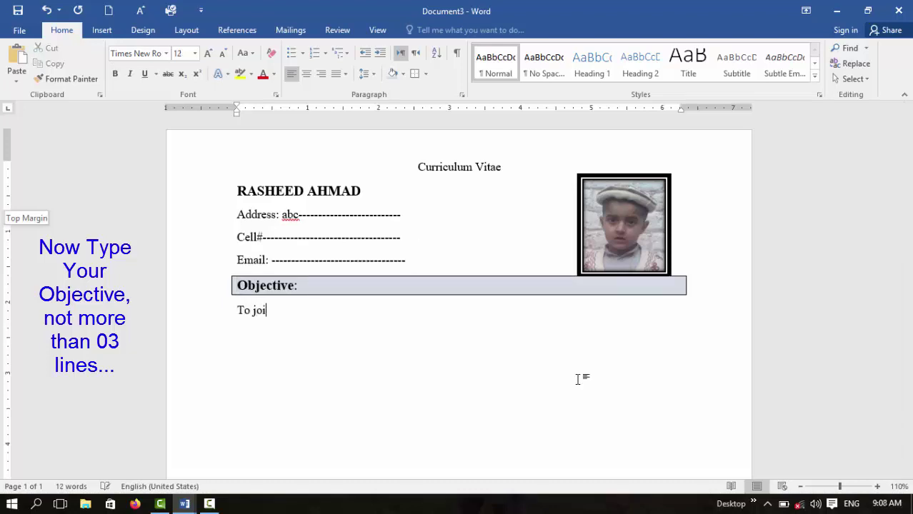
pyautogui.write('in a')
pyautogui.write('nst')
pyautogui.write('itute and w')
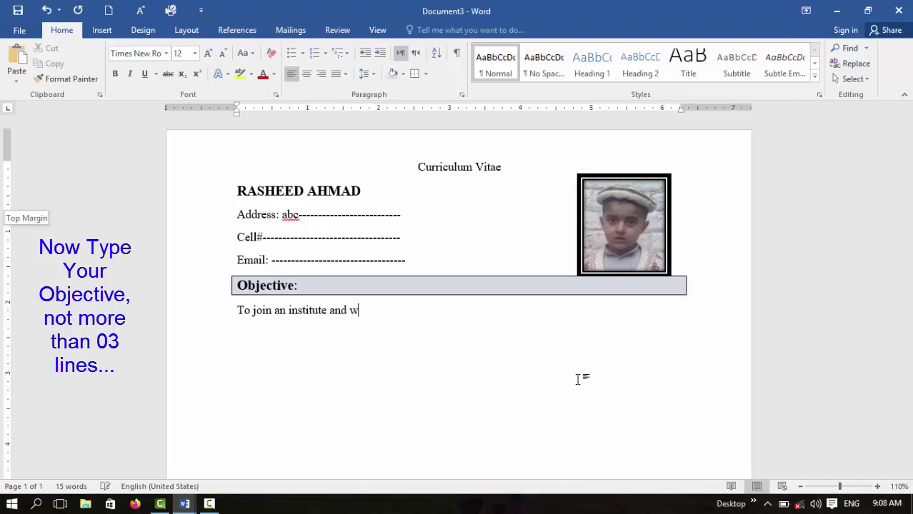
pyautogui.write('ork in the dynamic an')
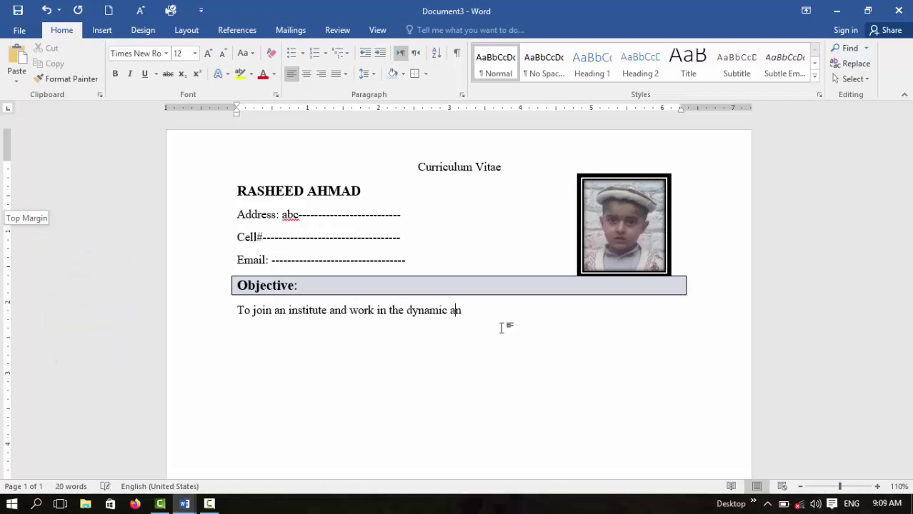
pyautogui.write('d cooperat')
pyautogui.write('ive')
pyautogui.write(' envr')
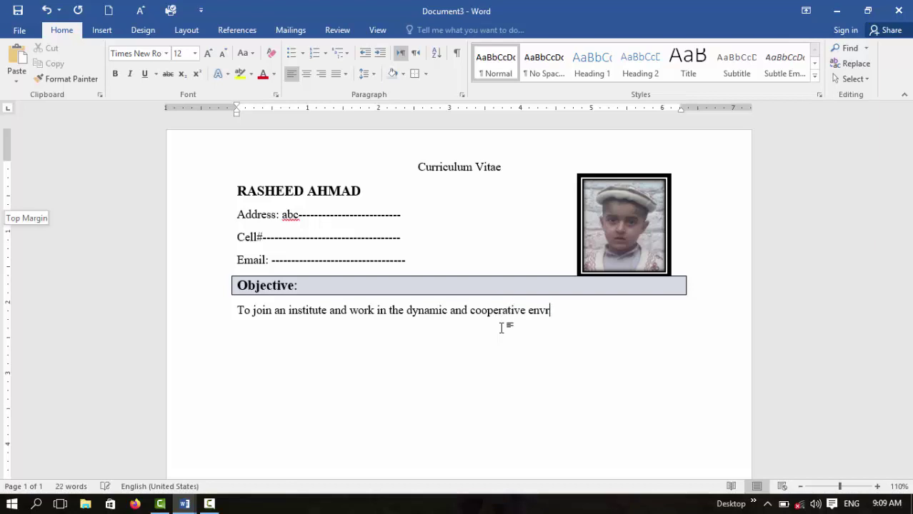
pyautogui.write('ronmen')
pyautogui.write('t to')
pyautogui.write(' enhance')
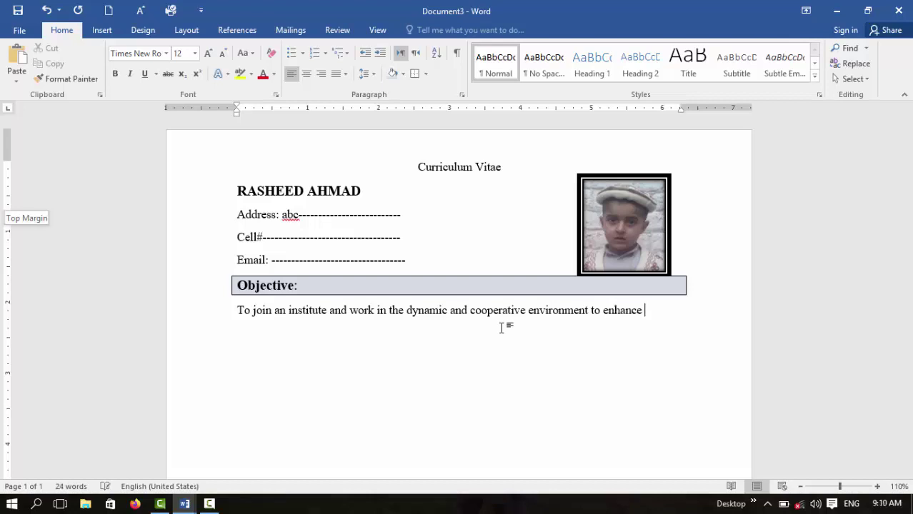
pyautogui.write(' my k')
pyautogui.write('owl')
pyautogui.write('edge')
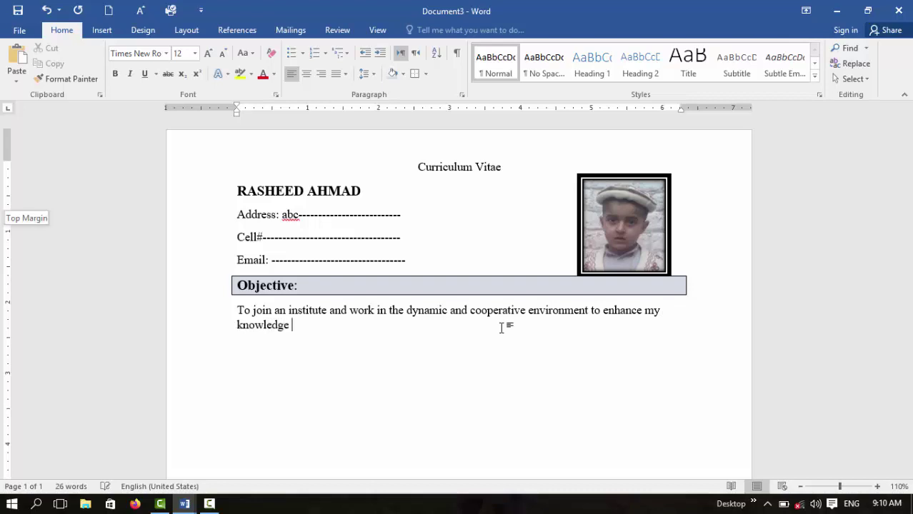
pyautogui.write('&')
pyautogui.write(' skill')
pyautogui.write(' tomeet')
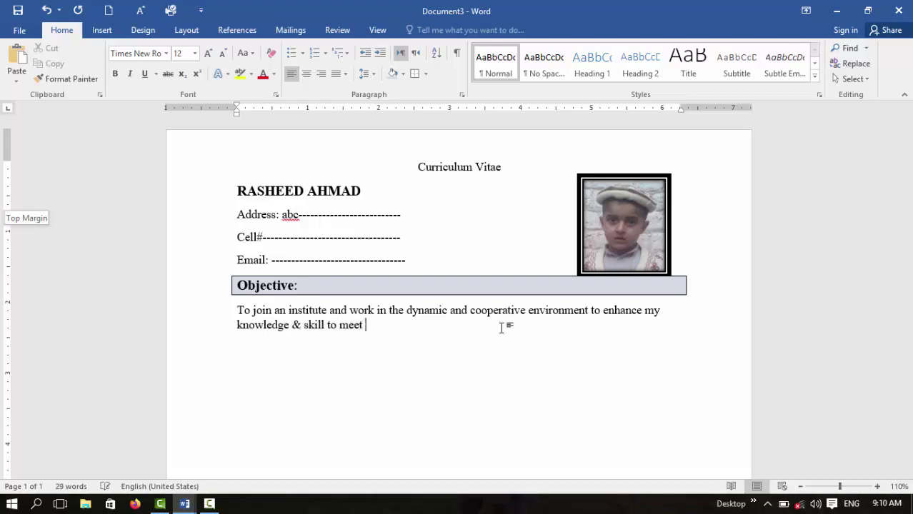
pyautogui.write(' new challenge')
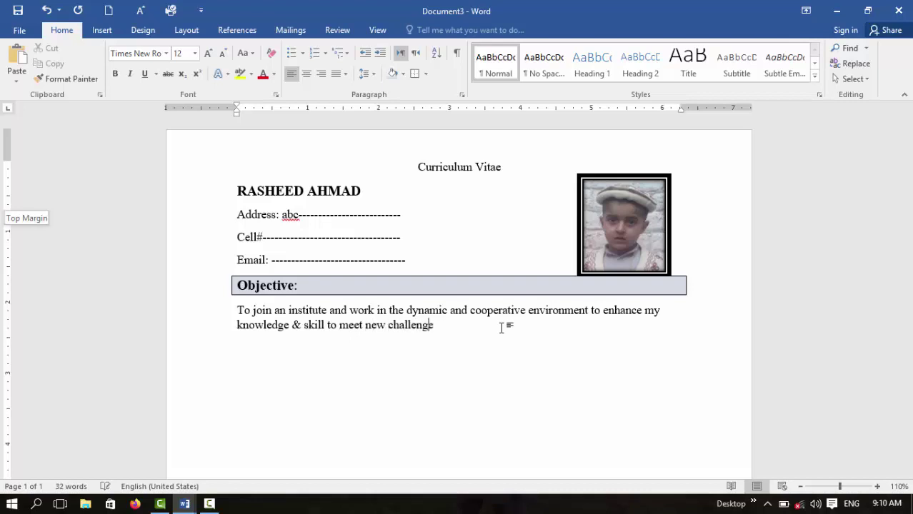
pyautogui.write('aned')
pyautogui.press('BackSpace')
pyautogui.press('BackSpace')
pyautogui.write('d')
pyautogui.write(' give my best ')
pyautogui.write('to prove')
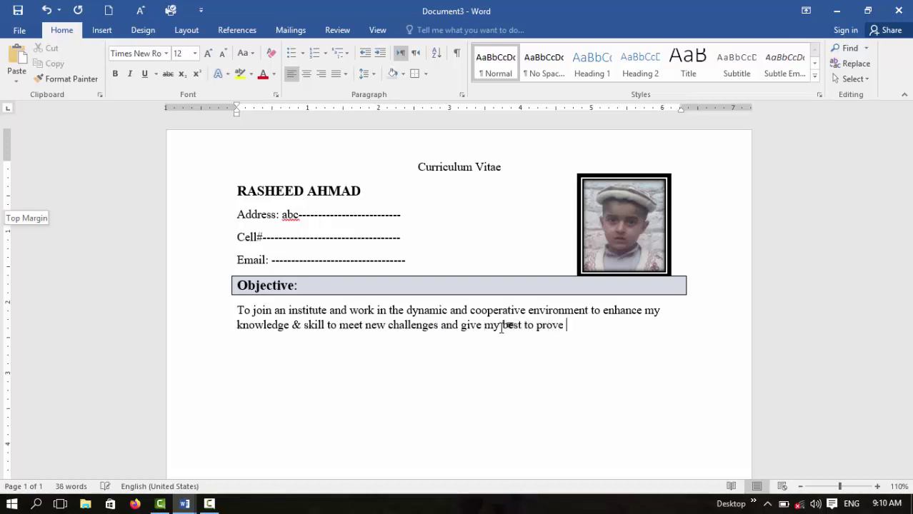
pyautogui.write('my abilit')
pyautogui.write('ies, a')
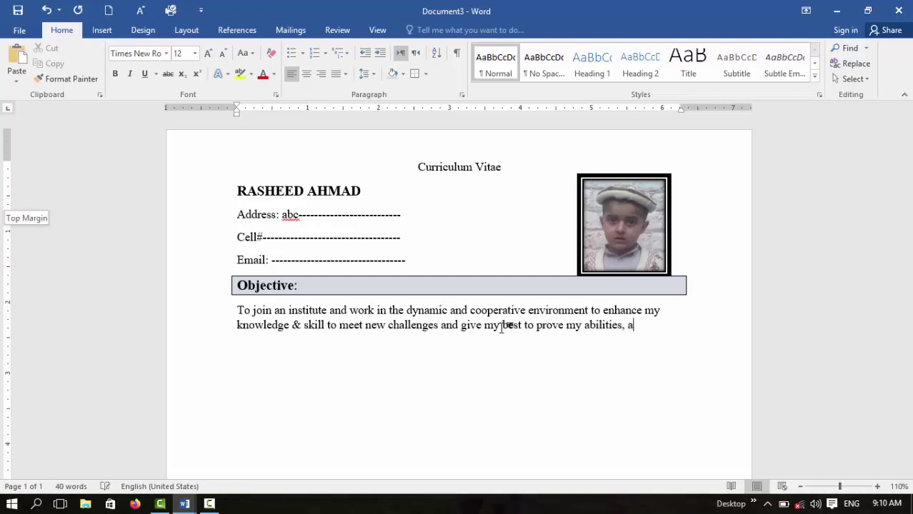
pyautogui.write('nd')
pyautogui.write('chiev')
pyautogui.write('e')
pyautogui.write('the')
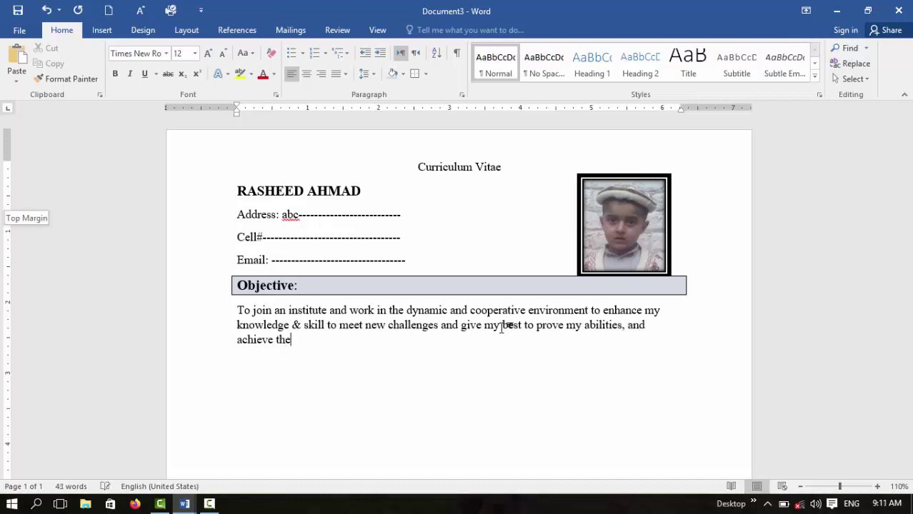
pyautogui.write(' goals')
pyautogui.press('BackSpace')
pyautogui.write('f the institut')
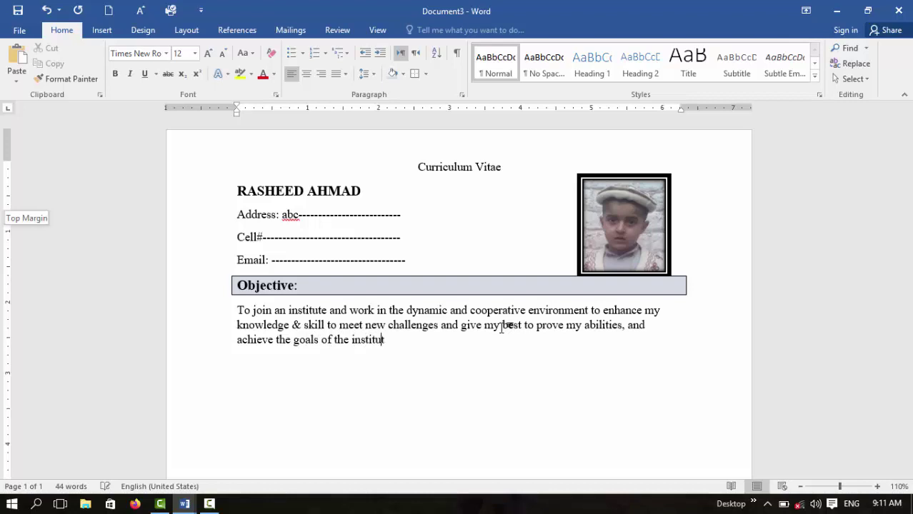
pyautogui.write('ion ')
pyautogui.write('e')
pyautogui.write('fficiently a')
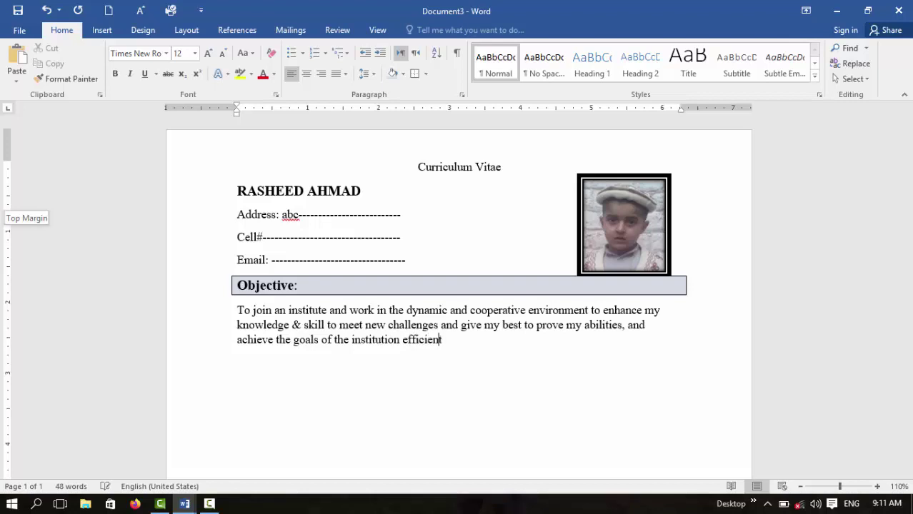
pyautogui.write('nd effect')
pyautogui.write('ively.')
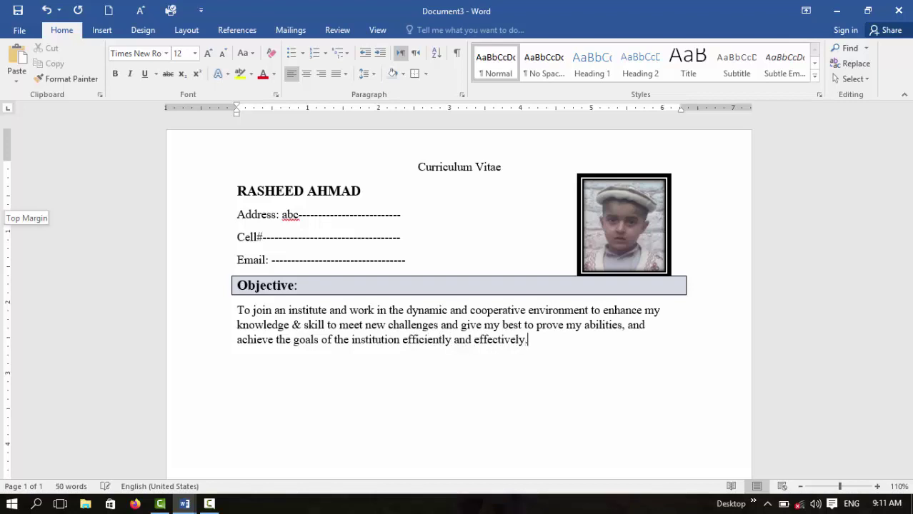
# Justify the objective paragraph.
pyautogui.tripleClick(377, 325)
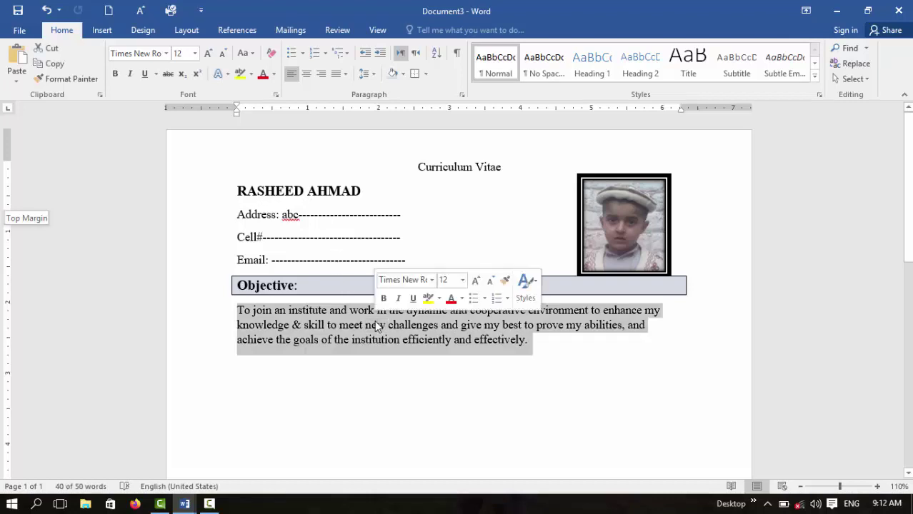
pyautogui.click(336, 74)
pyautogui.click(361, 90)
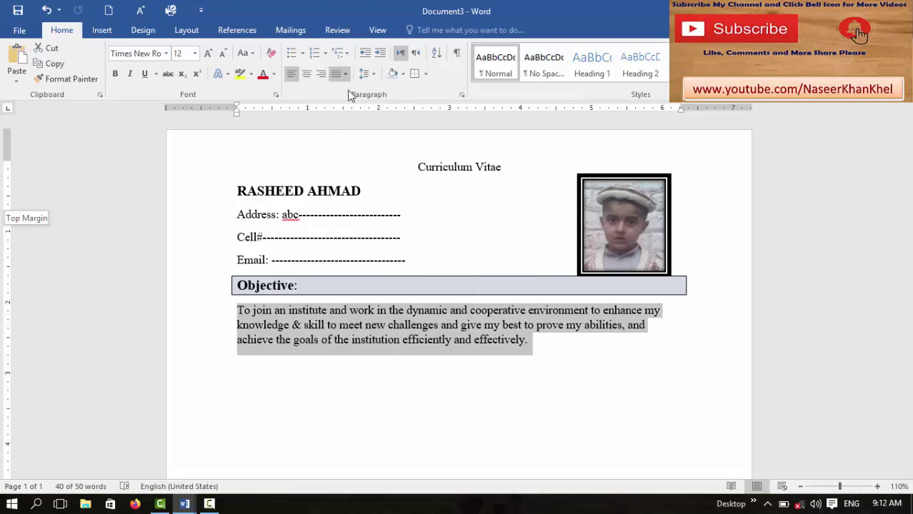
# Add a 'Personal Information' heading with grey shading, an outside border and bold text.
pyautogui.click(544, 403)
pyautogui.write('erso')
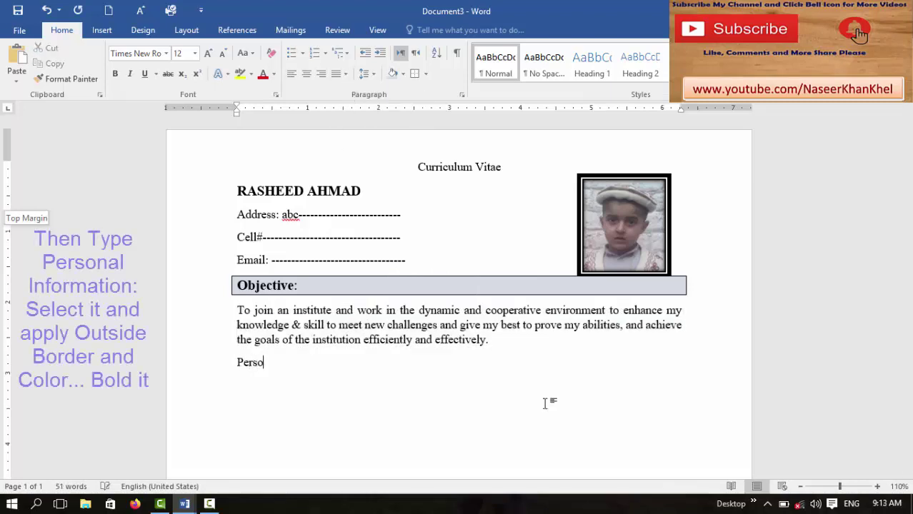
pyautogui.write('nal Infor')
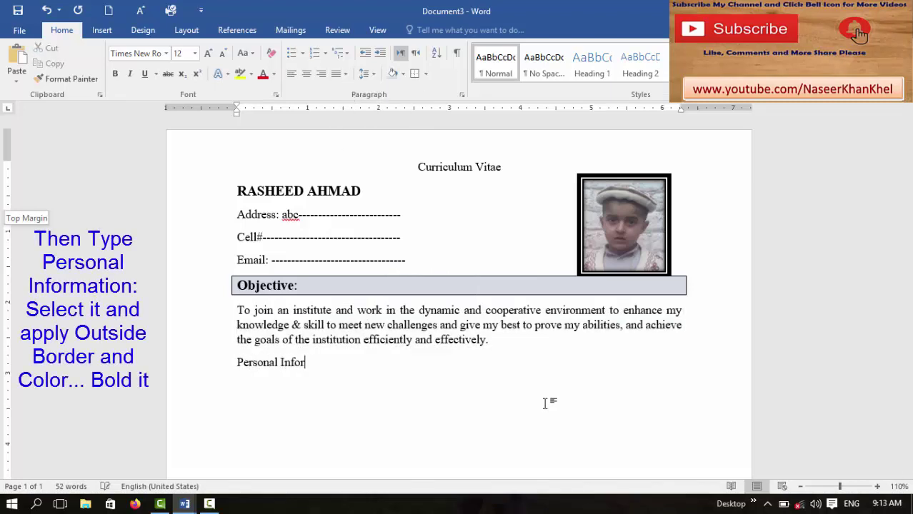
pyautogui.write('mation:')
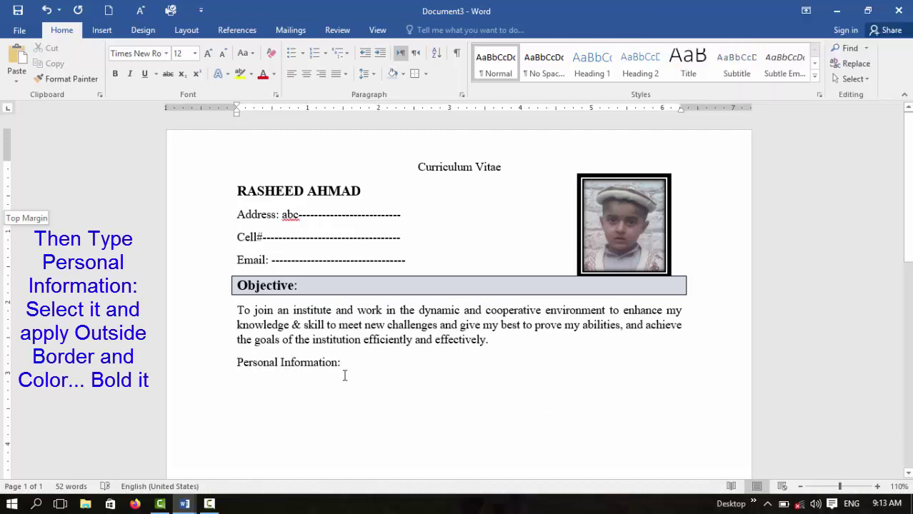
pyautogui.tripleClick(238, 367)
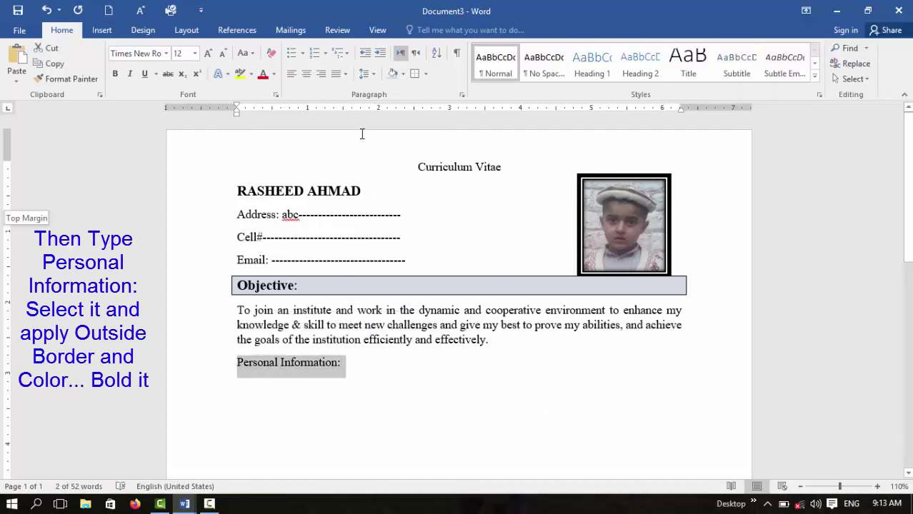
pyautogui.click(394, 75)
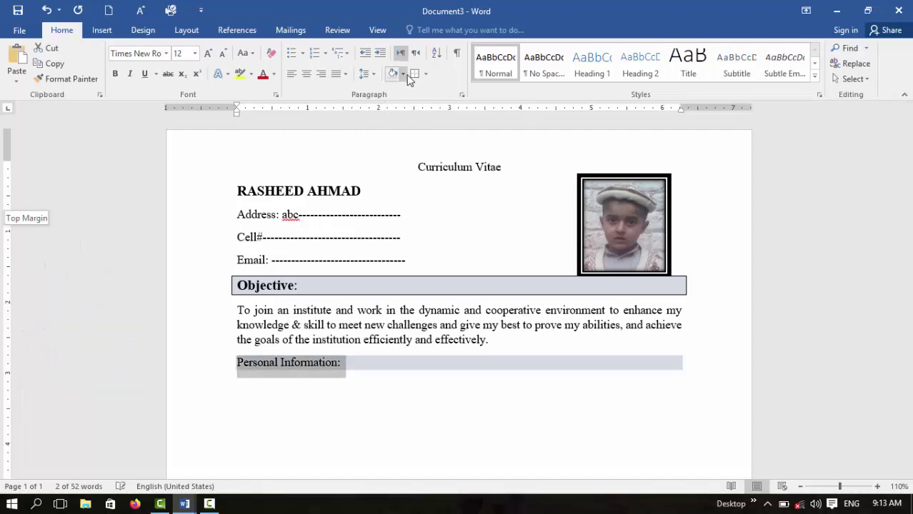
pyautogui.click(414, 74)
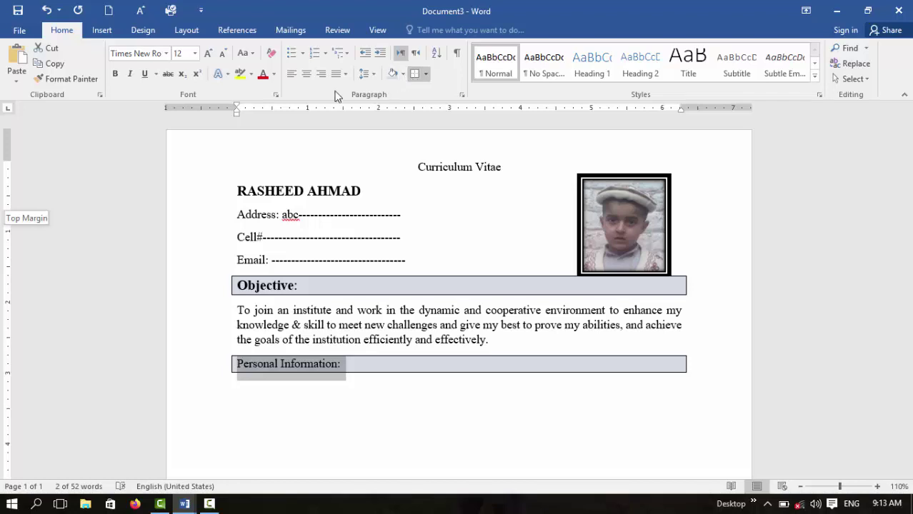
pyautogui.click(115, 74)
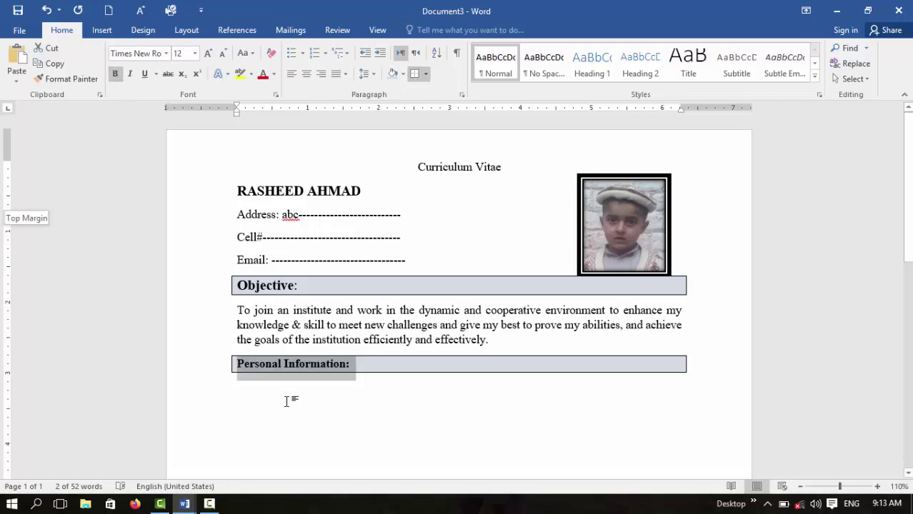
pyautogui.click(259, 394)
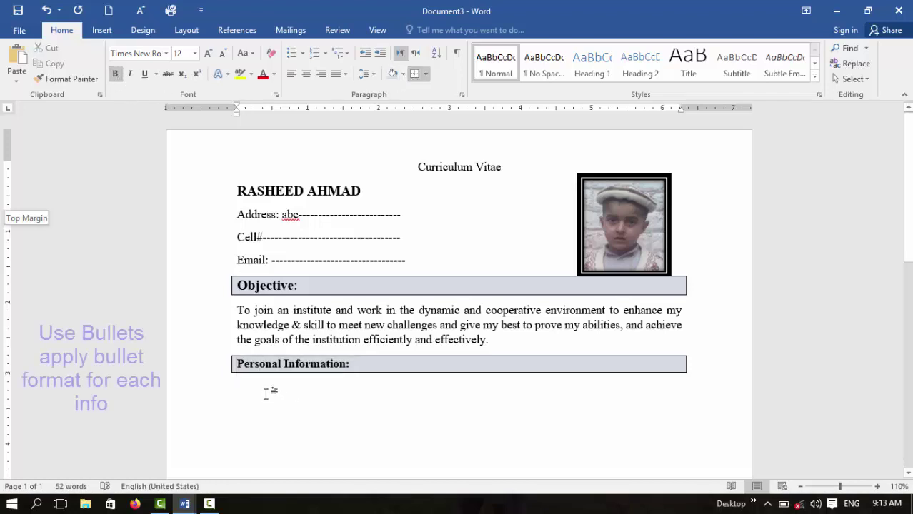
# Start a diamond-bulleted list with Father's Name and Date of Birth fill-in blanks.
pyautogui.click(270, 393)
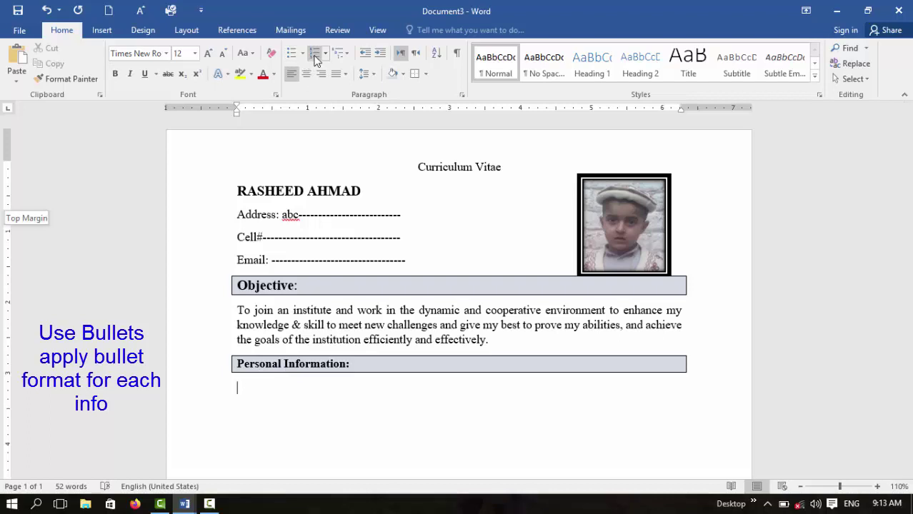
pyautogui.click(303, 56)
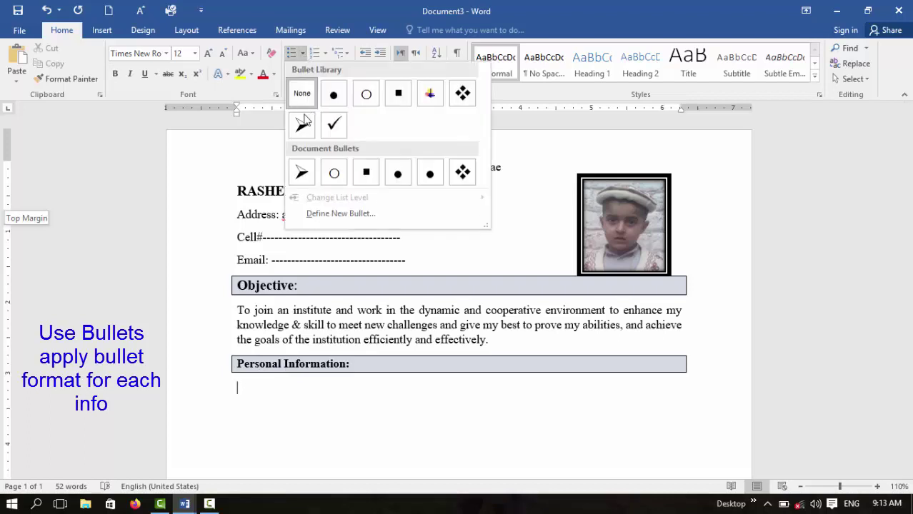
pyautogui.click(463, 173)
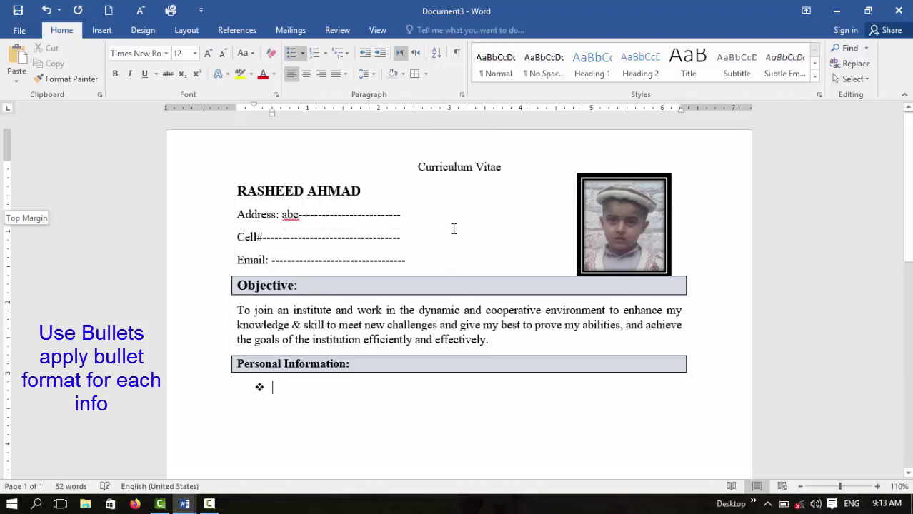
pyautogui.write('Fat')
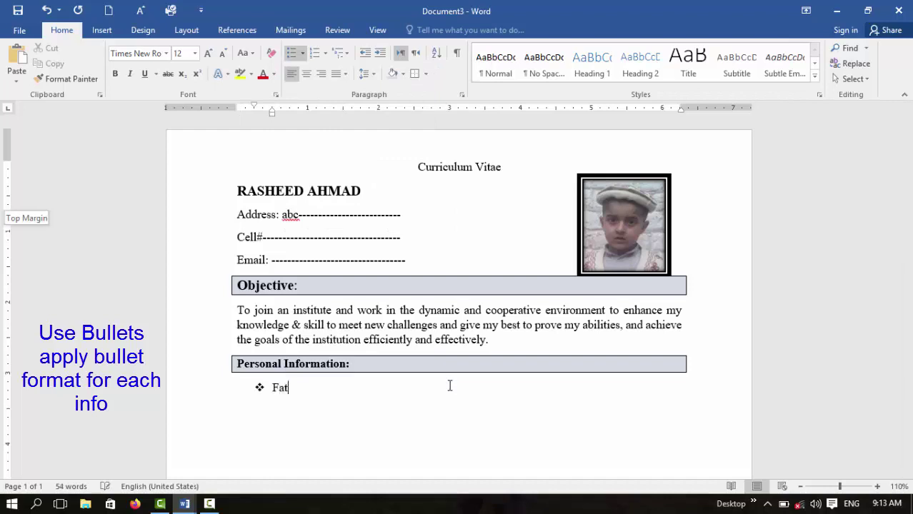
pyautogui.write('her’s N')
pyautogui.write('ame :')
pyautogui.write('_____________________________________________')
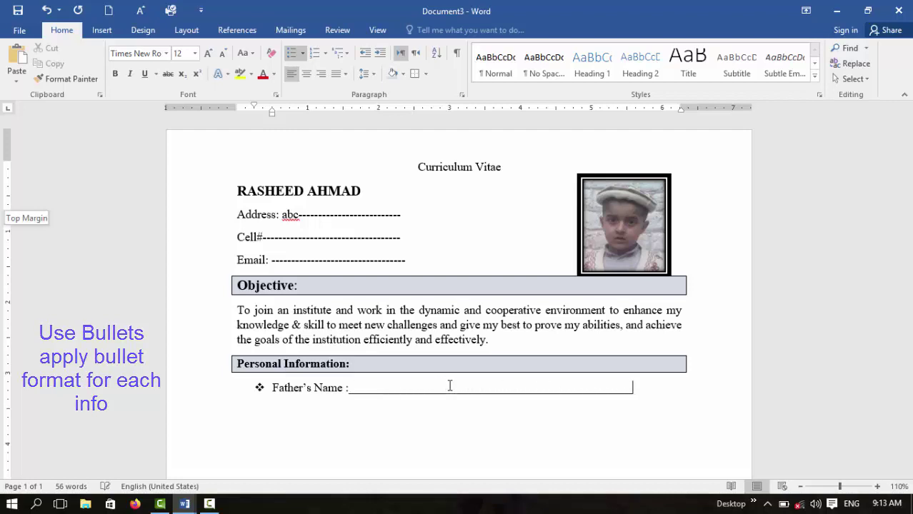
pyautogui.press('Return')
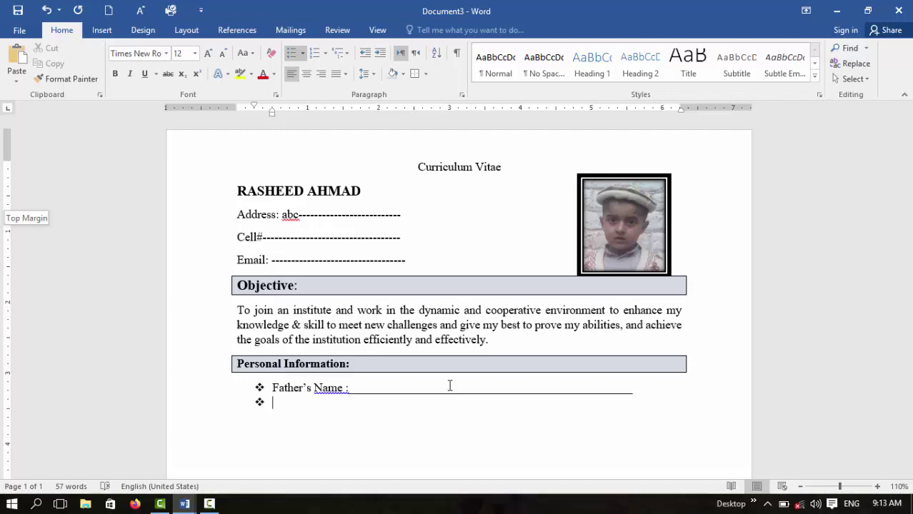
pyautogui.write('Date of ')
pyautogui.write('Birth:')
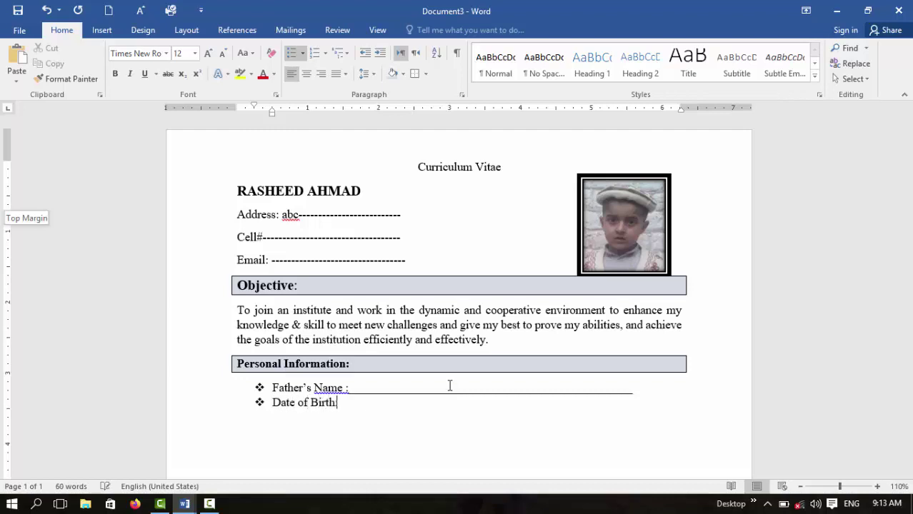
pyautogui.write('___________________________')
pyautogui.write('___________________')
# Add Nationality, Marital Status and Domicile blanks, then end the bulleted list.
pyautogui.press('Return')
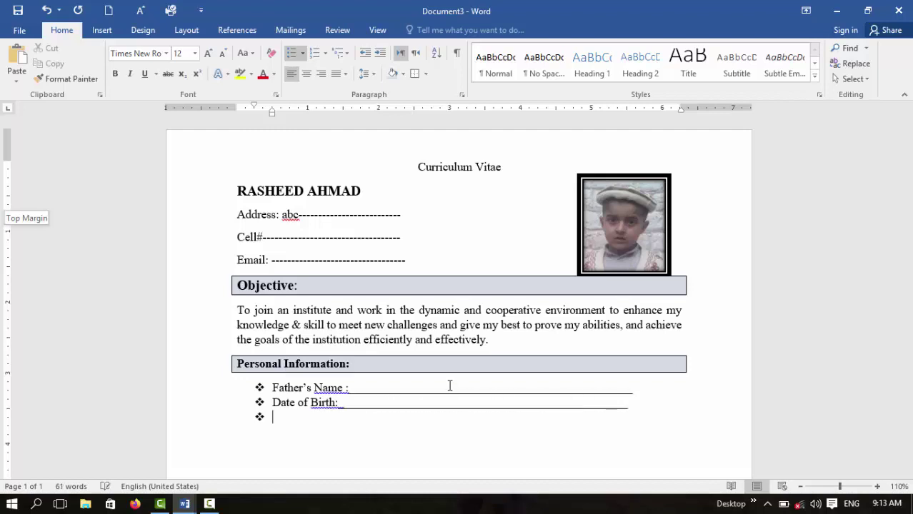
pyautogui.write('N')
pyautogui.write('ationality')
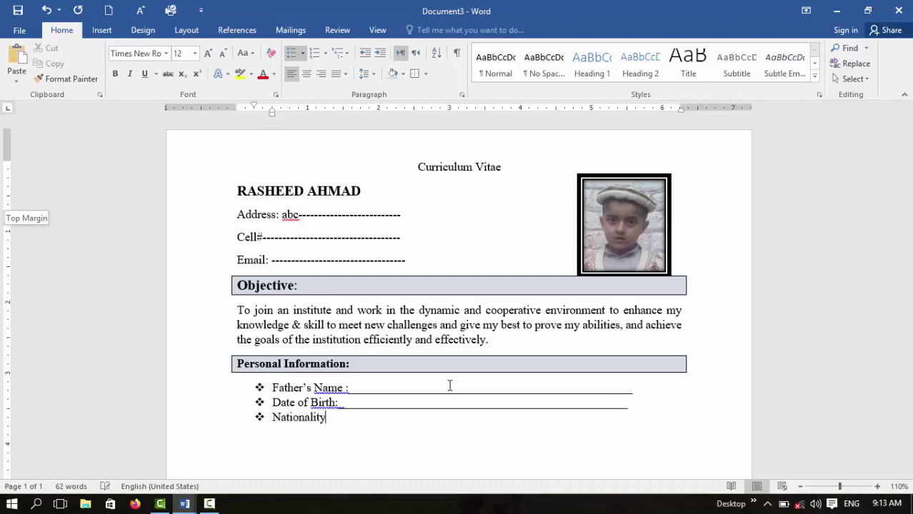
pyautogui.write(':______________')
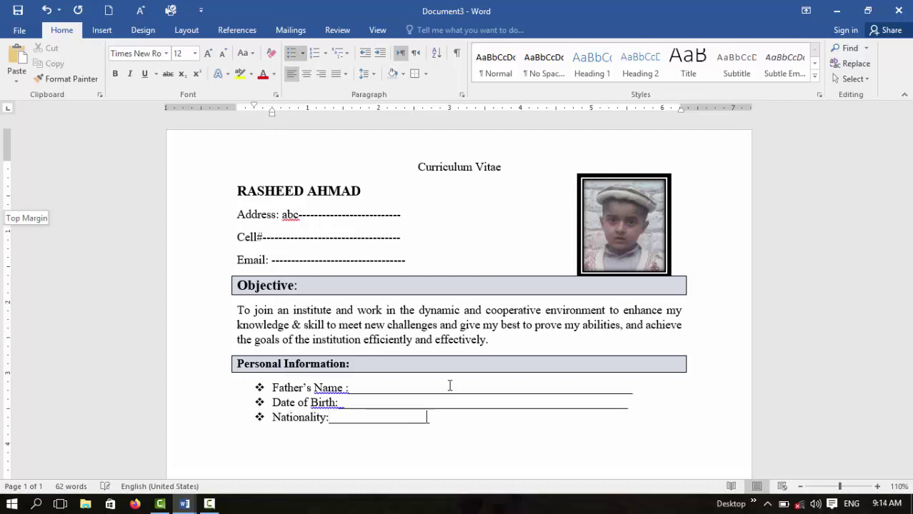
pyautogui.write('______________________________')
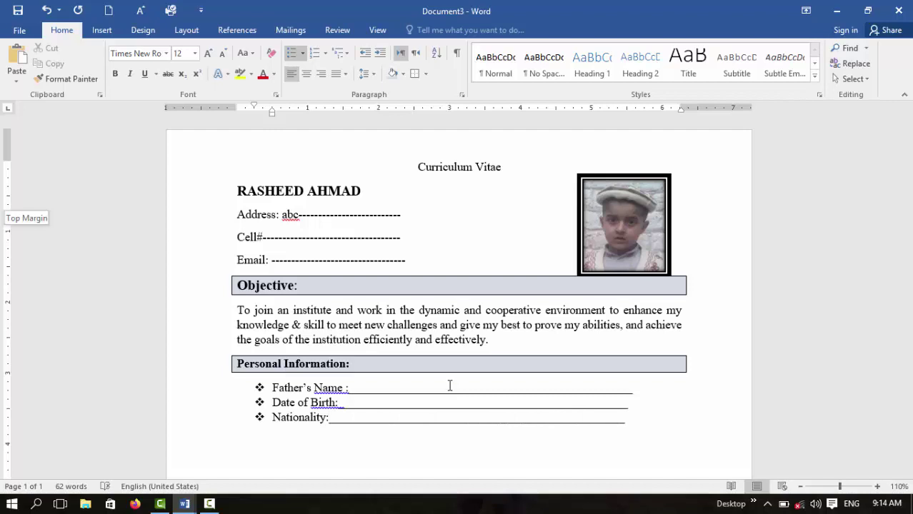
pyautogui.write('_')
pyautogui.press('Return')
pyautogui.write('Mar')
pyautogui.write('ital St')
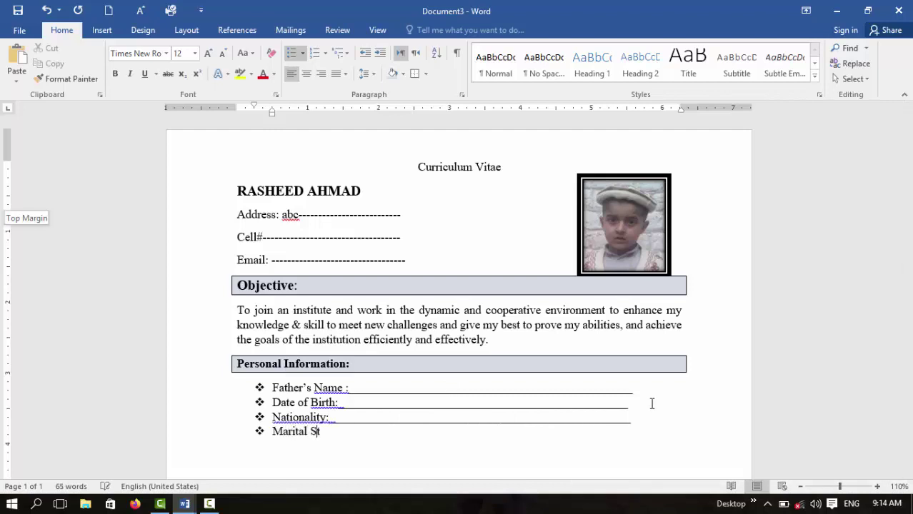
pyautogui.write('atus : ')
pyautogui.write('_____________________________________')
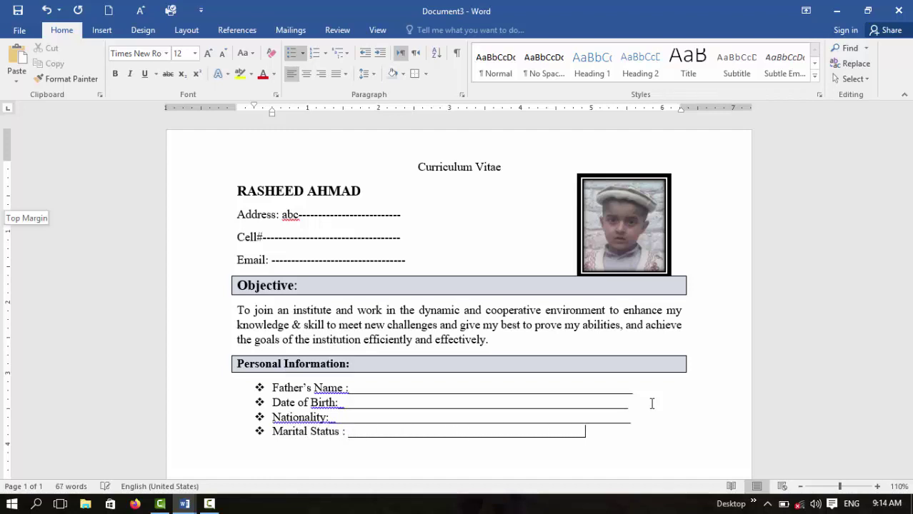
pyautogui.write('_______')
pyautogui.press('Return')
pyautogui.write('Domicile: ')
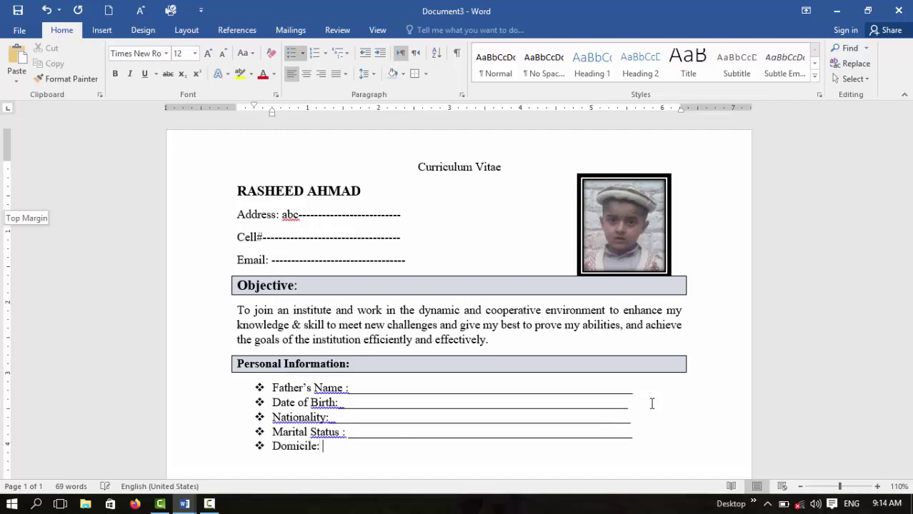
pyautogui.write('_____________________________________________')
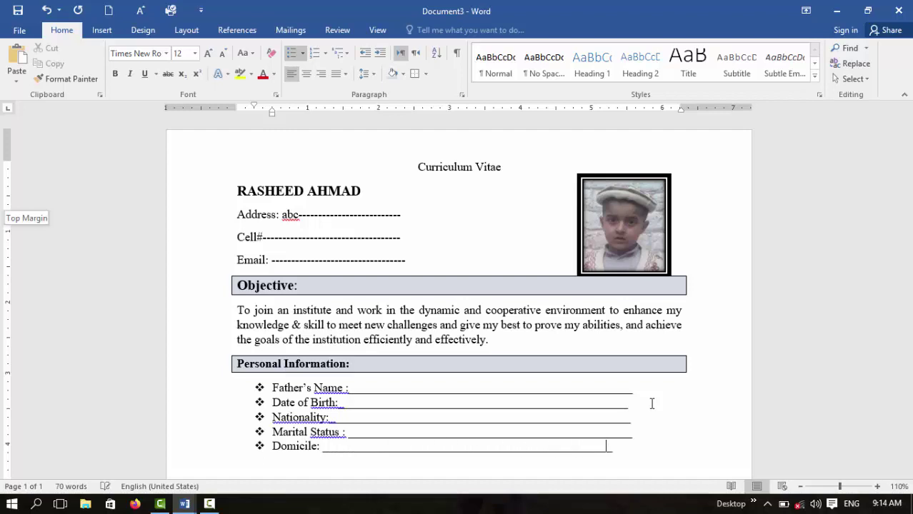
pyautogui.write('___')
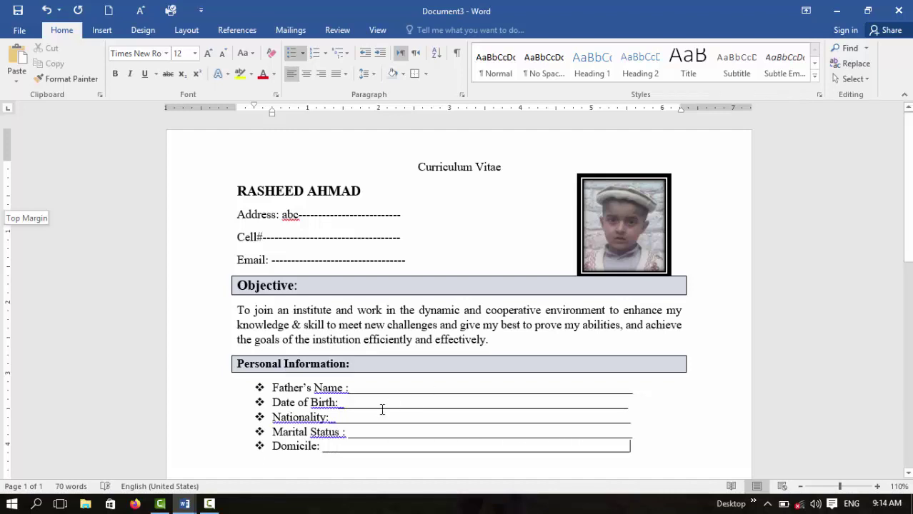
pyautogui.scroll(-3, 381, 407)
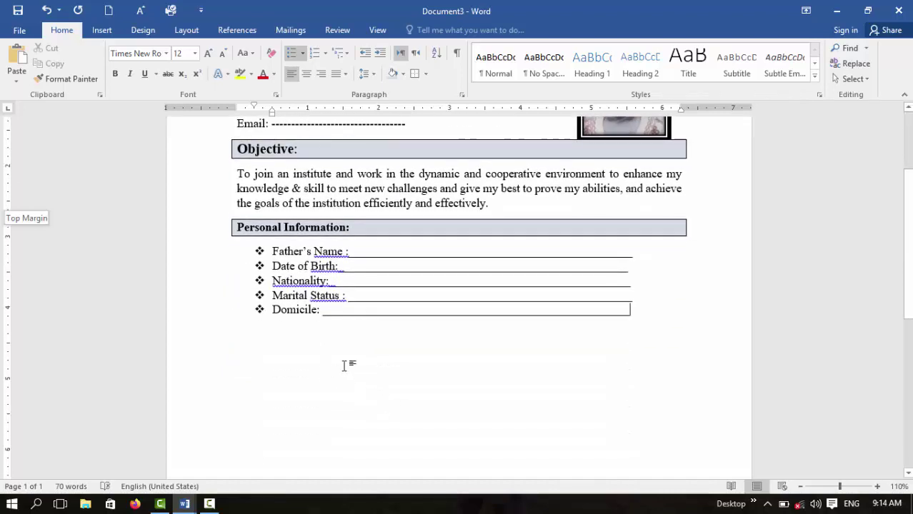
pyautogui.press('Return')
pyautogui.press('BackSpace')
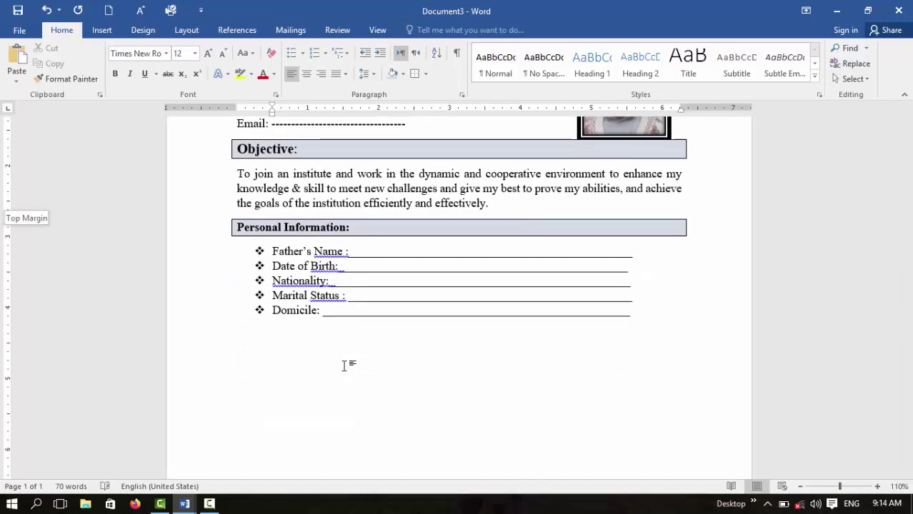
# Type 'Academic Qualification' and give it an outside border, light grey shading and bold text.
pyautogui.press('BackSpace')
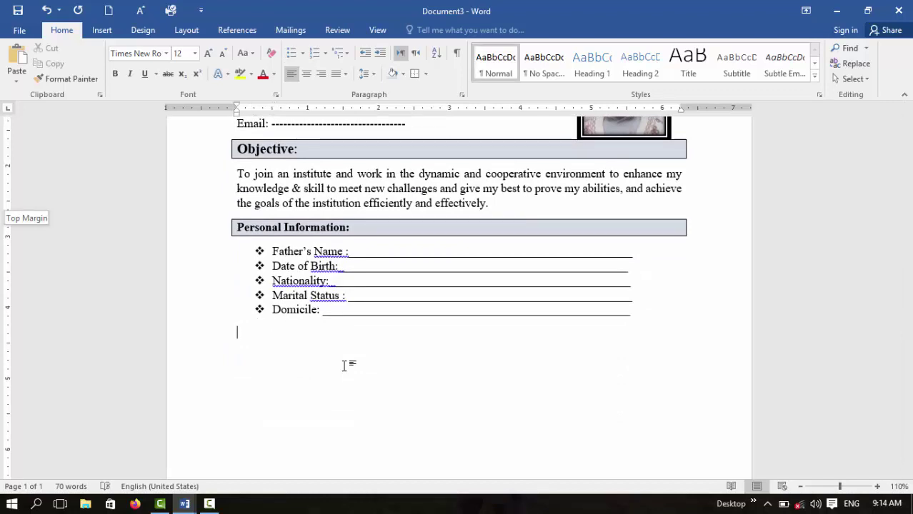
pyautogui.scroll(1, 372, 366)
pyautogui.write('A')
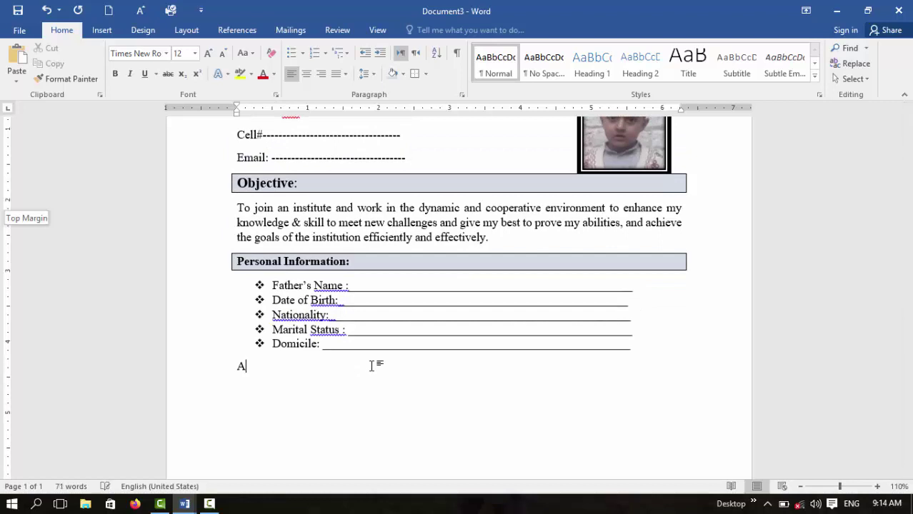
pyautogui.write('cademic')
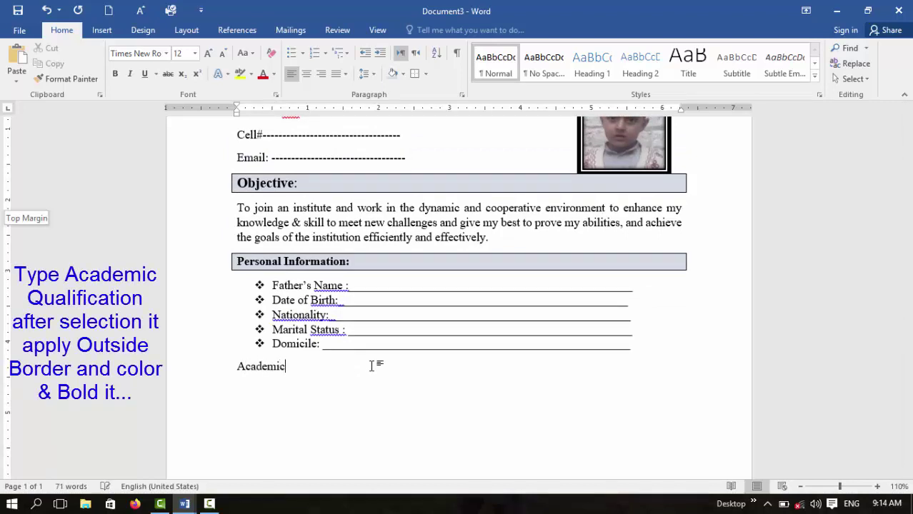
pyautogui.write(' Qualifica')
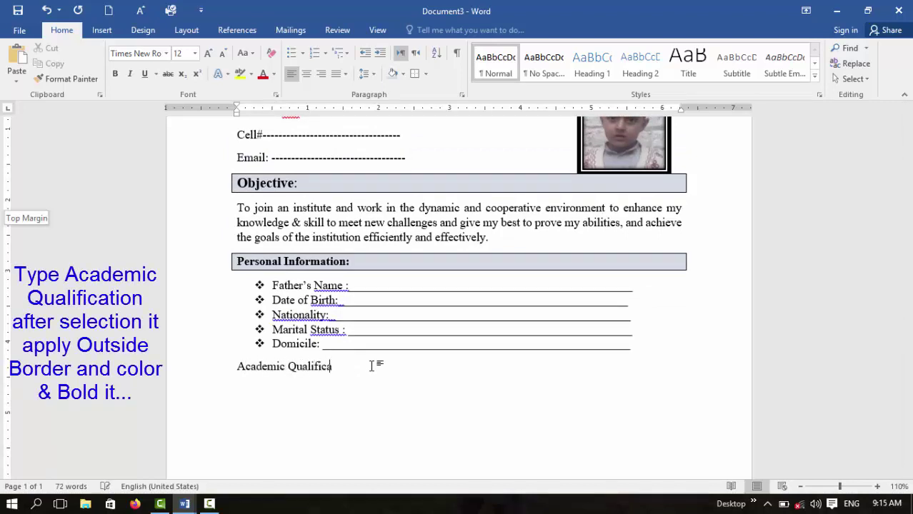
pyautogui.write('tion:')
pyautogui.moveTo(372, 365); pyautogui.dragTo(220, 375)
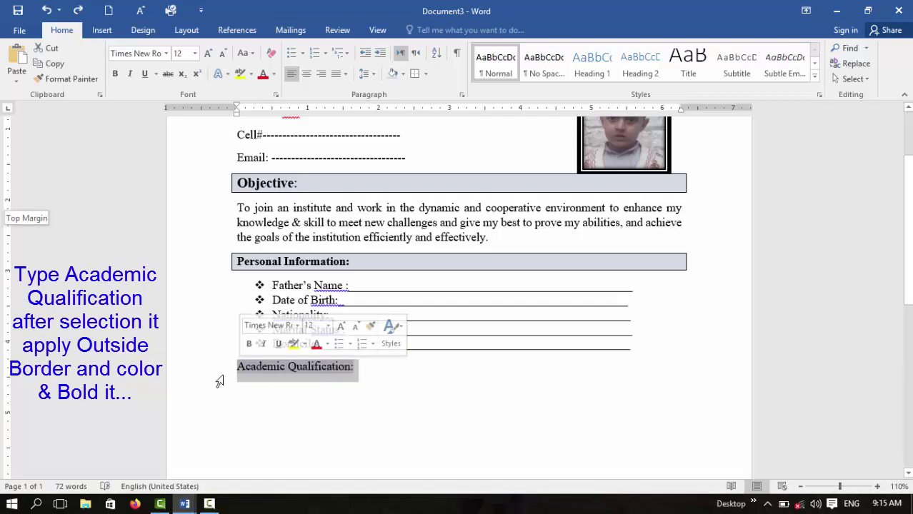
pyautogui.click(424, 78)
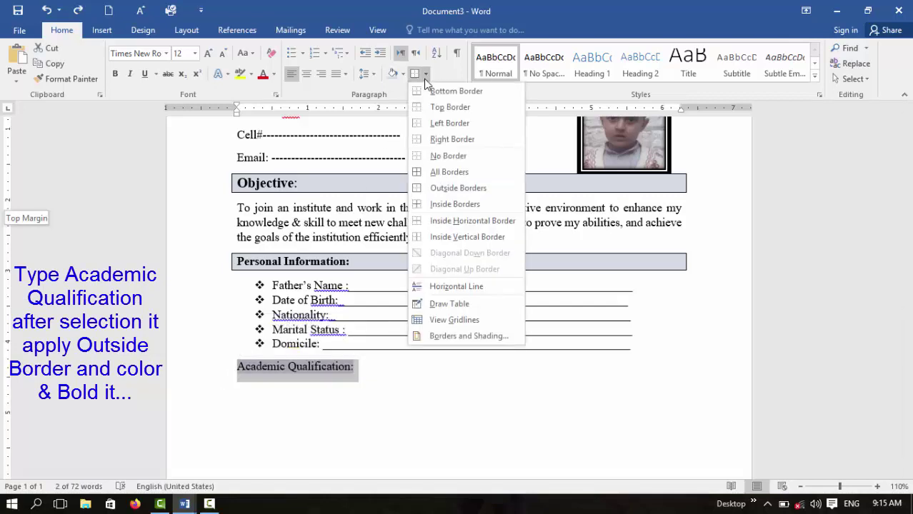
pyautogui.click(462, 188)
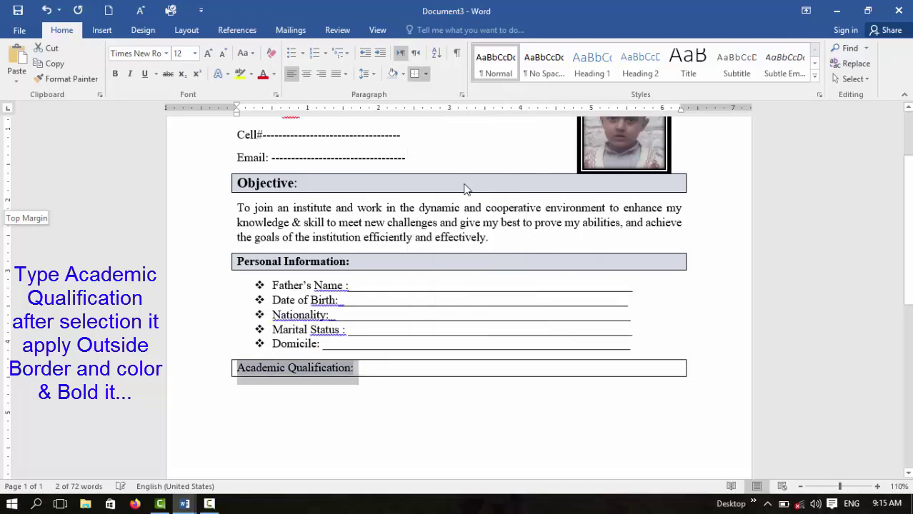
pyautogui.click(391, 75)
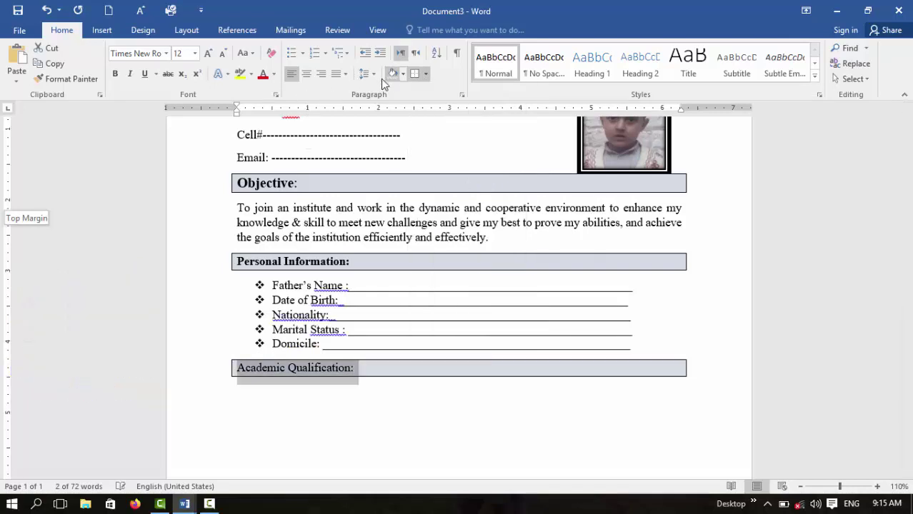
pyautogui.click(115, 74)
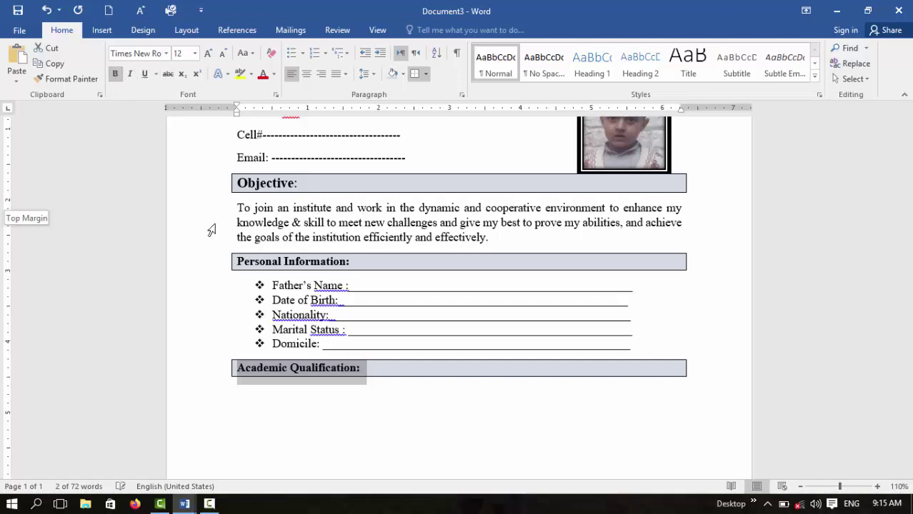
pyautogui.click(264, 397)
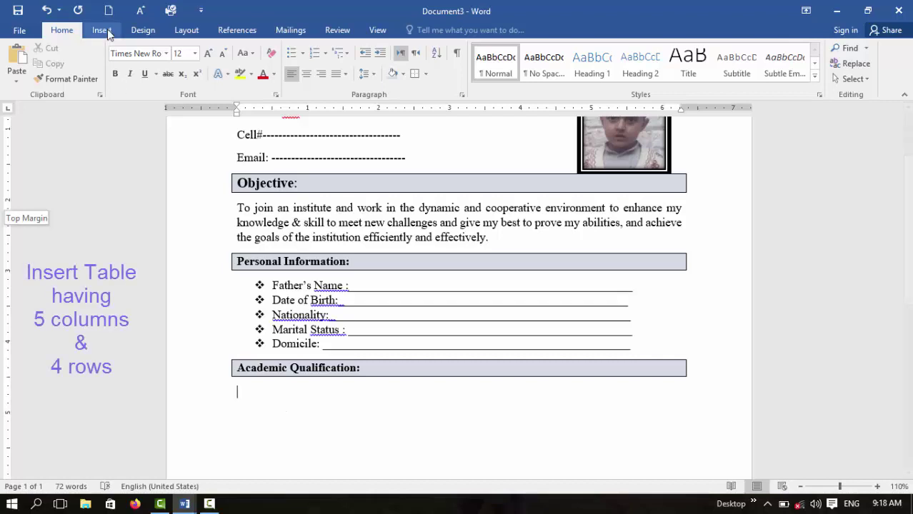
# Insert a 5-column, 4-row table below the Academic Qualification heading.
pyautogui.click(104, 32)
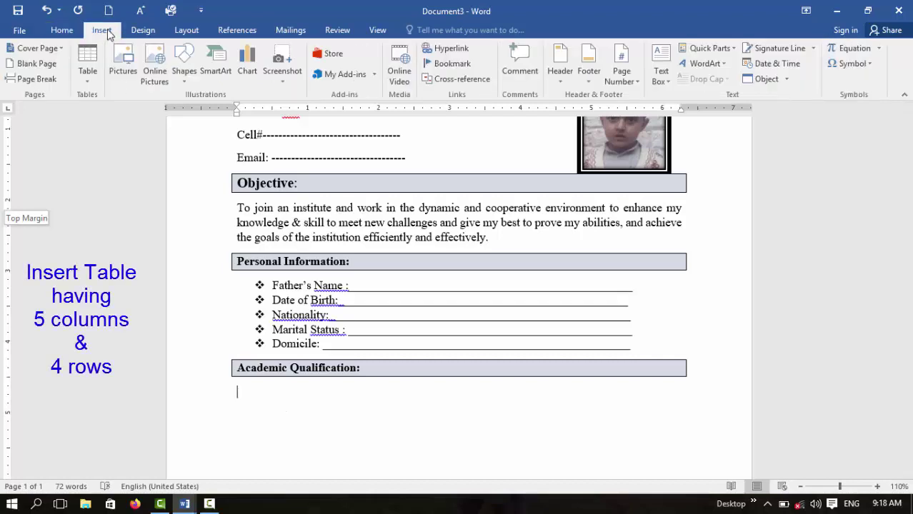
pyautogui.click(94, 77)
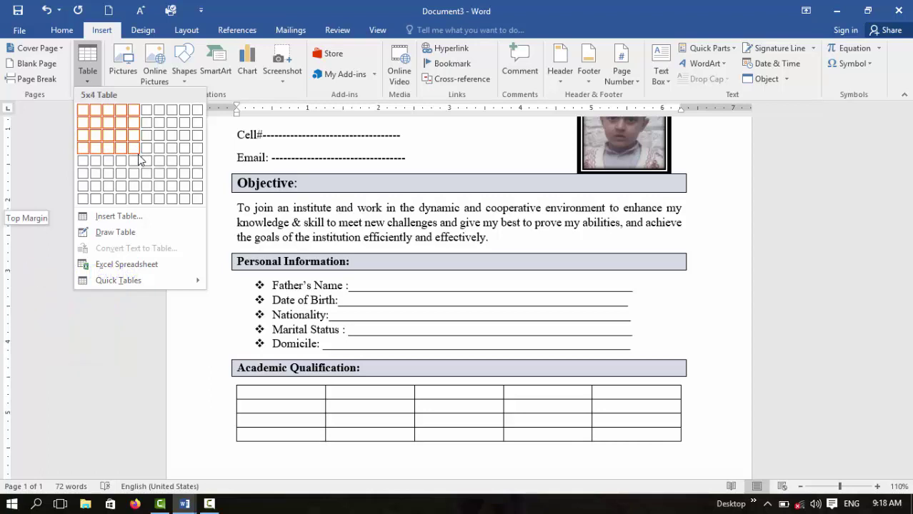
pyautogui.click(139, 156)
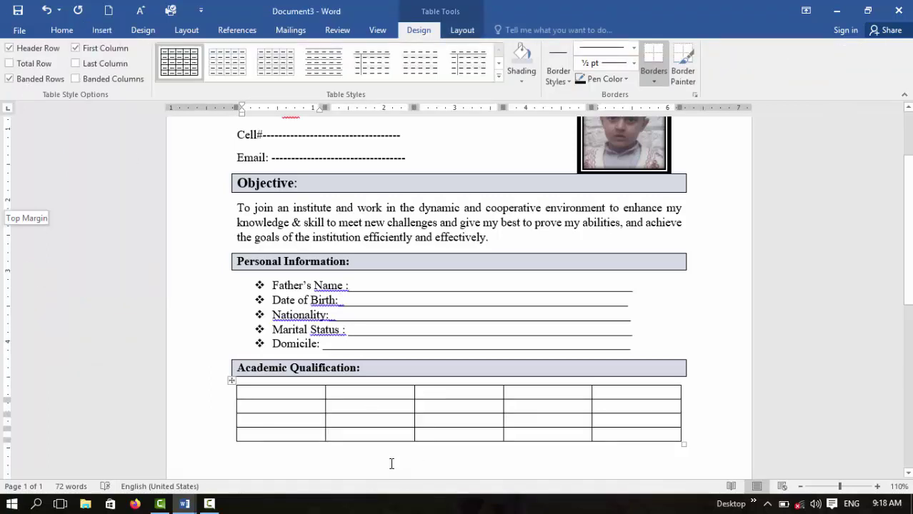
# Fill the header row: Degree / Certificate, Passing Year, Obtain Marks, Total Marks, Institute.
pyautogui.write('Degre')
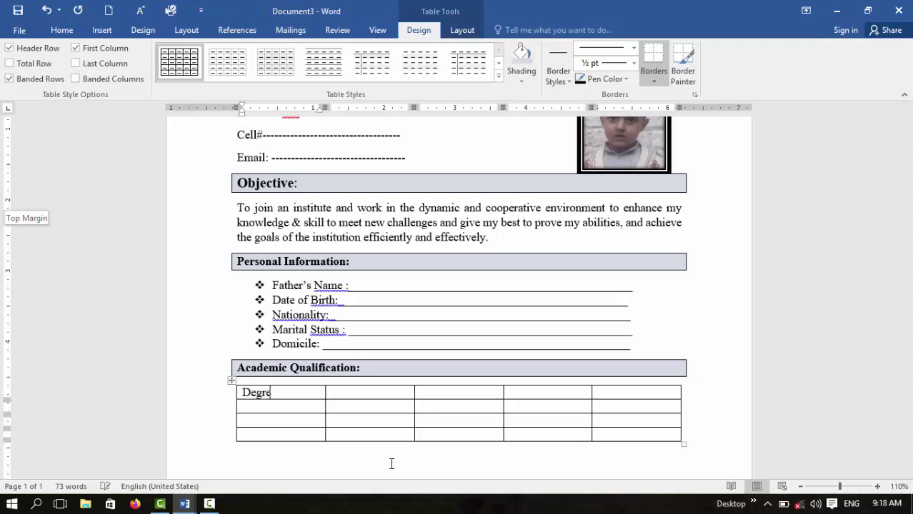
pyautogui.write('e ')
pyautogui.write('/ Cer')
pyautogui.write('tificate')
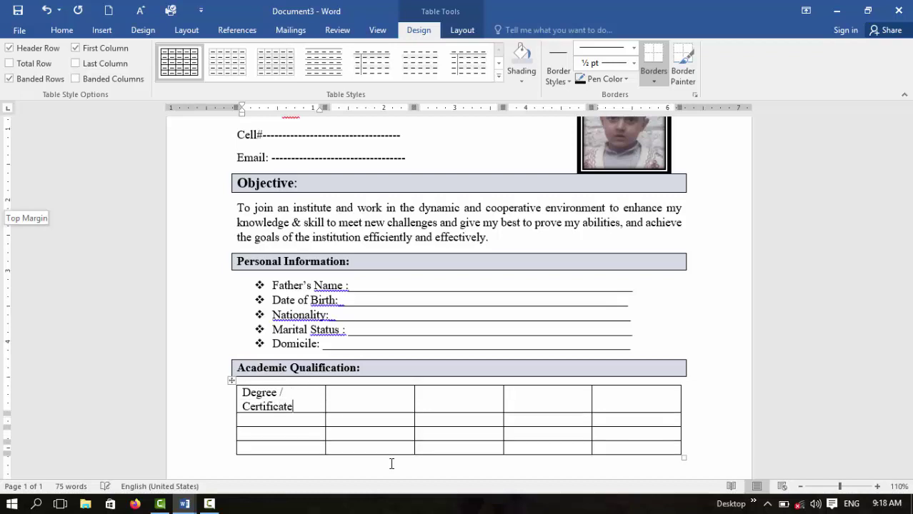
pyautogui.press('Tab')
pyautogui.write('assing Y')
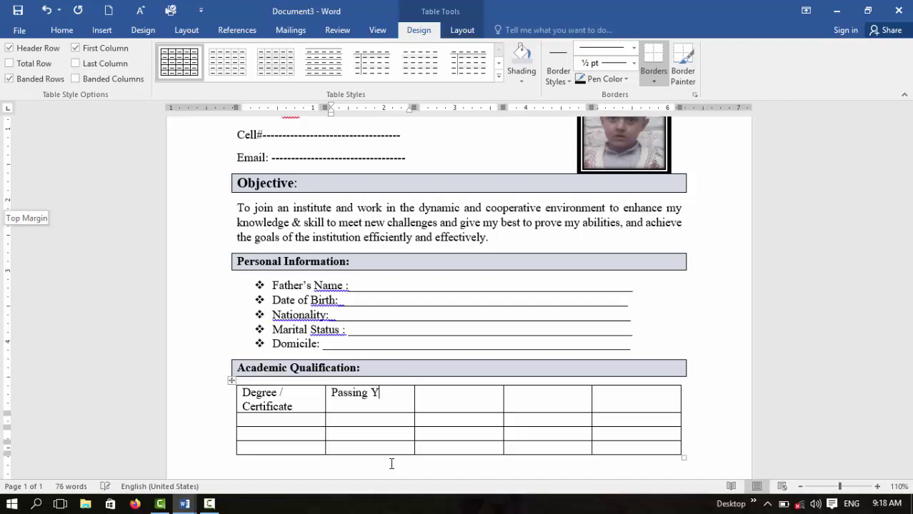
pyautogui.write('ear')
pyautogui.press('Tab')
pyautogui.write('btain M')
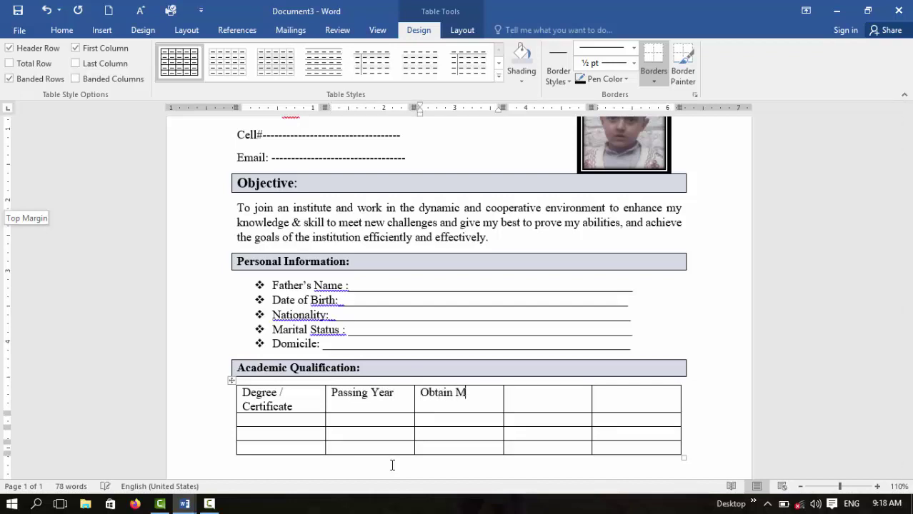
pyautogui.write('arks')
pyautogui.press('Tab')
pyautogui.write('To')
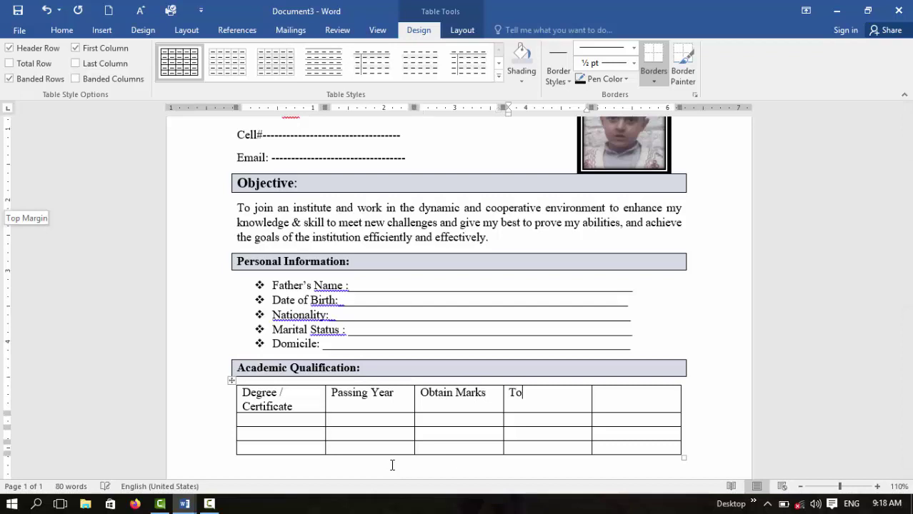
pyautogui.write('tal Mar')
pyautogui.write('ks')
pyautogui.press('Tab')
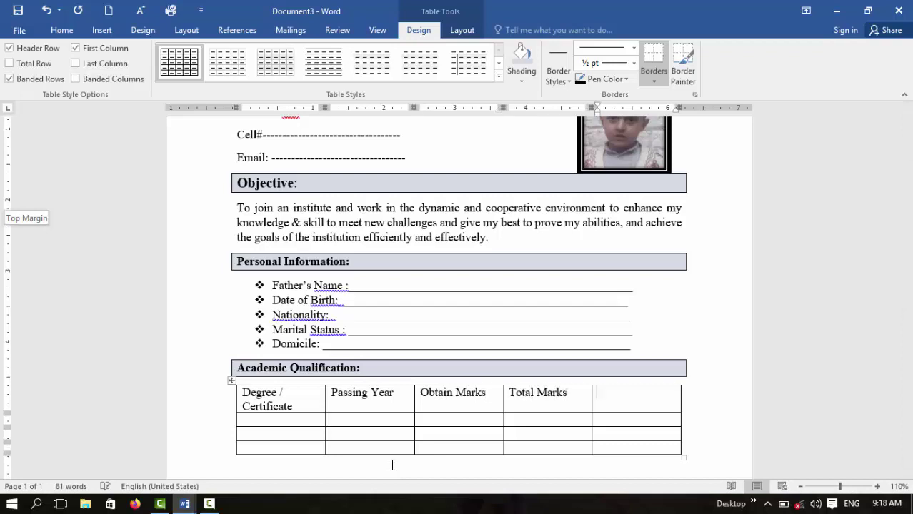
pyautogui.write('Institu')
pyautogui.write('te')
pyautogui.press('Tab')
# List M.A, B.A, F.A and Matriculation in the first column, then begin 'Personal Skill' below the table.
pyautogui.write('M.')
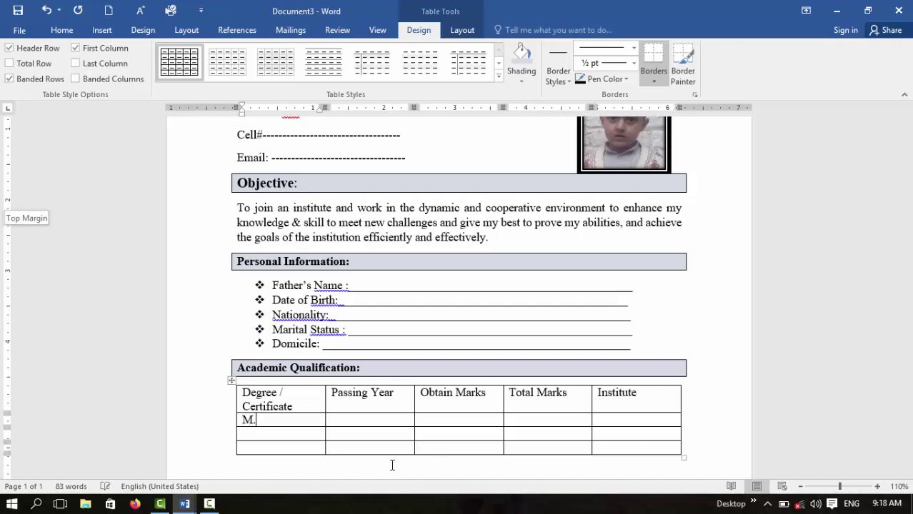
pyautogui.write('A')
pyautogui.write('B.A')
pyautogui.press('Down')
pyautogui.write('F.A')
pyautogui.press('Tab')
pyautogui.press('Tab')
pyautogui.press('Tab')
pyautogui.press('Tab')
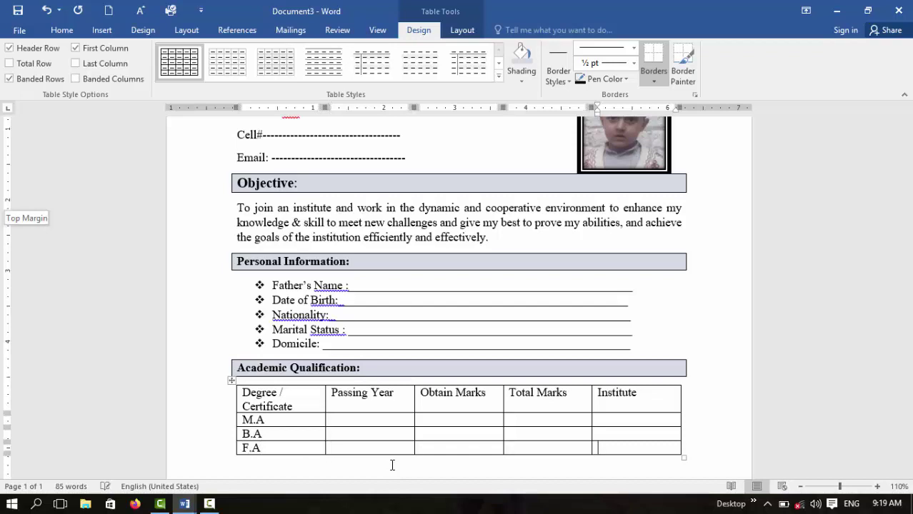
pyautogui.press('Tab')
pyautogui.write('Matri')
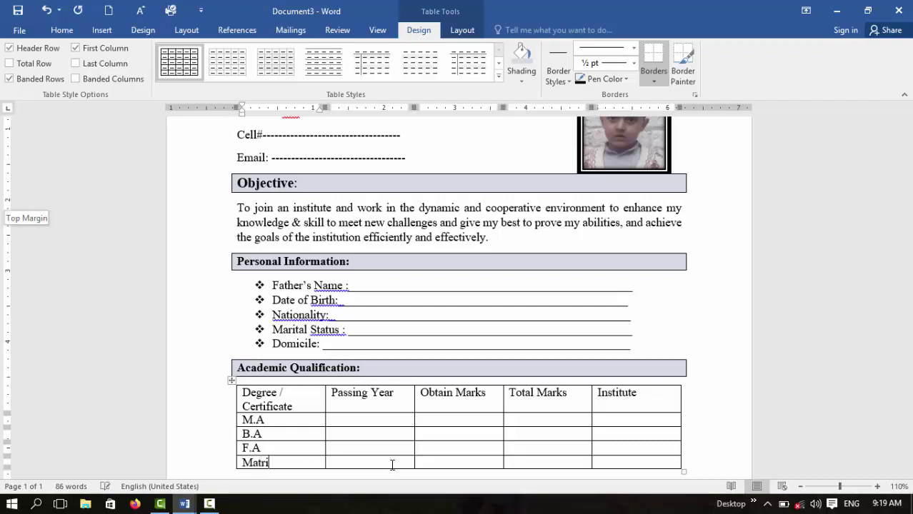
pyautogui.write('culation')
pyautogui.press('Down')
pyautogui.press('Return')
pyautogui.write('Perso')
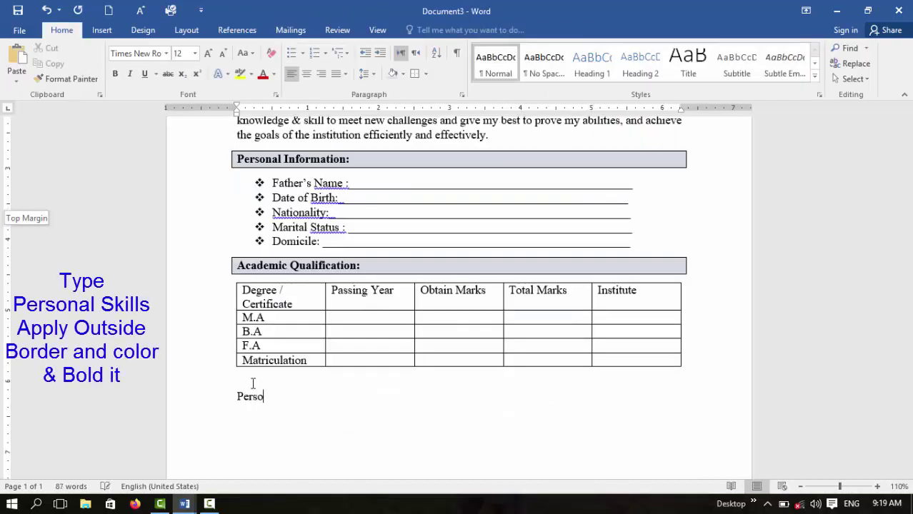
pyautogui.write('nal Ski')
pyautogui.write('ll:')
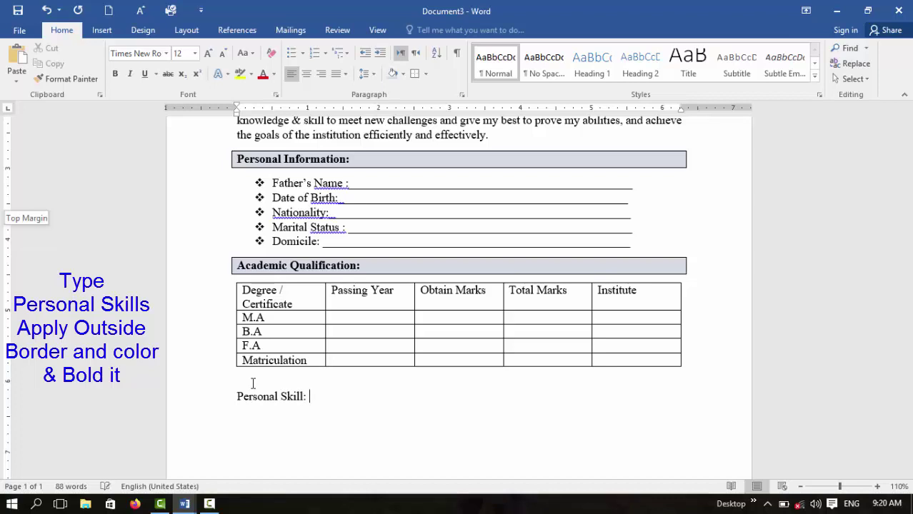
# Give the 'Personal Skill:' line an outside border, grey shading and bold text.
pyautogui.hotkey('shift', 'Left')
pyautogui.hotkey('shift', 'Left')
pyautogui.hotkey('shift', 'Left')
pyautogui.hotkey('shift', 'Left')
pyautogui.hotkey('shift', 'Left')
pyautogui.hotkey('shift', 'Left')
pyautogui.hotkey('shift', 'Left')
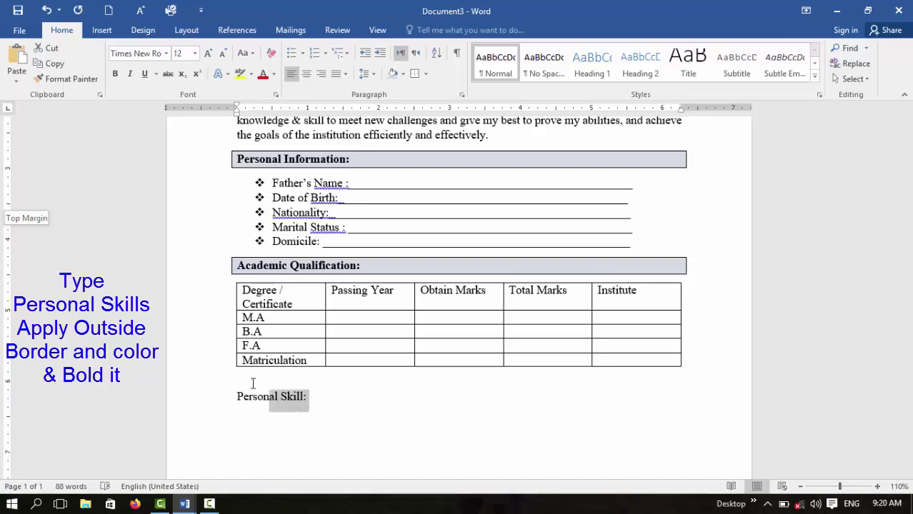
pyautogui.hotkey('shift', 'Left')
pyautogui.hotkey('shift', 'Left')
pyautogui.hotkey('shift', 'Left')
pyautogui.hotkey('shift', 'Left')
pyautogui.hotkey('shift', 'Left')
pyautogui.hotkey('shift', 'Left')
pyautogui.hotkey('shift', 'Left')
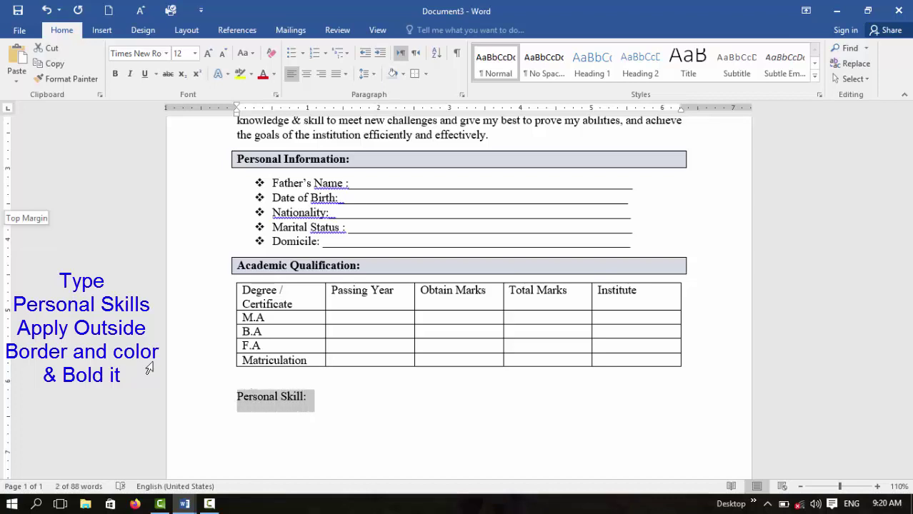
pyautogui.click(414, 74)
pyautogui.click(391, 73)
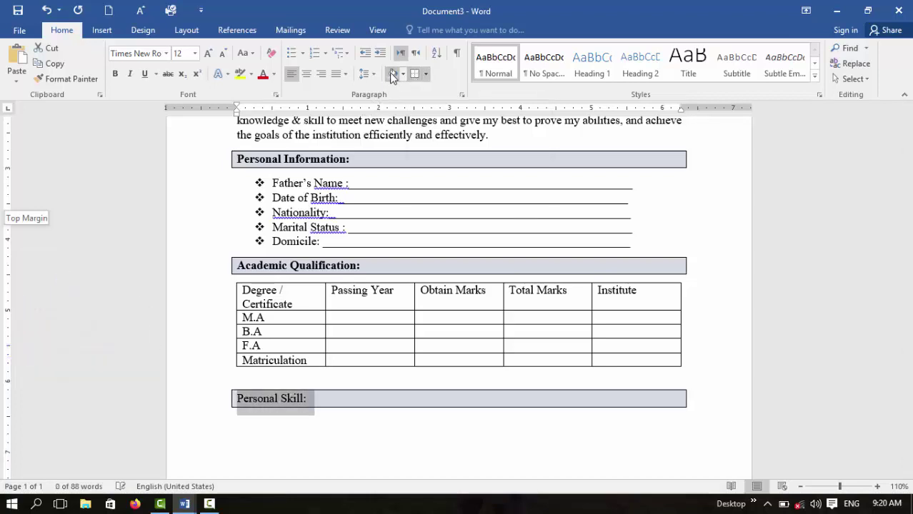
pyautogui.click(116, 74)
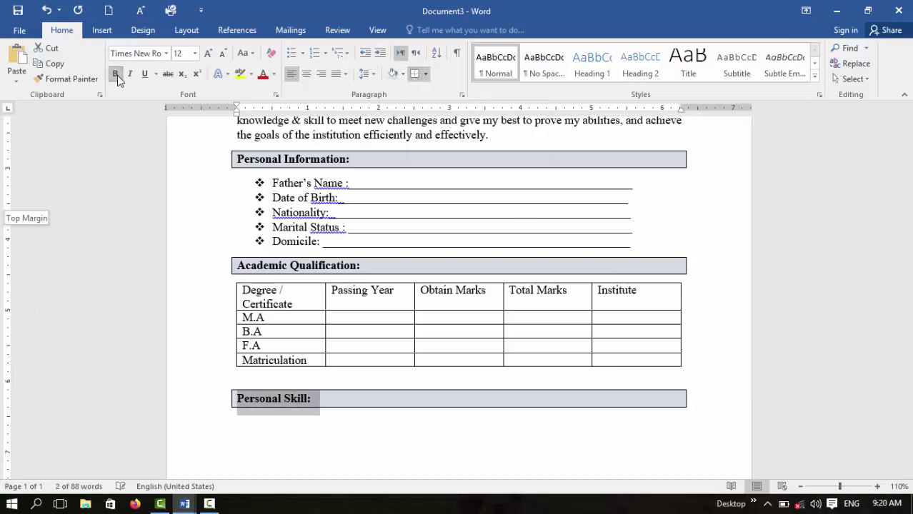
pyautogui.click(298, 175)
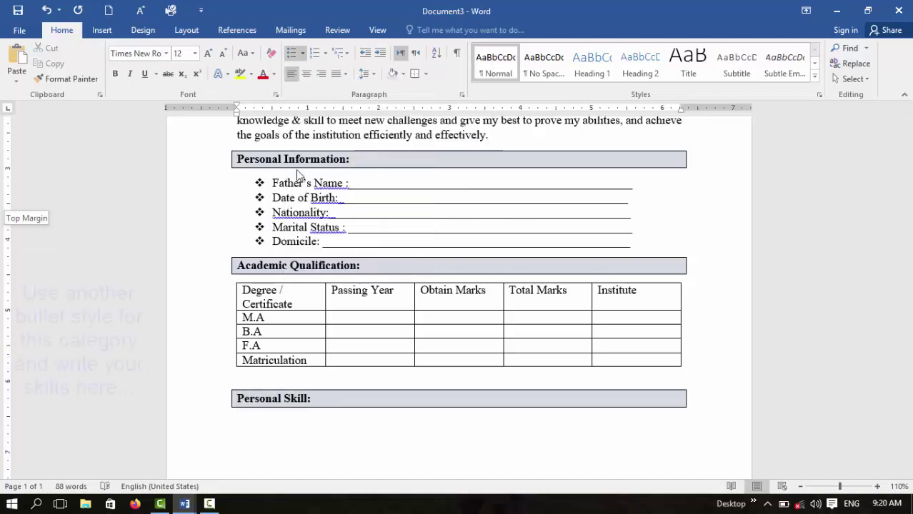
# Add skill bullets on a positive attitude, Microsoft Office skills and all-weather work, then type 'Experience:'.
pyautogui.write('Self')
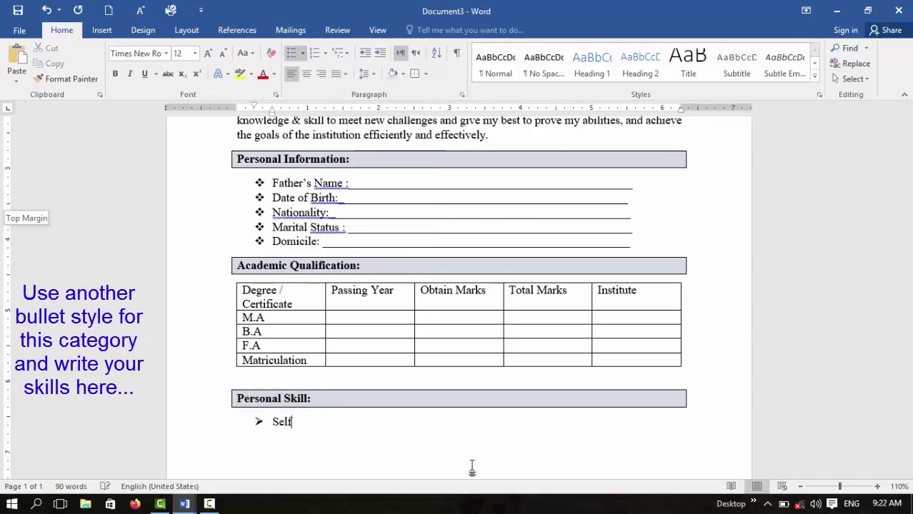
pyautogui.write('-motiva')
pyautogui.write('ted')
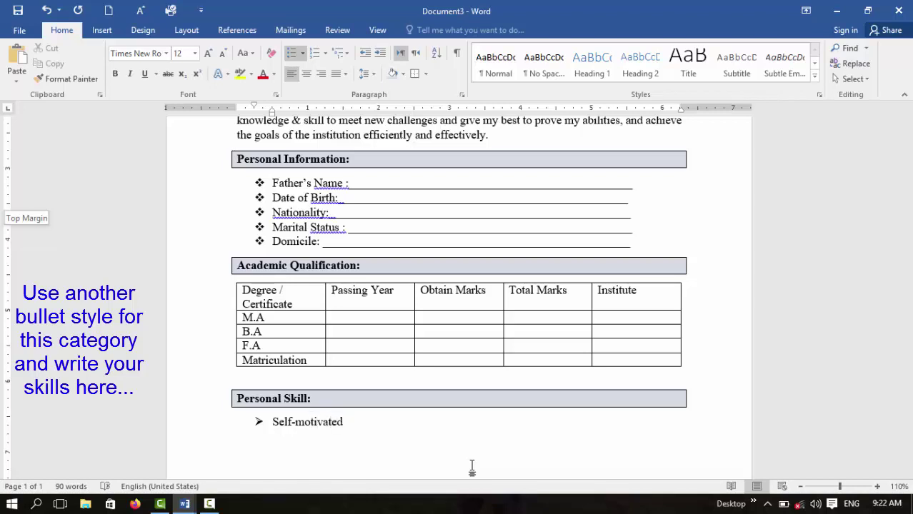
pyautogui.write(' w')
pyautogui.write('ith a positi')
pyautogui.write('ve and')
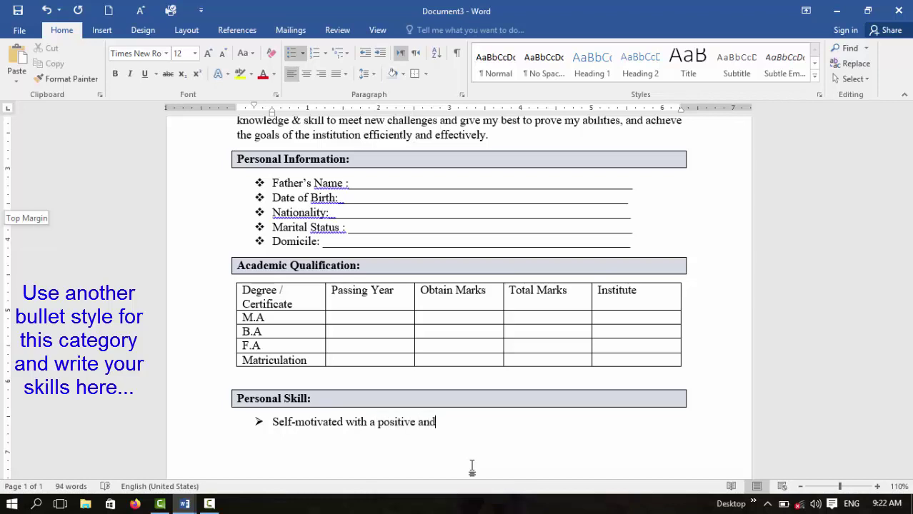
pyautogui.write(' friendly')
pyautogui.write(' attitude.')
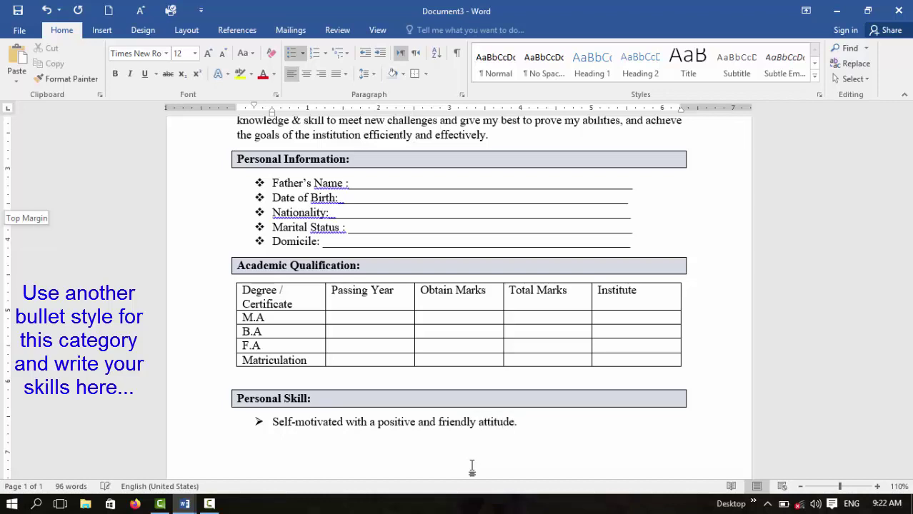
pyautogui.press('Return')
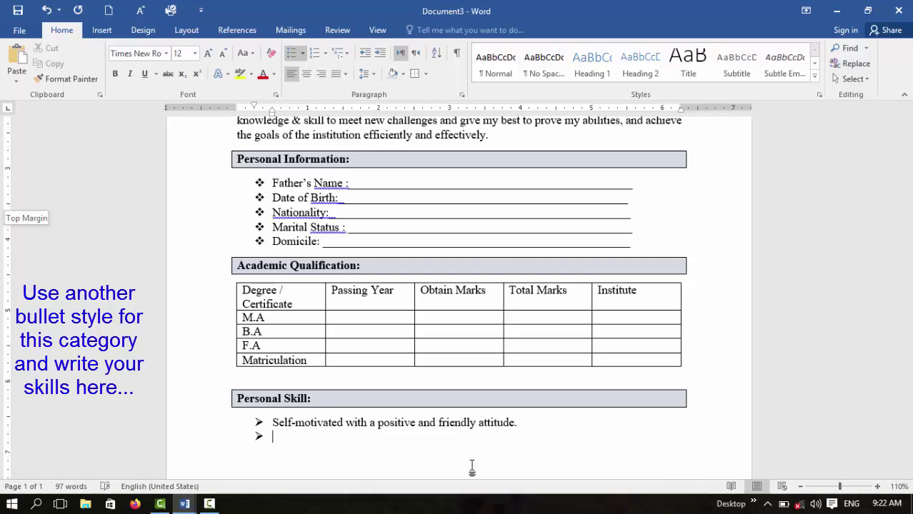
pyautogui.write('Excellent s')
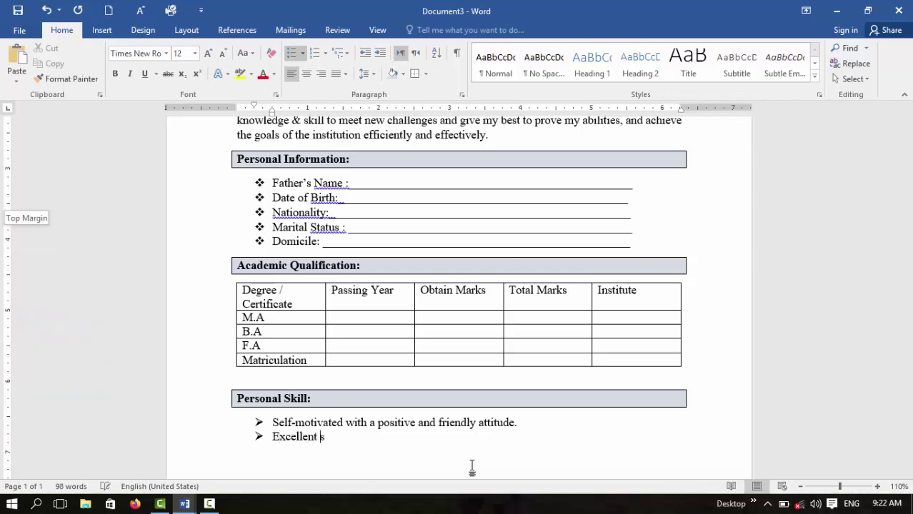
pyautogui.write('kills i')
pyautogui.write('n ')
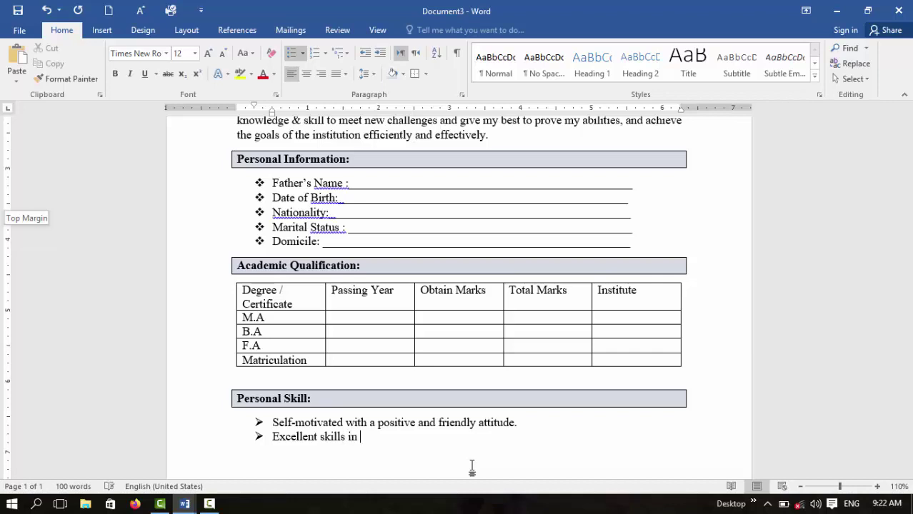
pyautogui.write('Microsoft')
pyautogui.write(' Cffice (')
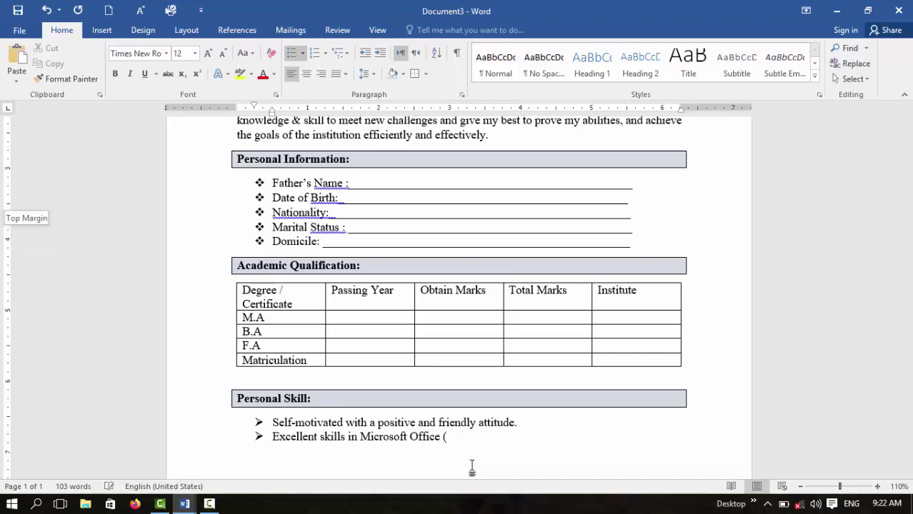
pyautogui.write('Word, Exce')
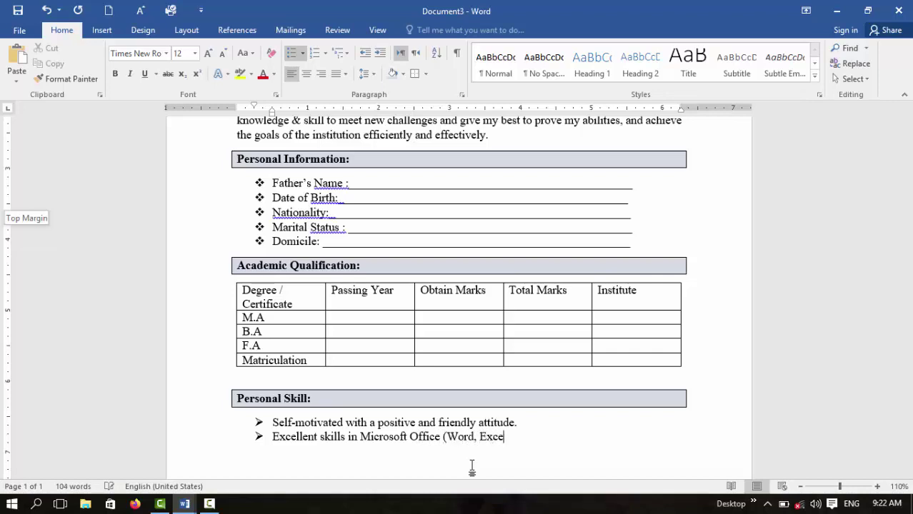
pyautogui.write('l, Power')
pyautogui.write(' point')
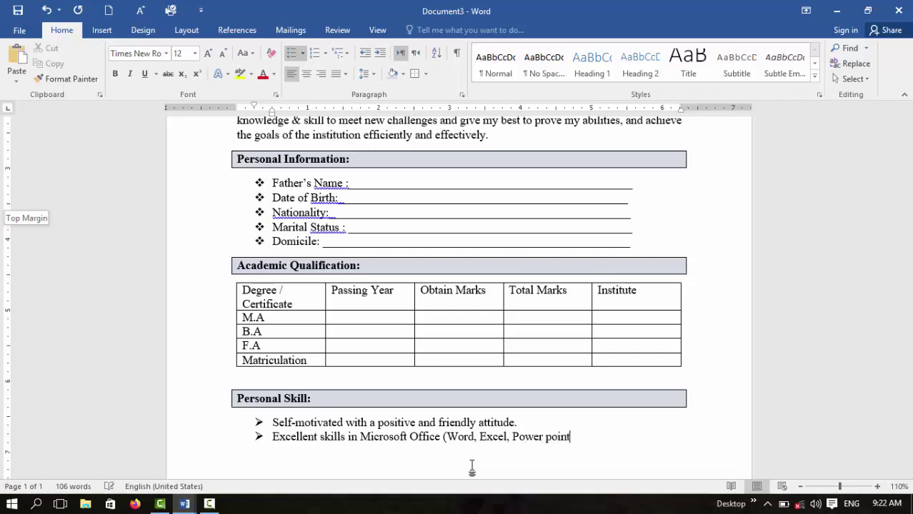
pyautogui.write(' and Access)')
pyautogui.press('Return')
pyautogui.write('Ability and also willingness to work in all-')
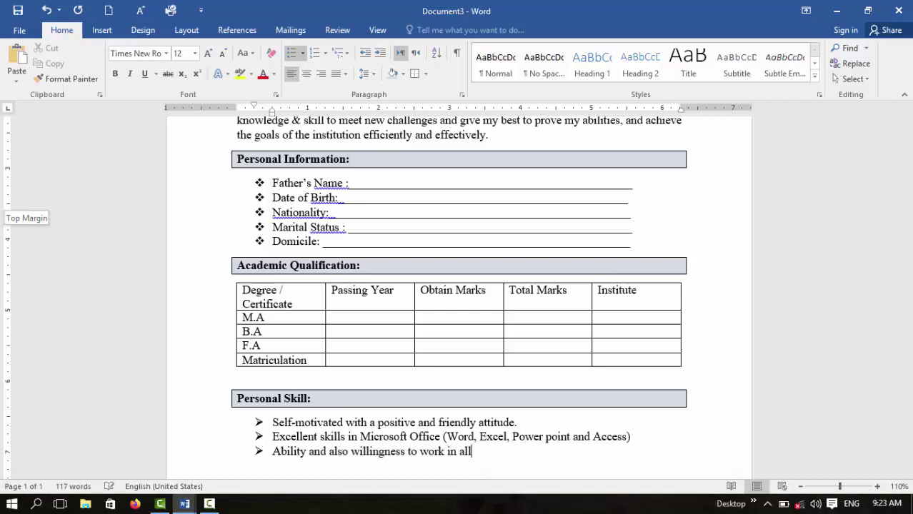
pyautogui.write('w')
pyautogui.write('eather')
pyautogui.write(' condition')
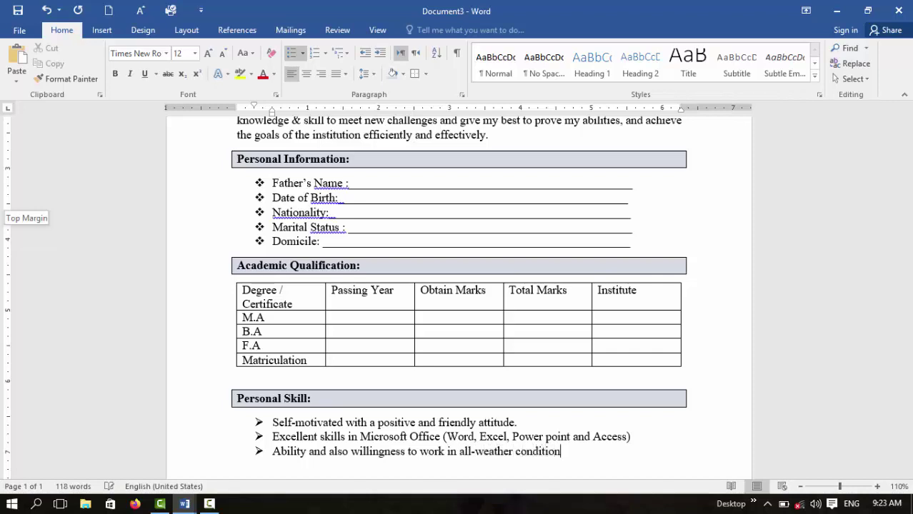
pyautogui.write('.')
pyautogui.press('Return')
pyautogui.press('Return')
pyautogui.write('Expe')
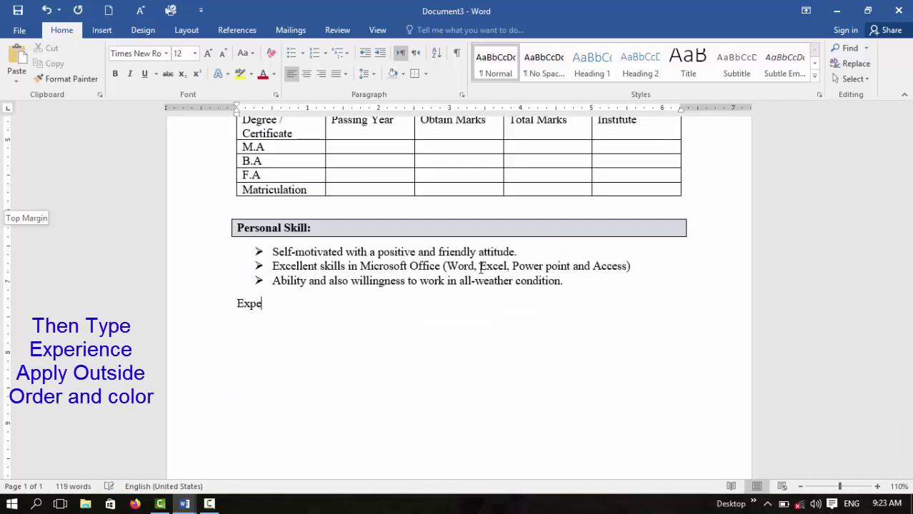
pyautogui.write('rience:')
# Make 'Experience:' bold with an outside border and grey shading.
pyautogui.hotkey('shift', 'Left')
pyautogui.hotkey('shift', 'Left')
pyautogui.hotkey('shift', 'Left')
pyautogui.hotkey('shift', 'Left')
pyautogui.hotkey('shift', 'Left')
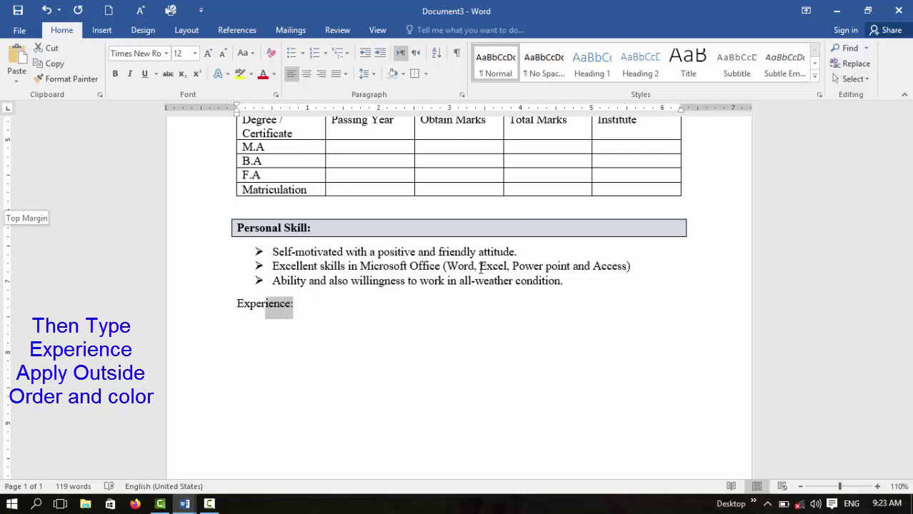
pyautogui.hotkey('shift', 'Left')
pyautogui.hotkey('shift', 'Left')
pyautogui.hotkey('shift', 'Left')
pyautogui.hotkey('shift', 'Left')
pyautogui.hotkey('shift', 'Left')
pyautogui.hotkey('shift', 'Left')
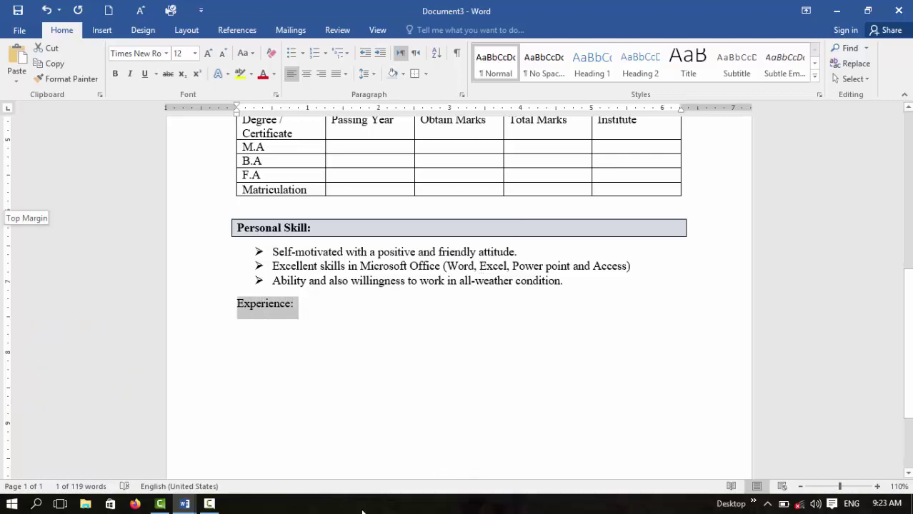
pyautogui.click(415, 74)
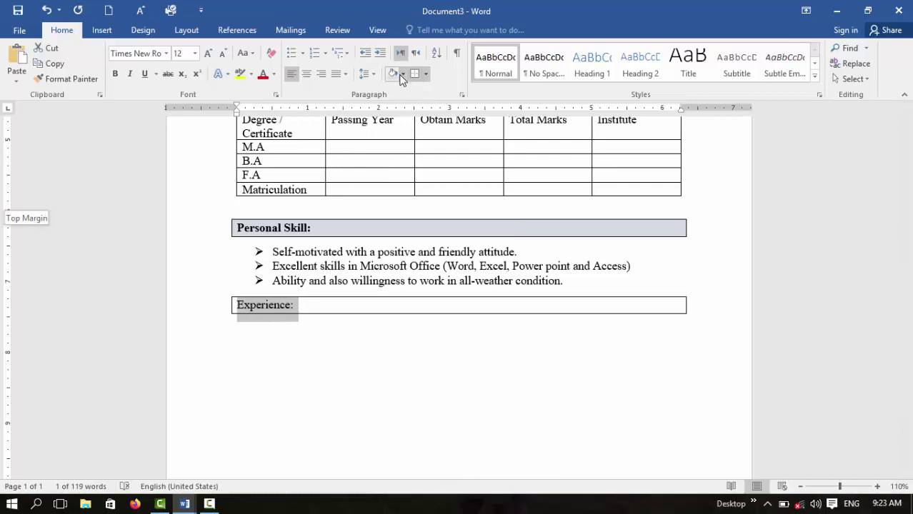
pyautogui.click(391, 75)
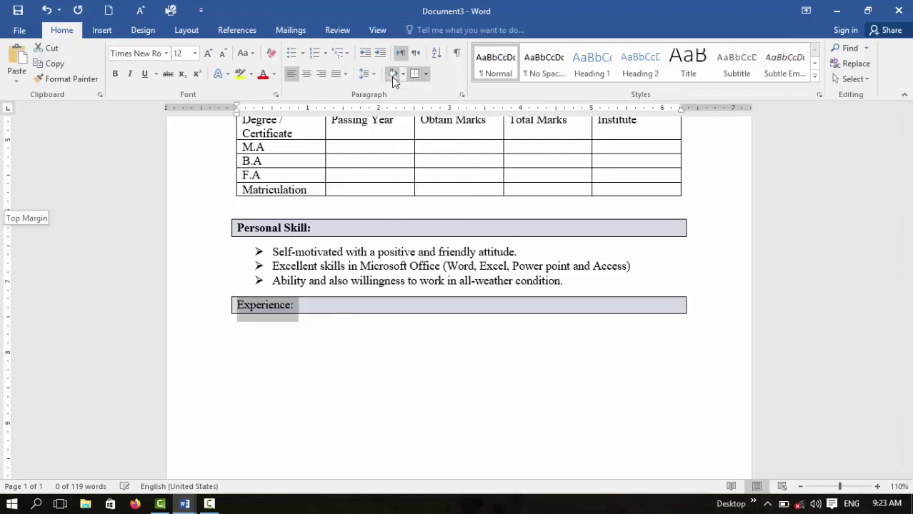
pyautogui.click(118, 72)
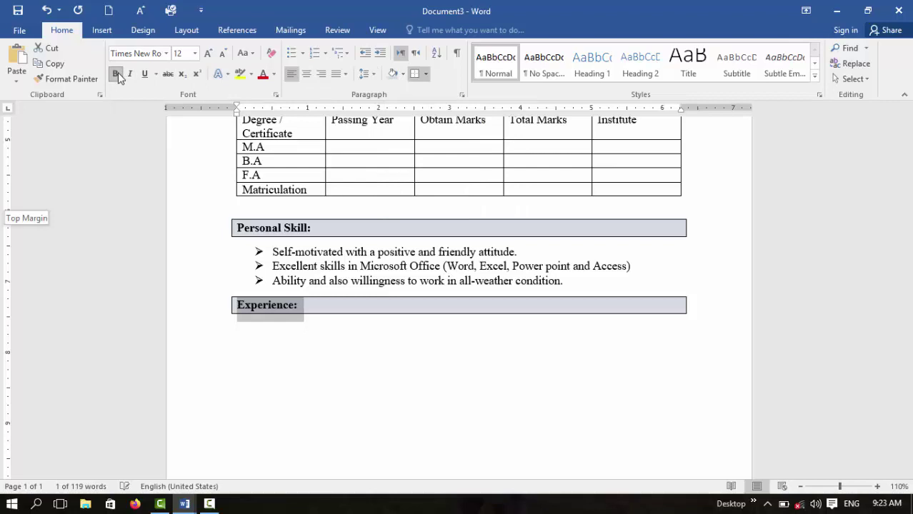
pyautogui.click(257, 334)
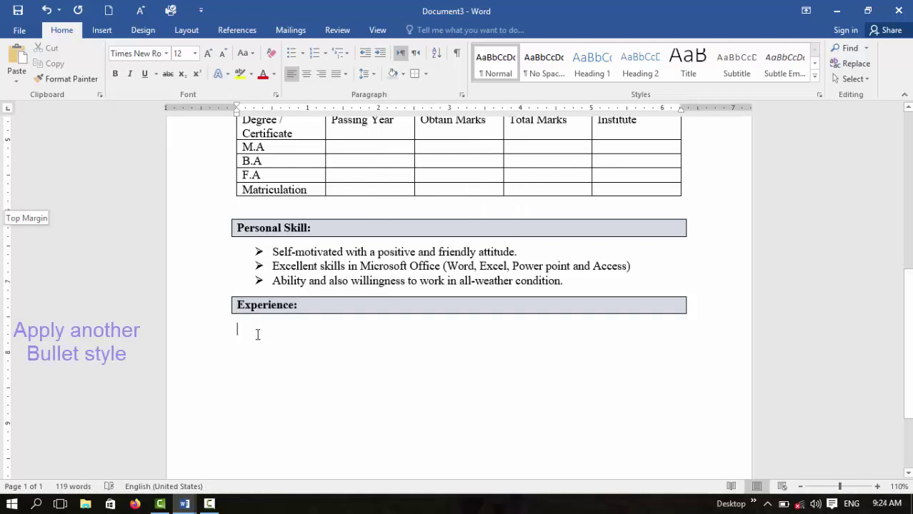
# Add filled-circle bullets for load scheduling, a 03-month internship and 01 year as accountant, then type Languages.
pyautogui.click(302, 53)
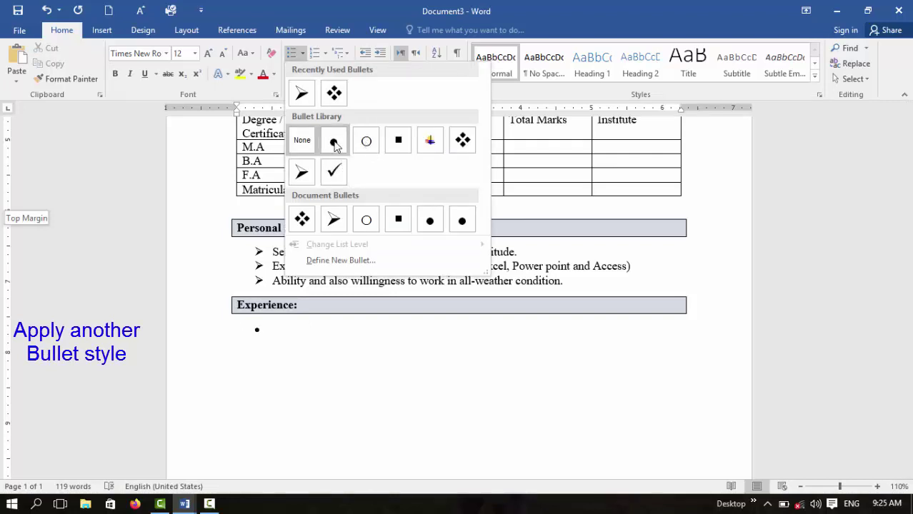
pyautogui.click(335, 144)
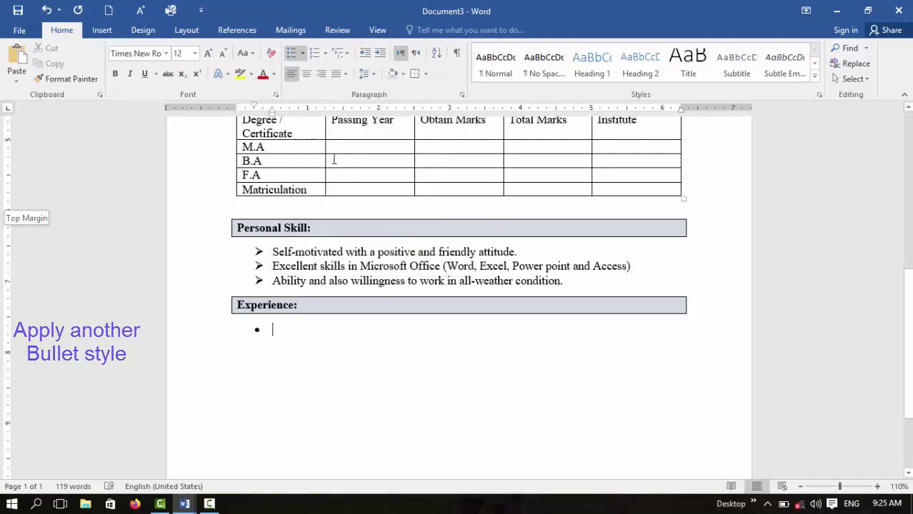
pyautogui.write('Prepari')
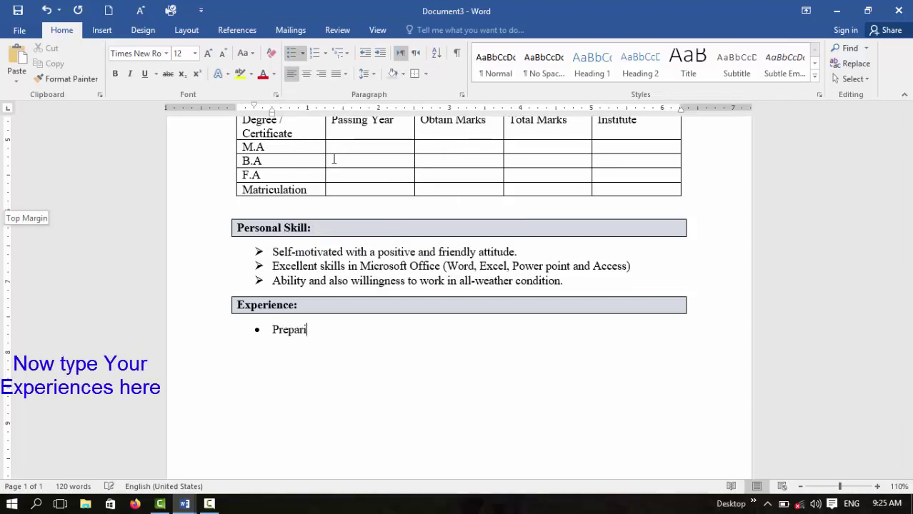
pyautogui.write('ng the sc')
pyautogui.write('hedule of ')
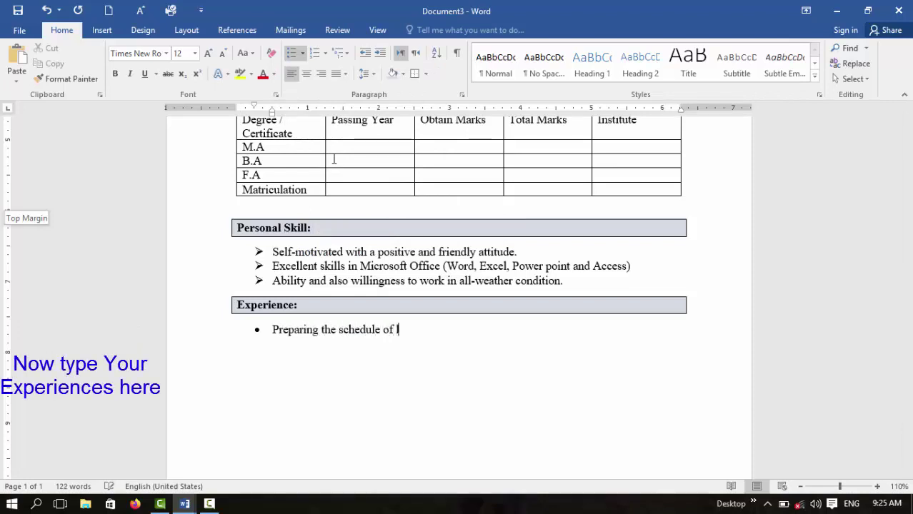
pyautogui.write('loads and ta')
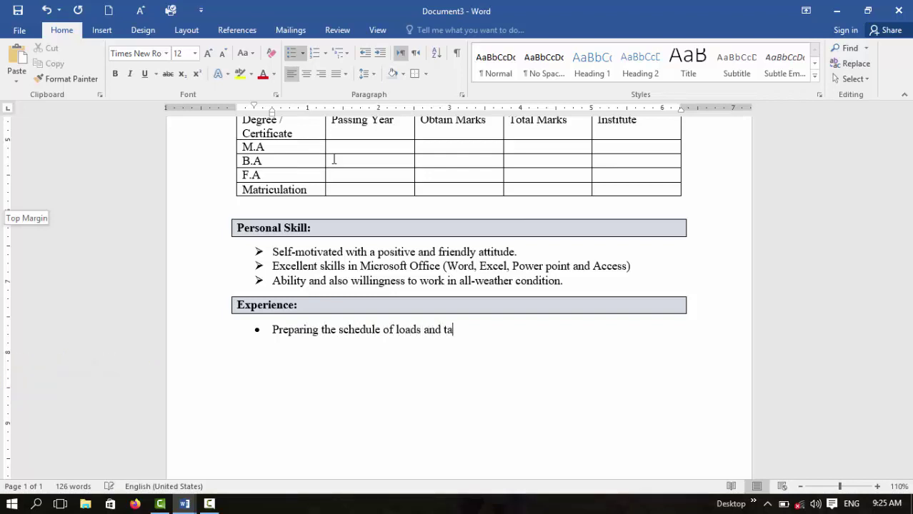
pyautogui.press('BackSpace')
pyautogui.press('BackSpace')
pyautogui.press('BackSpace')
pyautogui.write('ta')
pyautogui.write('ks')
pyautogui.write('0')
pyautogui.write('3 m')
pyautogui.write('onths (inte')
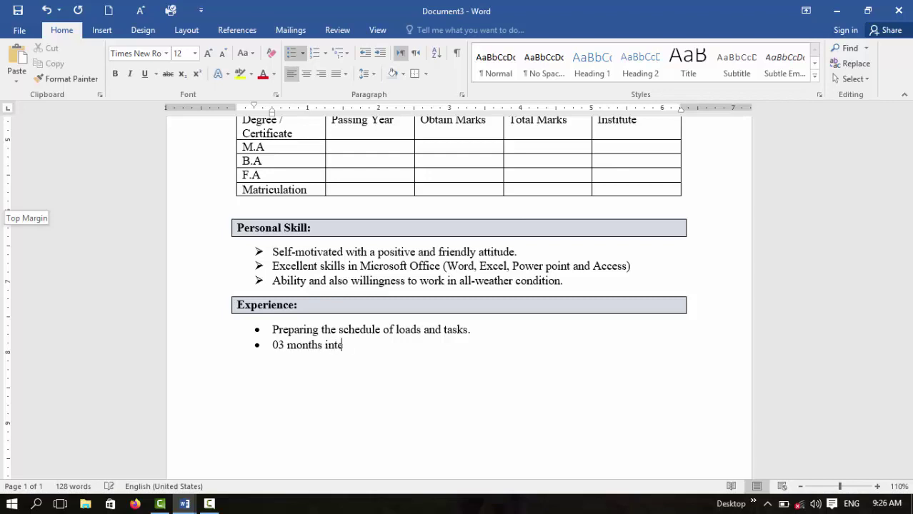
pyautogui.write('sh')
pyautogui.write('ip in a')
pyautogui.write('n ins')
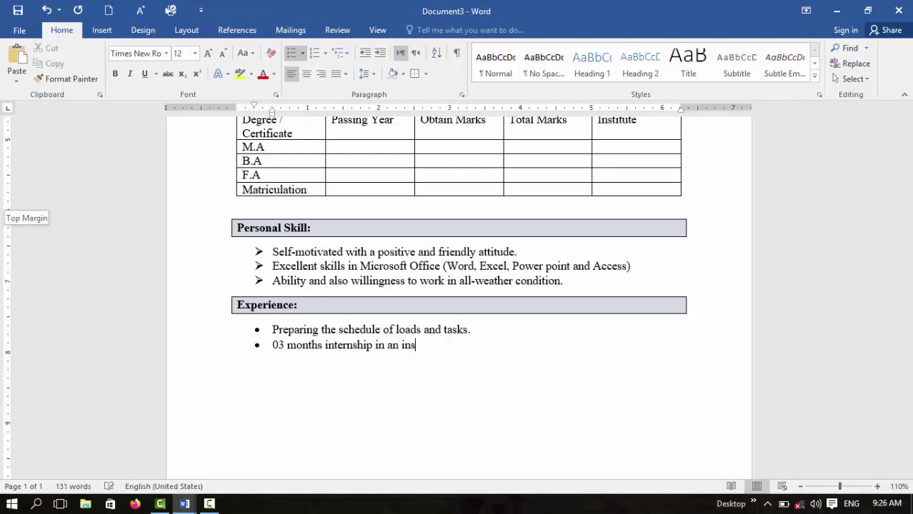
pyautogui.write('titute')
pyautogui.press('Return')
pyautogui.write('01 year ex')
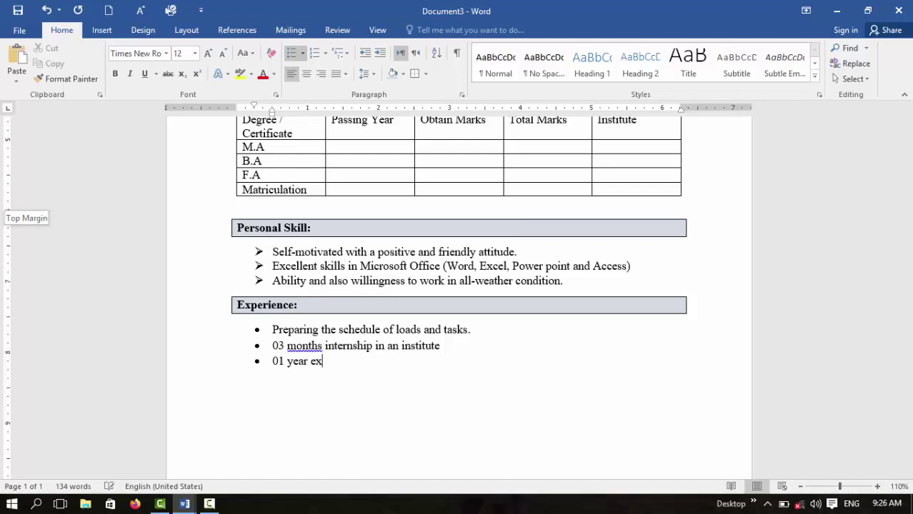
pyautogui.write('perience')
pyautogui.write(' in xyz academy as accountant.')
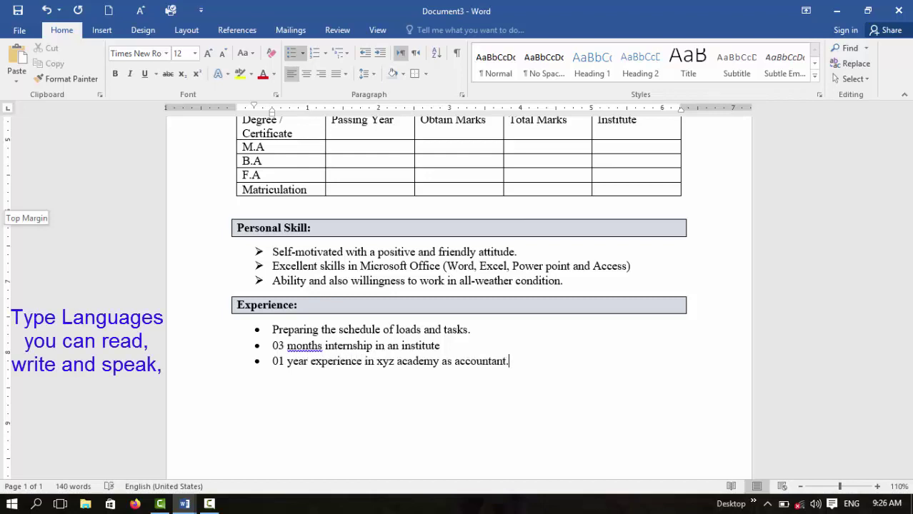
pyautogui.press('Return')
pyautogui.press('Return')
pyautogui.write('Languages:')
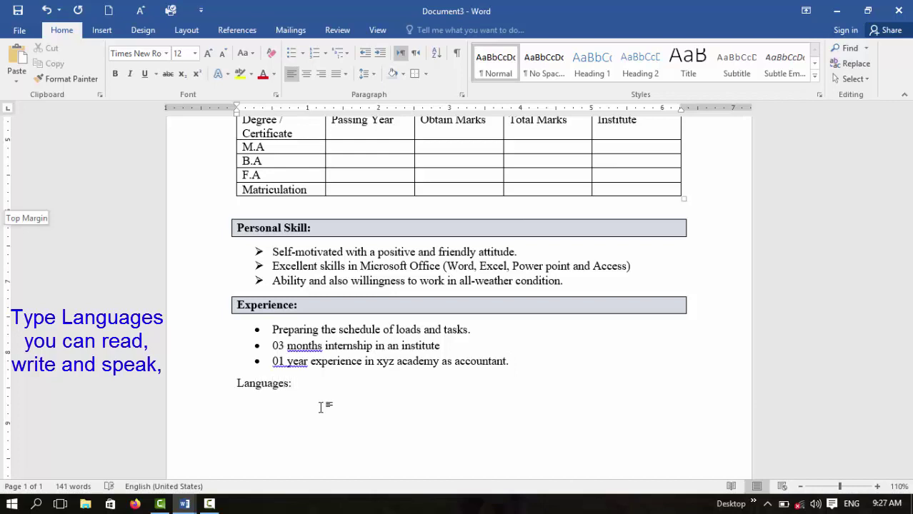
pyautogui.write('Arabi')
pyautogui.write('c, Urdu')
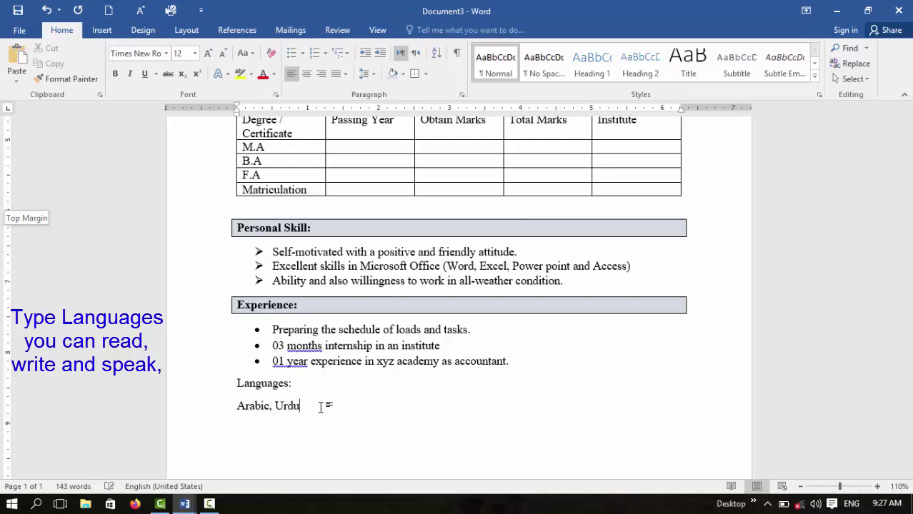
pyautogui.write(', English')
pyautogui.write(', Pas')
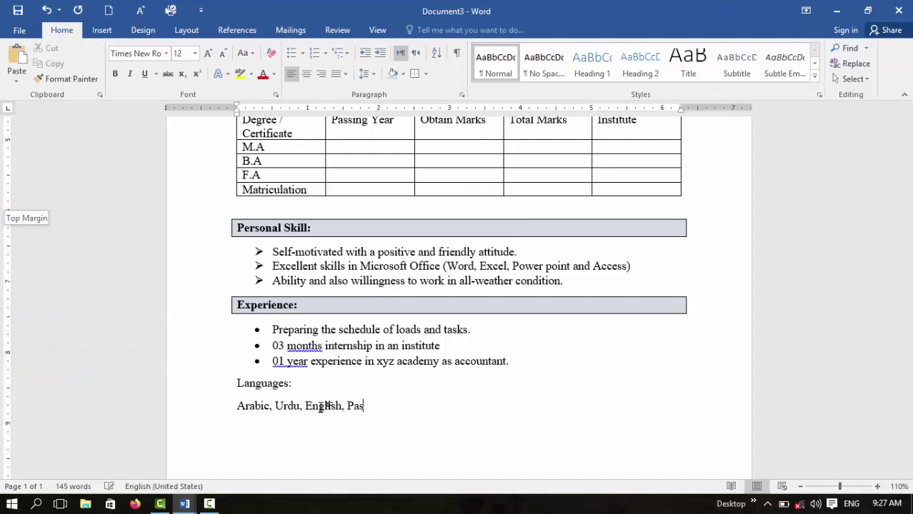
pyautogui.write('hto an')
pyautogui.write('d Farsi')
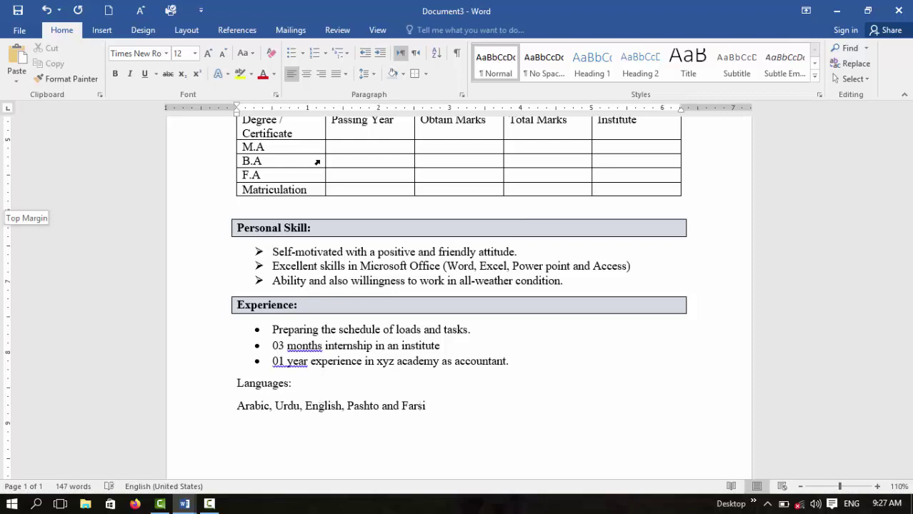
# Make the Languages: heading bold and underlined, with a box border and grey shading.
pyautogui.doubleClick(264, 384)
pyautogui.hotkey('ctrl', 'b')
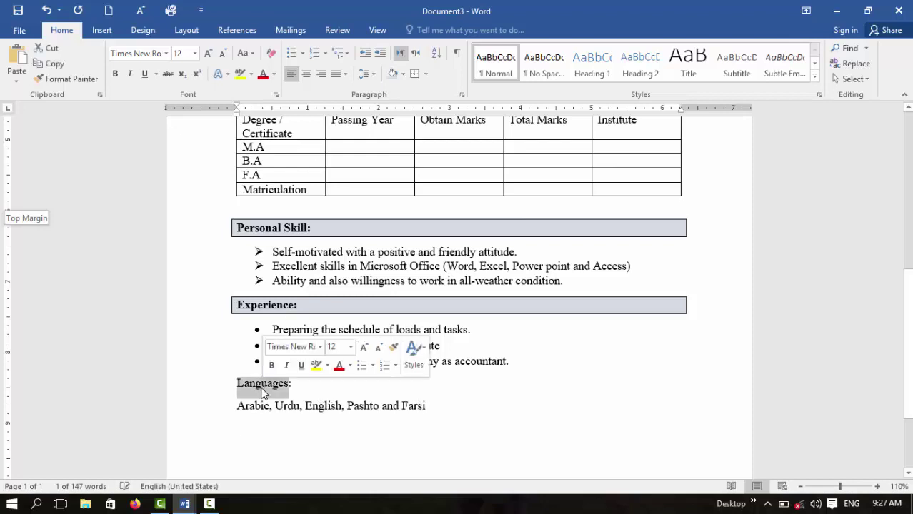
pyautogui.hotkey('ctrl', 'u')
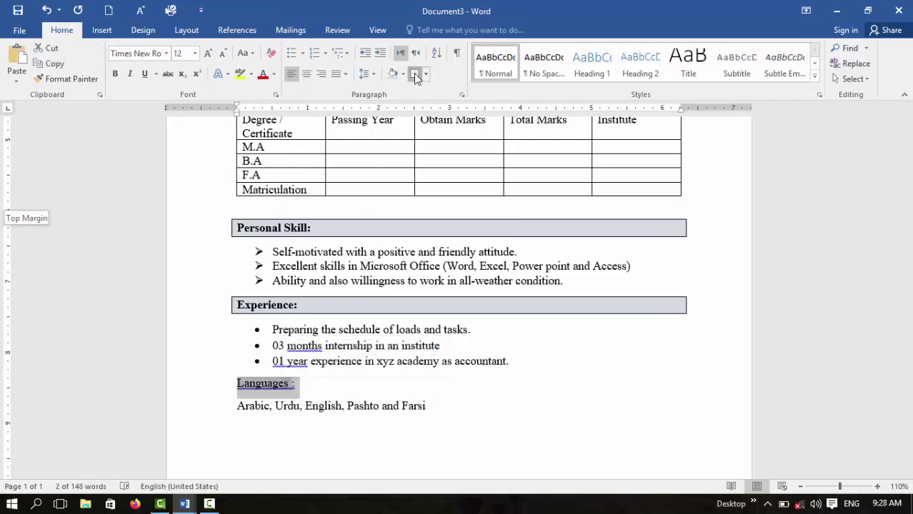
pyautogui.click(412, 73)
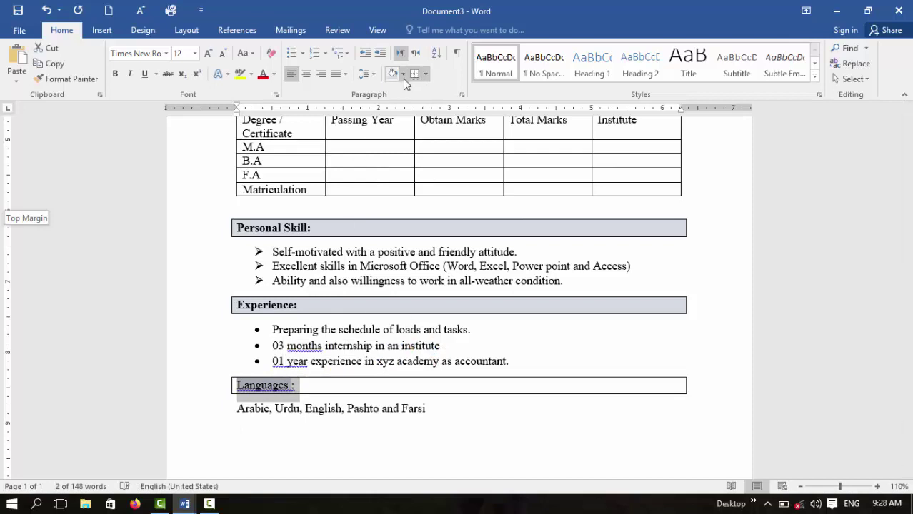
pyautogui.click(393, 73)
# Delete the space before the colon in 'Languages :'.
pyautogui.click(321, 381)
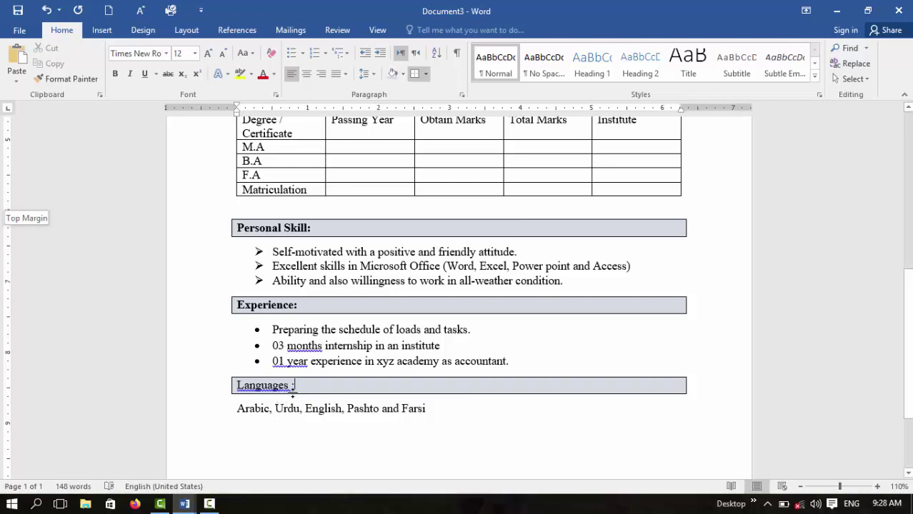
pyautogui.press('BackSpace')
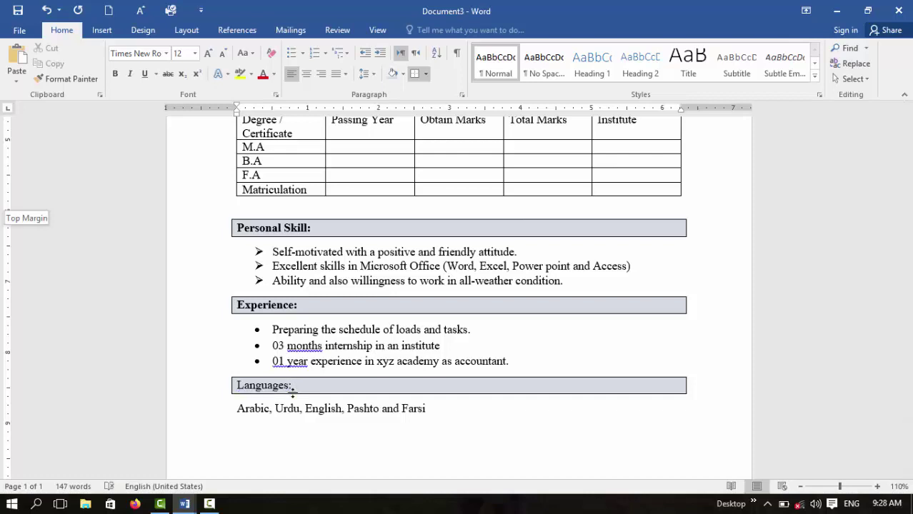
pyautogui.click(251, 437)
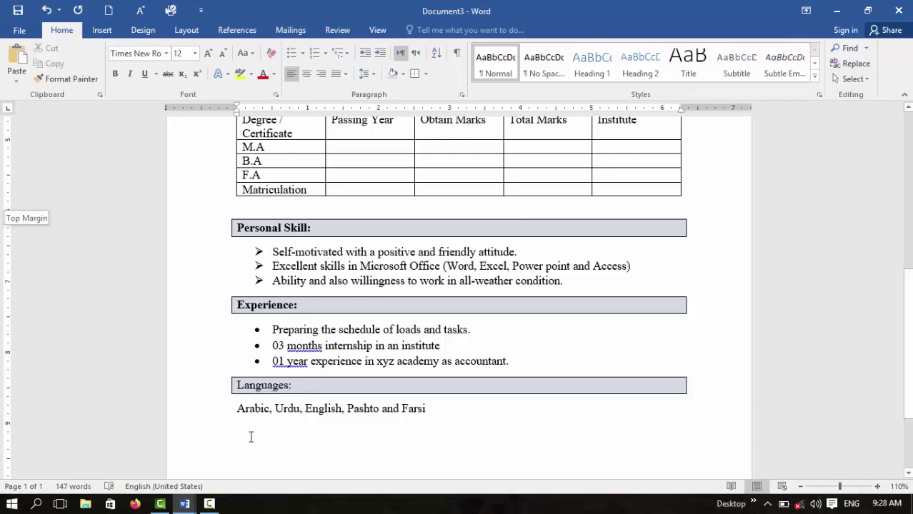
# Type 'Reference' below the languages list and give it grey shading, a box border and bold.
pyautogui.write('Referen')
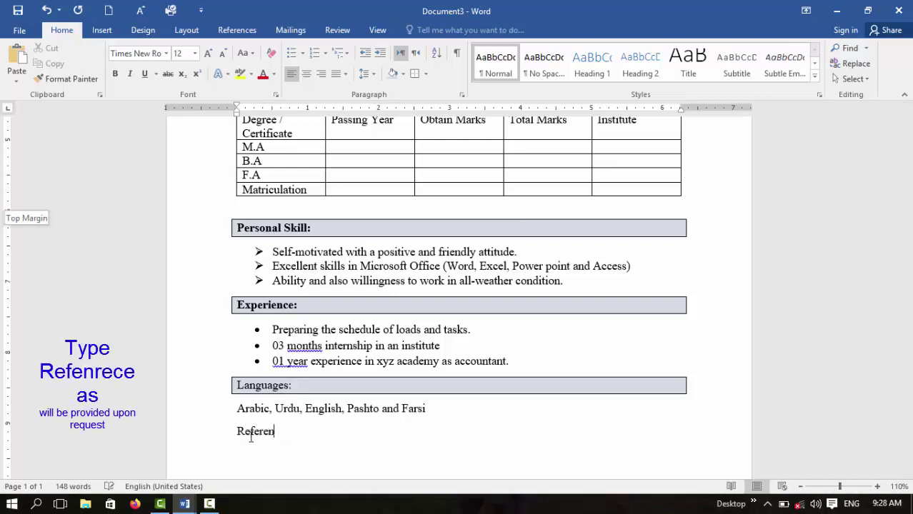
pyautogui.write('ce')
pyautogui.tripleClick(258, 432)
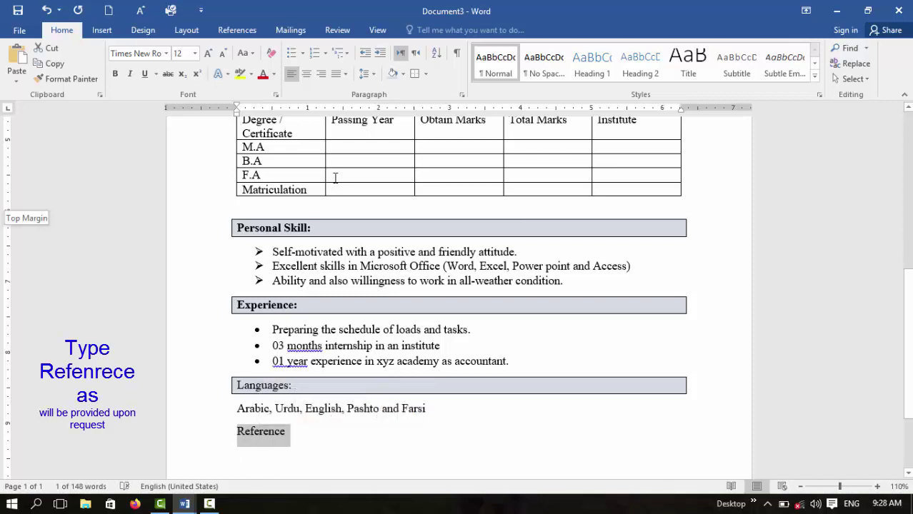
pyautogui.click(392, 75)
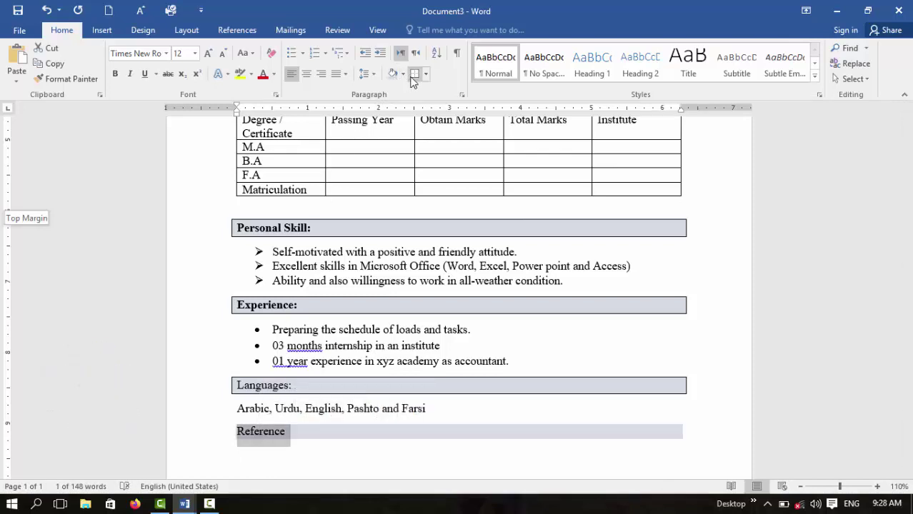
pyautogui.click(414, 74)
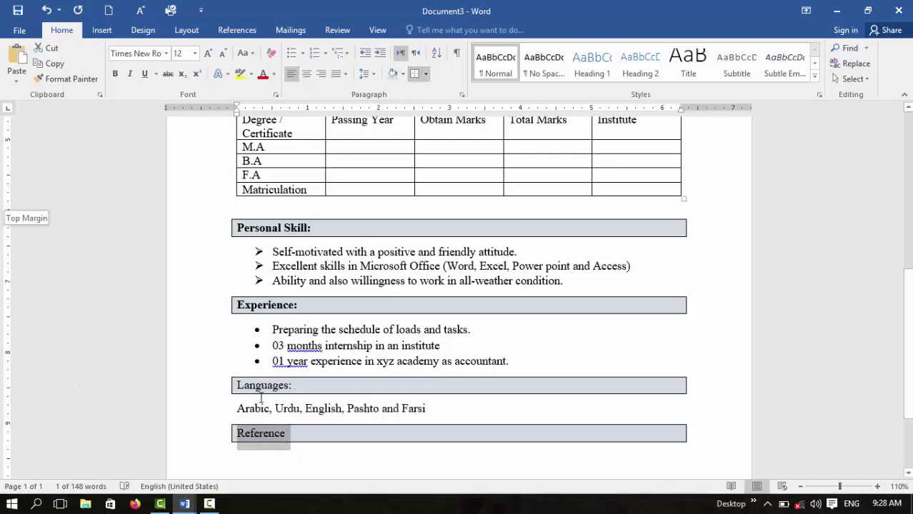
pyautogui.click(115, 73)
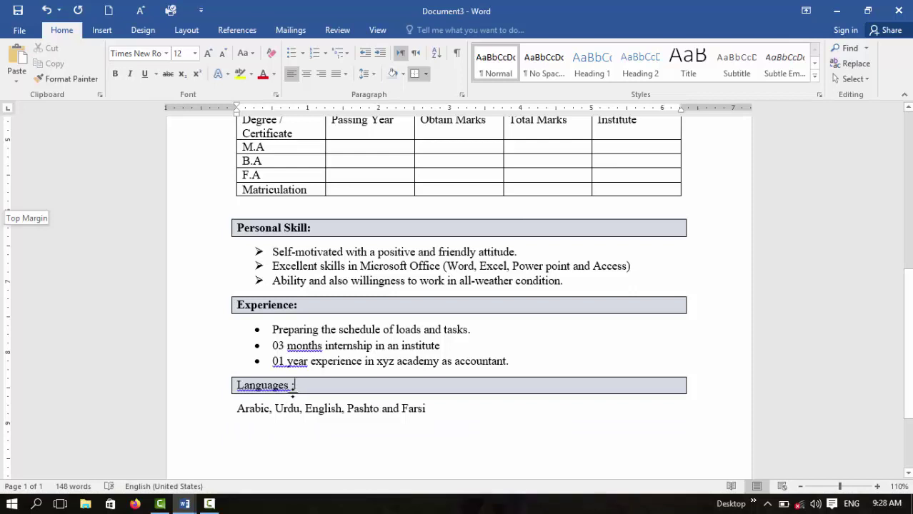
# Retype the Reference heading and reapply grey shading, a box border and bold.
pyautogui.press('BackSpace')
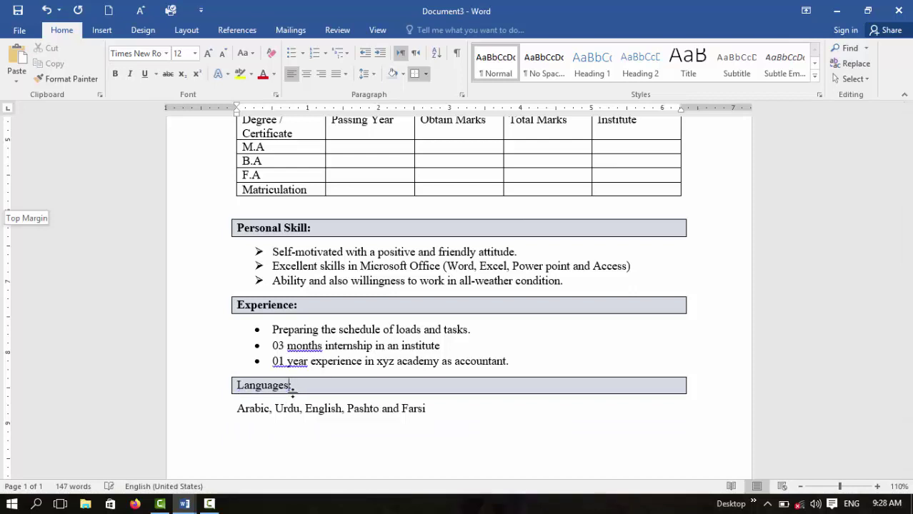
pyautogui.click(251, 437)
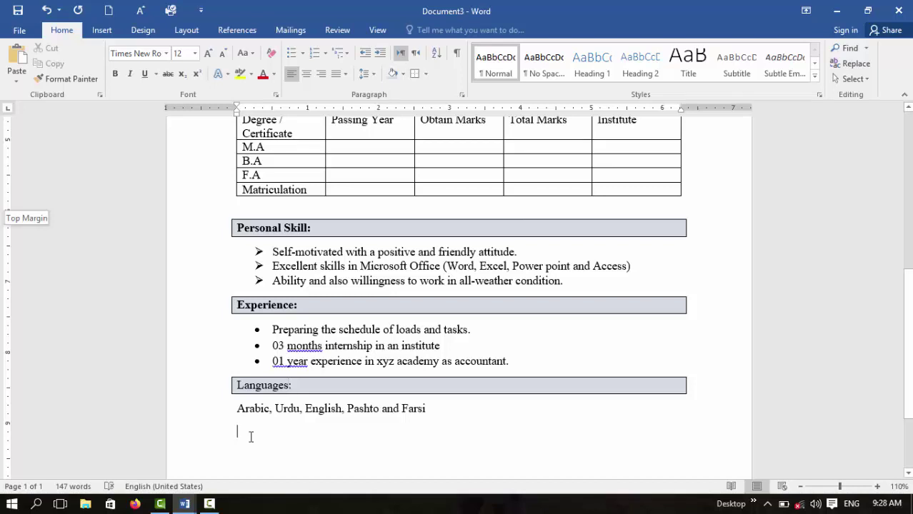
pyautogui.write('Refer')
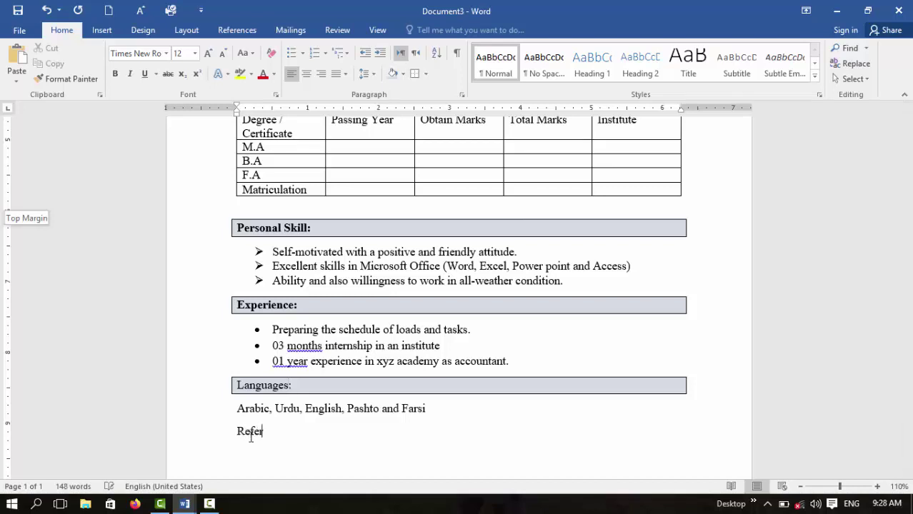
pyautogui.write('ence')
pyautogui.press('Return')
pyautogui.doubleClick(261, 433)
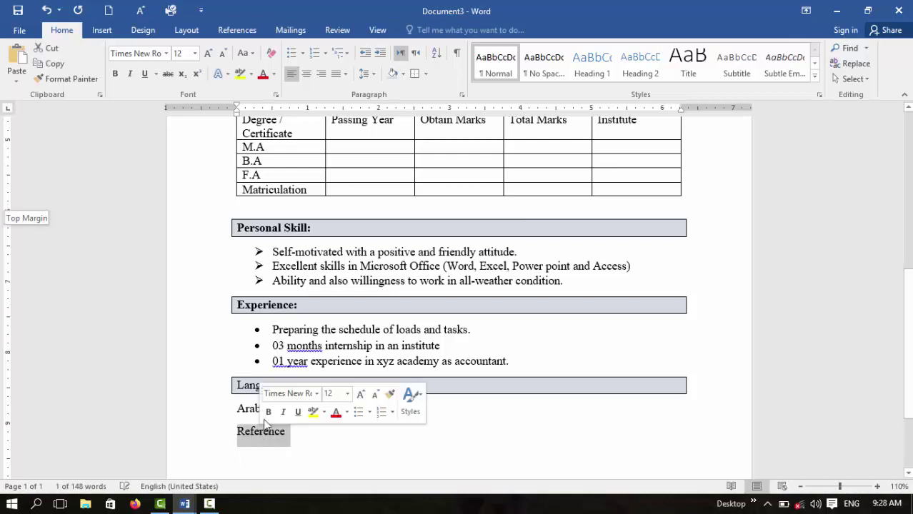
pyautogui.click(392, 74)
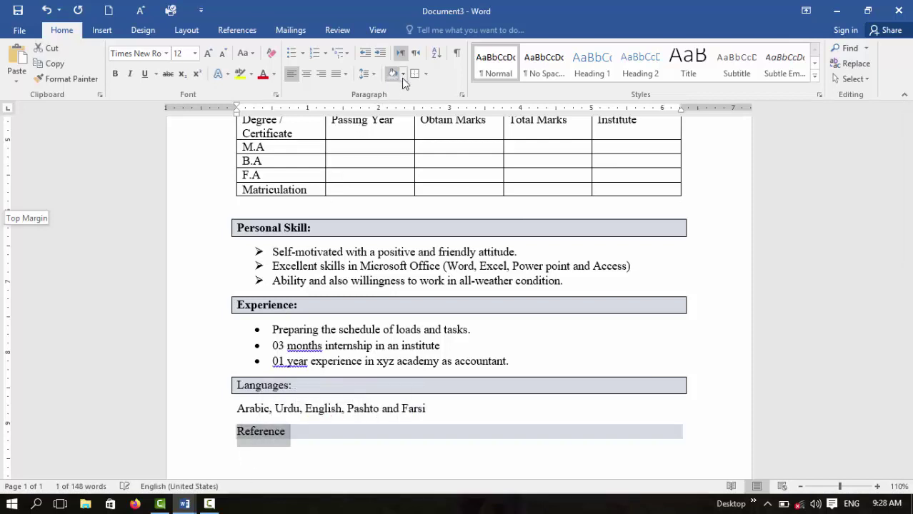
pyautogui.click(414, 75)
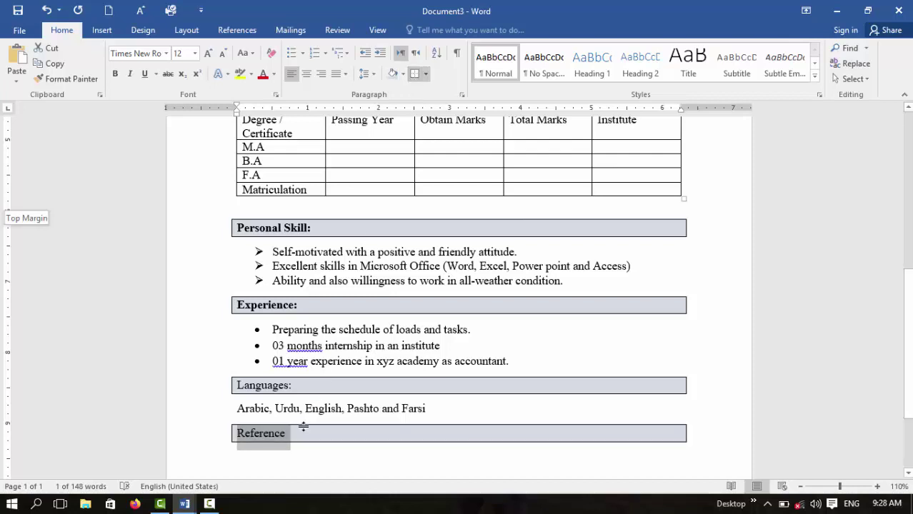
pyautogui.click(115, 74)
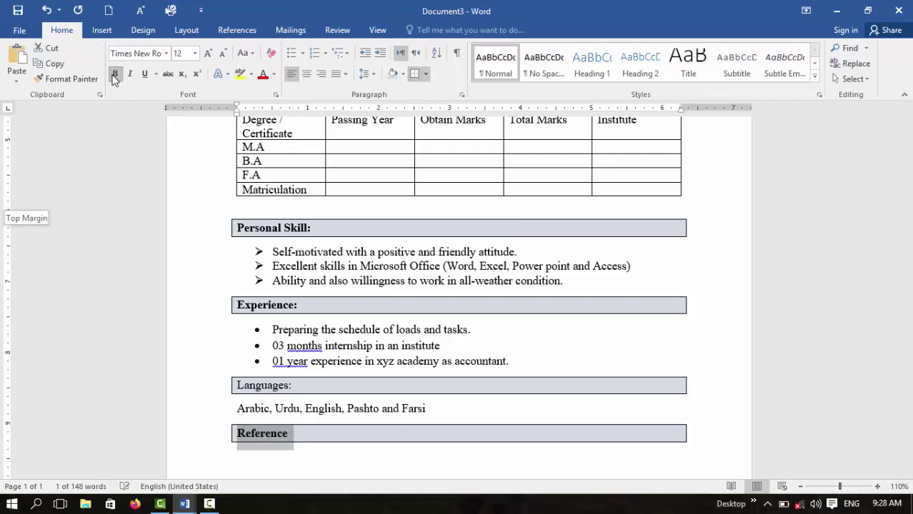
# Make the Languages heading bold.
pyautogui.doubleClick(263, 388)
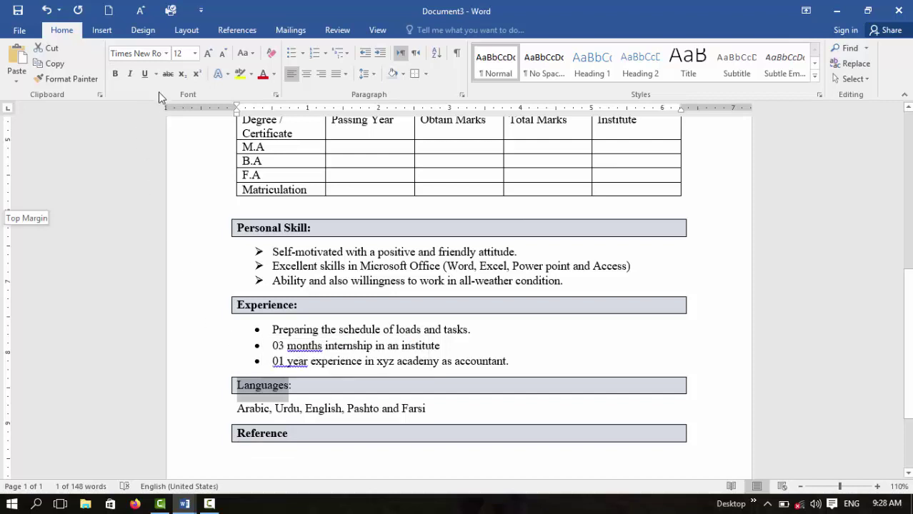
pyautogui.click(115, 74)
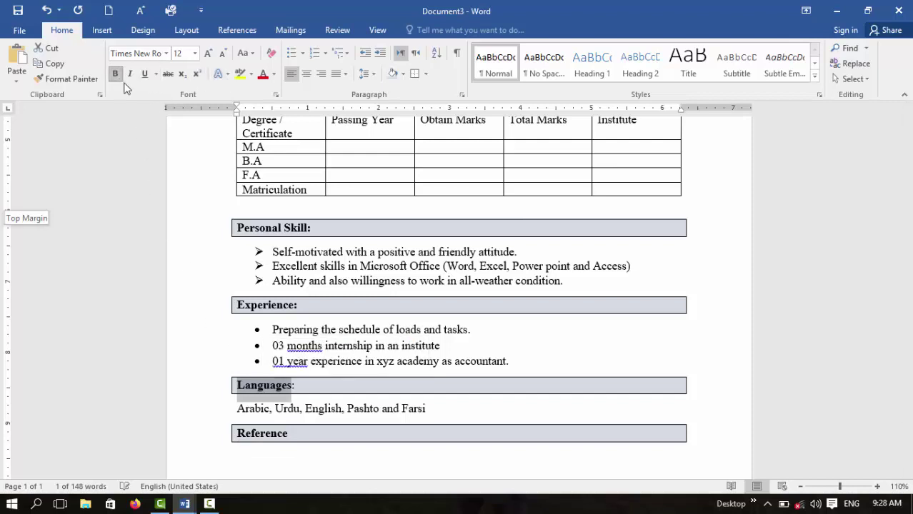
pyautogui.click(284, 463)
# Start an arrow bullet with --> and type 'Will be provided upon request.' under Reference.
pyautogui.write('--')
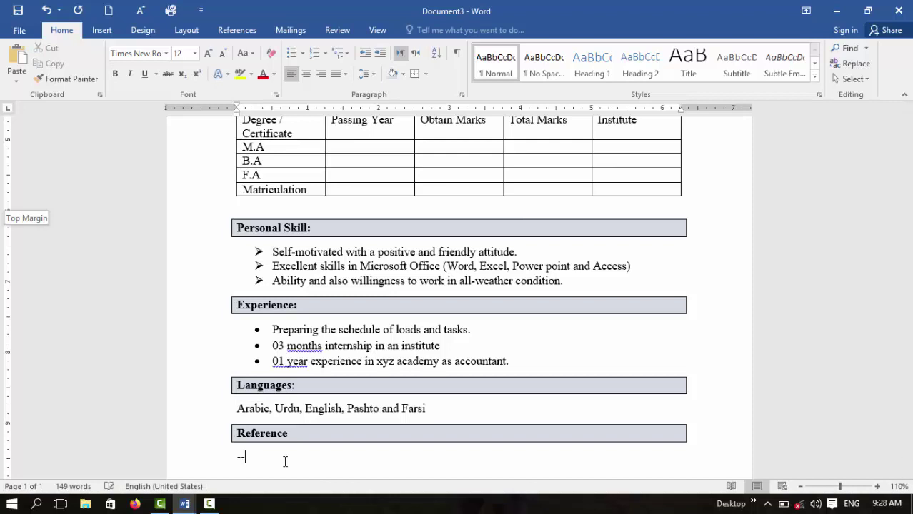
pyautogui.write('>')
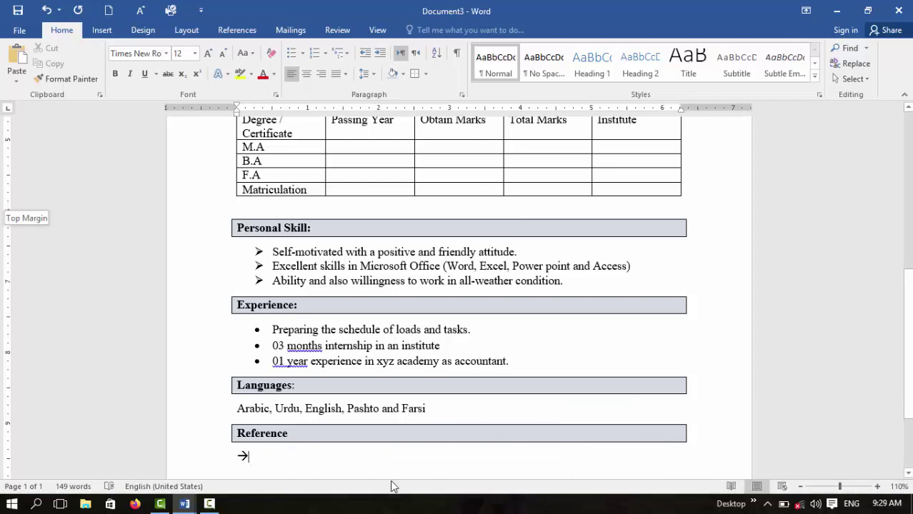
pyautogui.write('Wi')
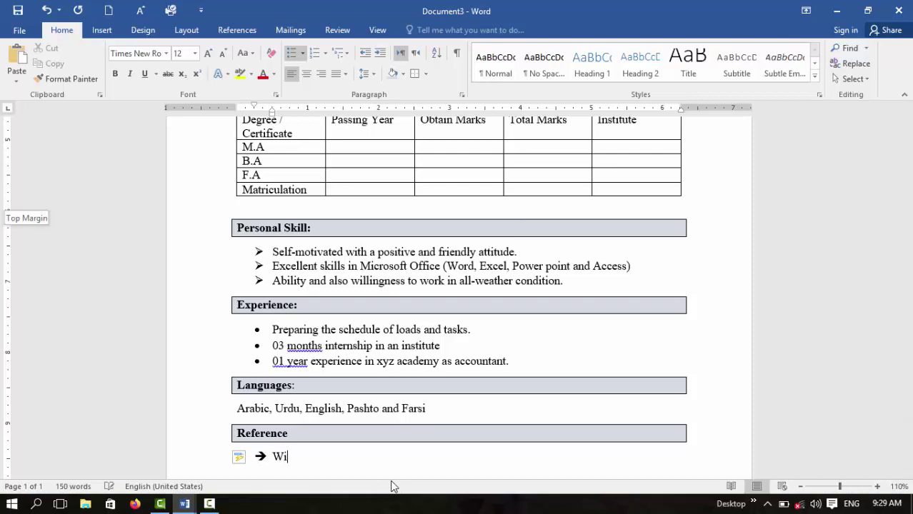
pyautogui.write('ll be provi')
pyautogui.write('ded upon')
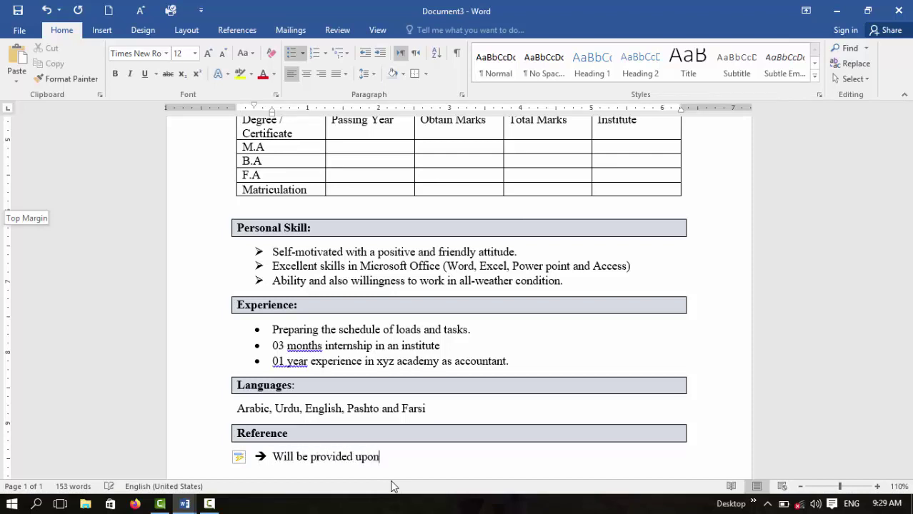
pyautogui.write(' request.')
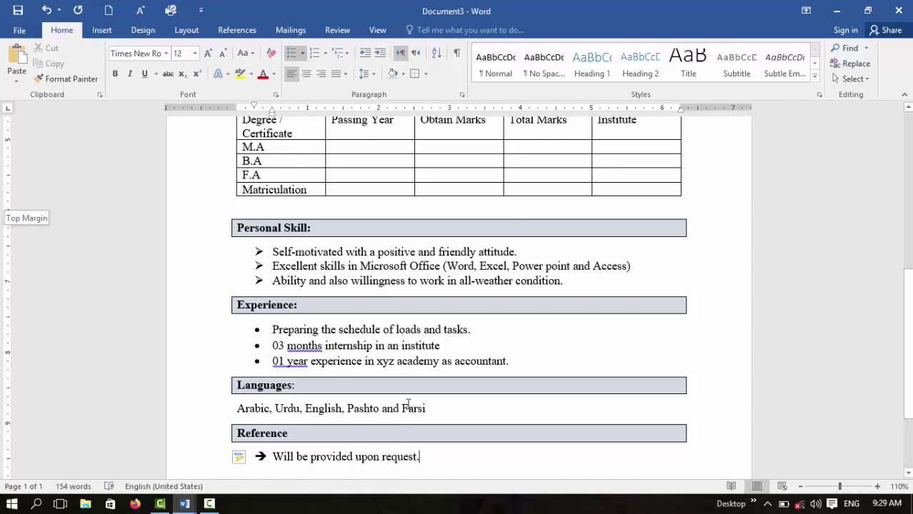
# Scroll up and down through the finished CV to review all its sections.
pyautogui.scroll(5, 447, 368)
pyautogui.scroll(3, 447, 368)
pyautogui.scroll(1, 447, 369)
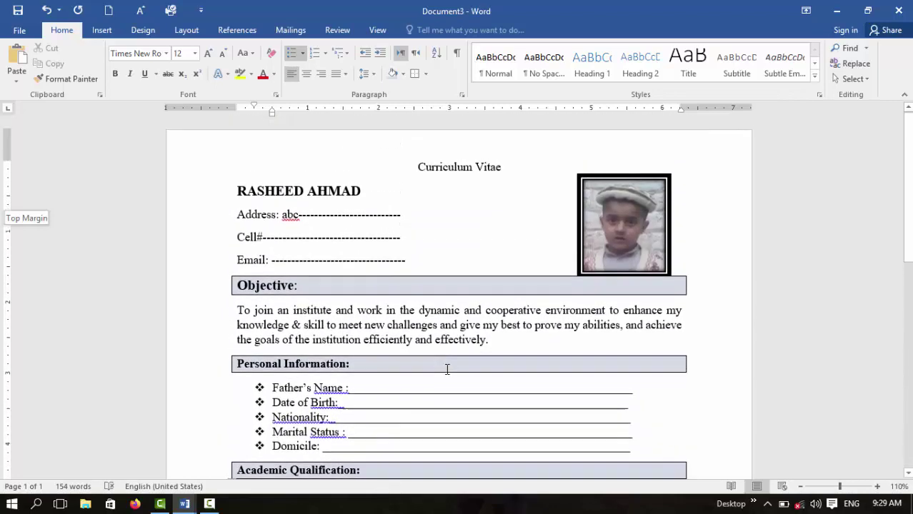
pyautogui.scroll(-3, 447, 368)
pyautogui.scroll(-5, 447, 369)
pyautogui.scroll(-2, 447, 369)
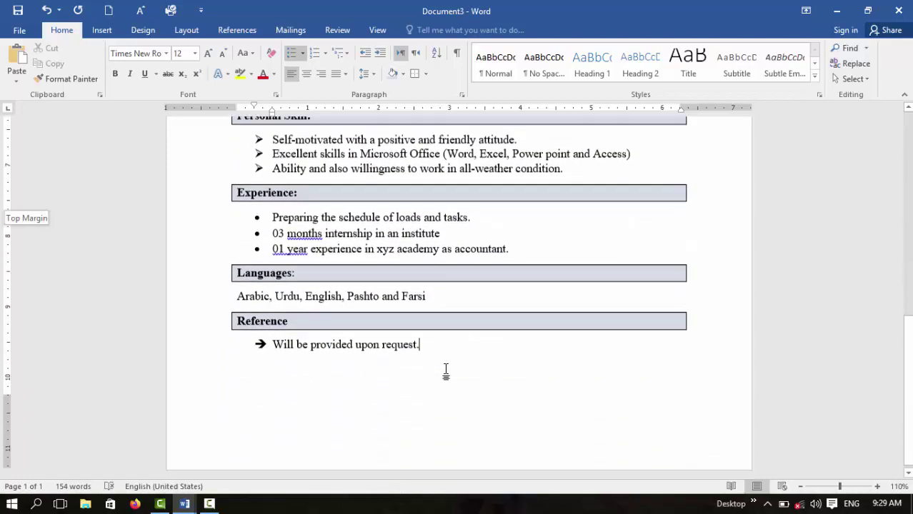
pyautogui.scroll(3, 447, 369)
pyautogui.keyDown('ctrl'); pyautogui.scroll(-1, 447, 369); pyautogui.keyUp('ctrl')
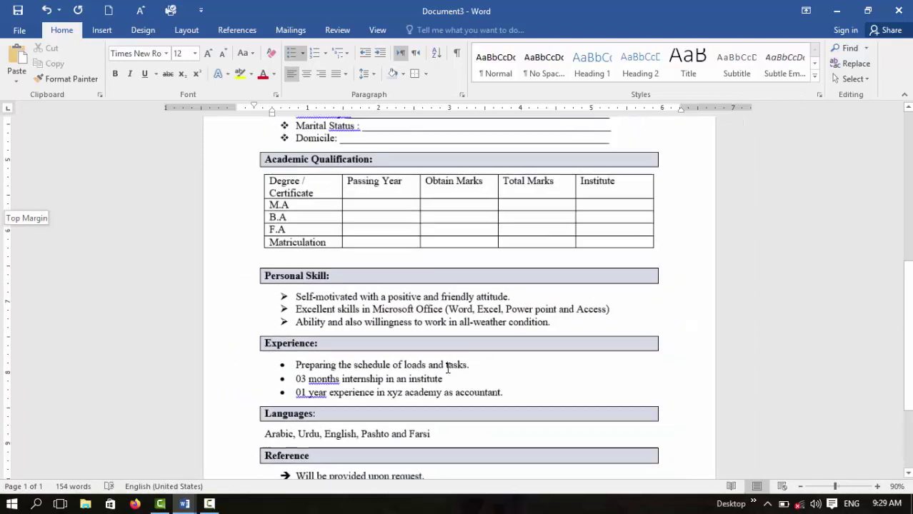
pyautogui.keyDown('ctrl'); pyautogui.scroll(-2, 447, 368); pyautogui.keyUp('ctrl')
pyautogui.keyDown('ctrl'); pyautogui.scroll(-2, 447, 368); pyautogui.keyUp('ctrl')
pyautogui.keyDown('ctrl'); pyautogui.scroll(-2, 447, 369); pyautogui.keyUp('ctrl')
pyautogui.keyDown('ctrl'); pyautogui.scroll(2, 447, 369); pyautogui.keyUp('ctrl')
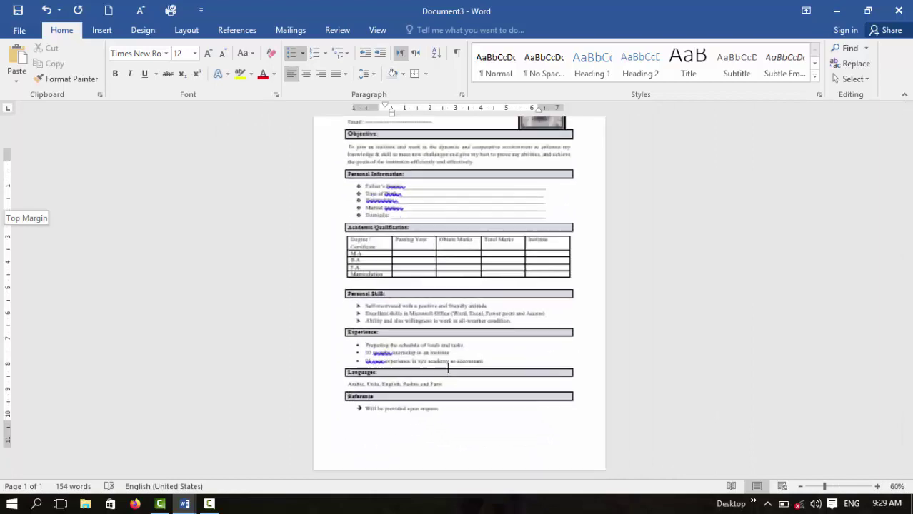
pyautogui.keyDown('ctrl'); pyautogui.scroll(-1, 447, 368); pyautogui.keyUp('ctrl')
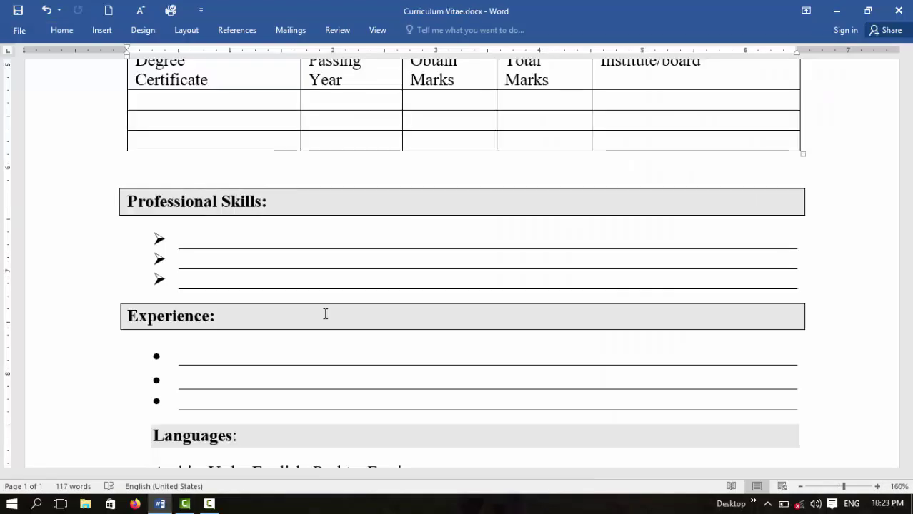